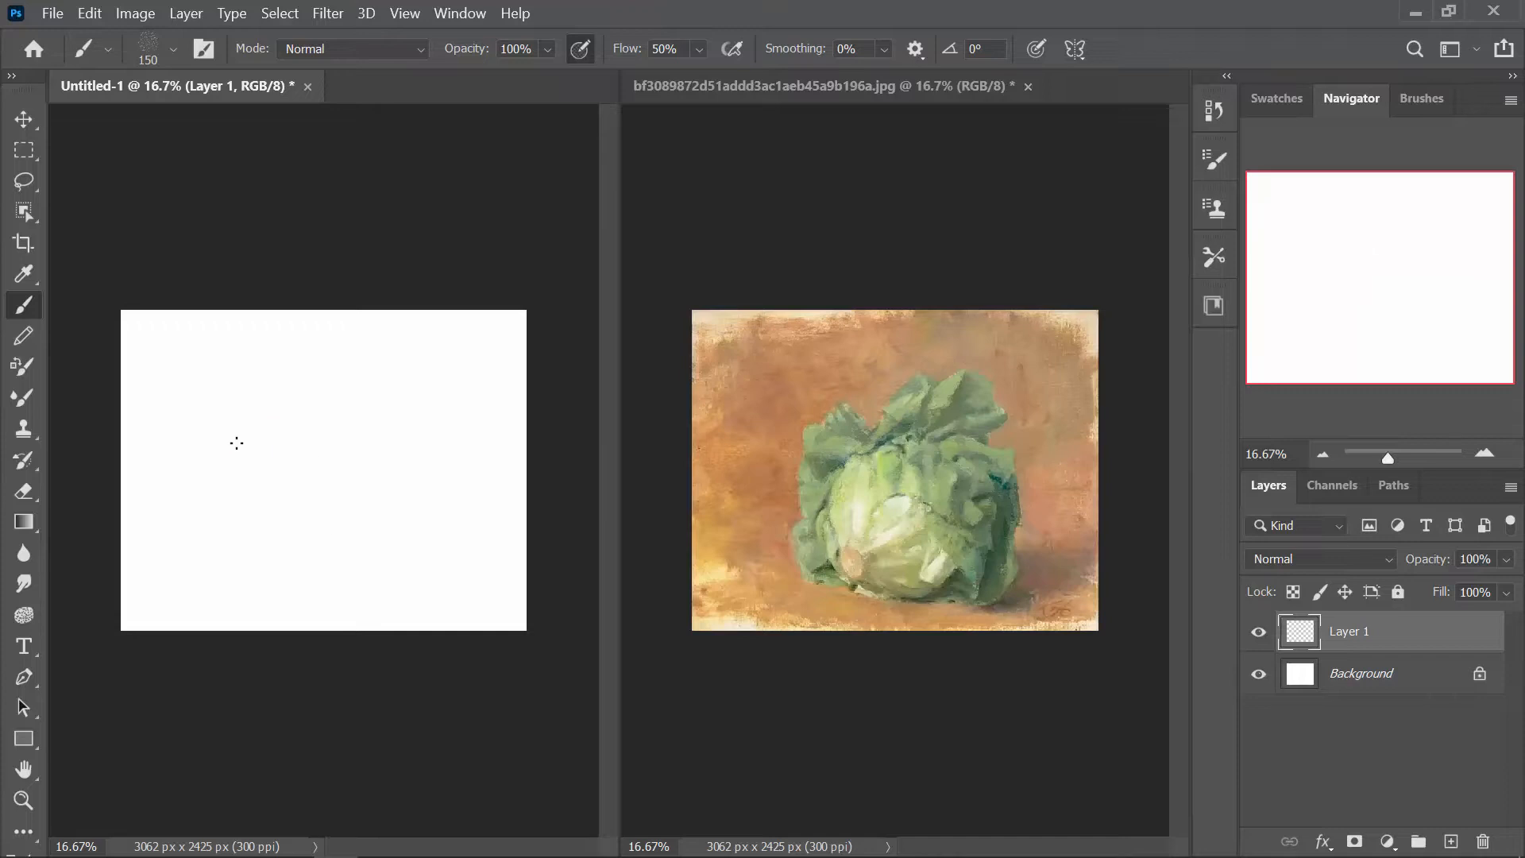
Block in the upper and left background with loose orange-brown strokes, enlarging the brush to 400
mouse_move(242, 350)
left_mouse_down()
mouse_move(299, 339)
mouse_move(300, 398)
mouse_move(325, 367)
mouse_move(187, 425)
mouse_move(204, 517)
mouse_move(487, 409)
mouse_move(289, 398)
left_mouse_up()
key("bracketright")
key("bracketright")
key("bracketright")
key("bracketright")
key("bracketright")
mouse_move(159, 496)
left_mouse_down()
mouse_move(214, 572)
mouse_move(317, 620)
mouse_move(445, 612)
left_mouse_up()
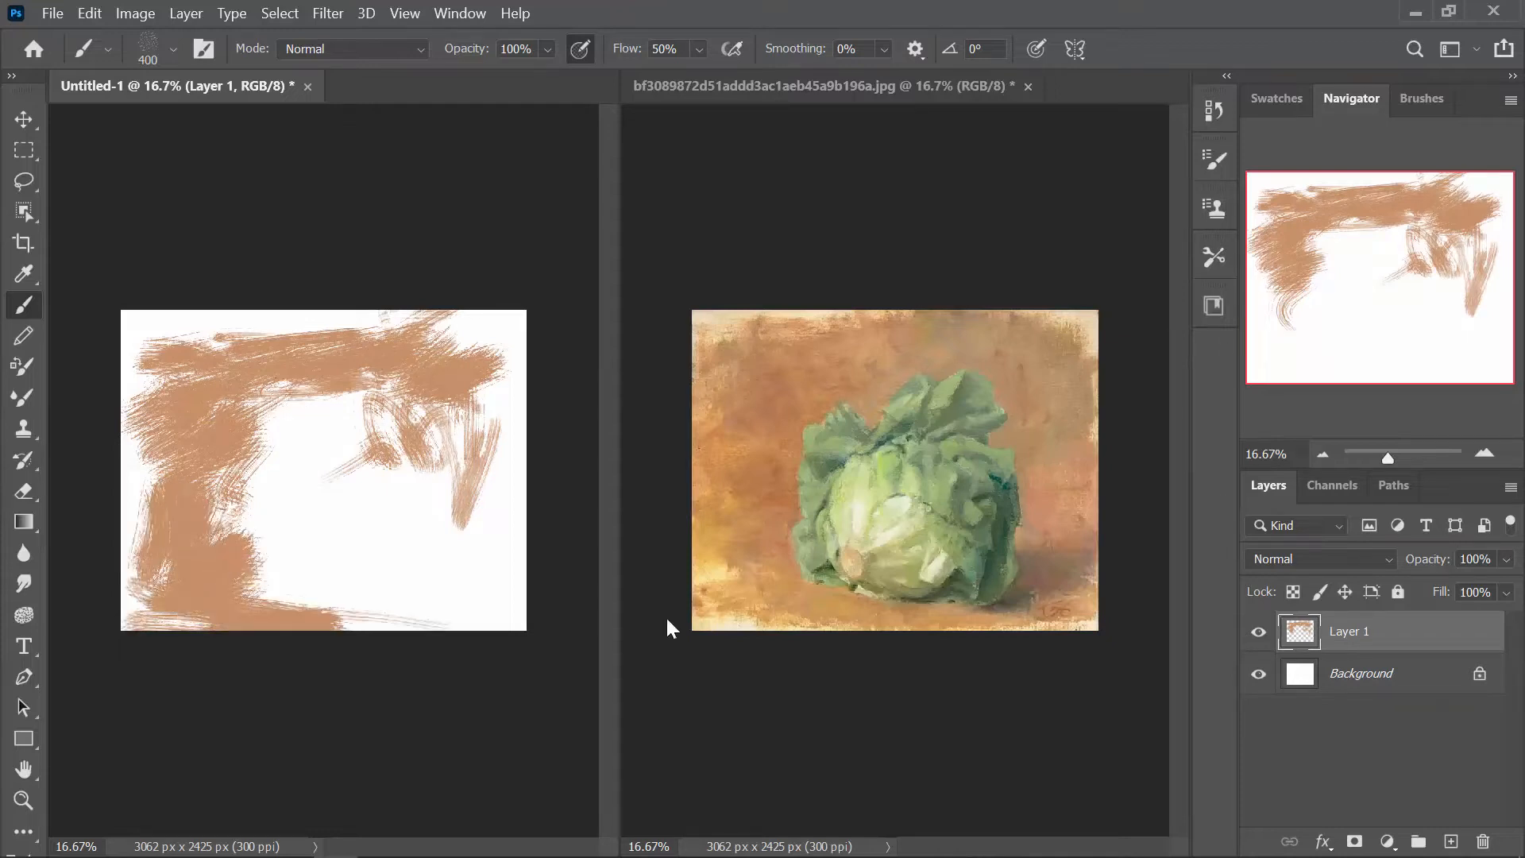
Using colours sampled from the reference, paint the ochre ground, the reddish-brown right side and the cream upper-right corner
left_click(792, 616, "alt")
mouse_move(167, 596)
left_mouse_down()
mouse_move(171, 611)
mouse_move(358, 632)
mouse_move(461, 618)
mouse_move(318, 657)
left_mouse_up()
mouse_move(485, 584)
left_mouse_down()
mouse_move(504, 528)
mouse_move(462, 539)
mouse_move(486, 445)
left_mouse_up()
left_click(1020, 518, "alt")
left_click(1082, 343, "alt")
mouse_move(514, 313)
left_mouse_down()
mouse_move(474, 330)
mouse_move(518, 365)
left_mouse_up()
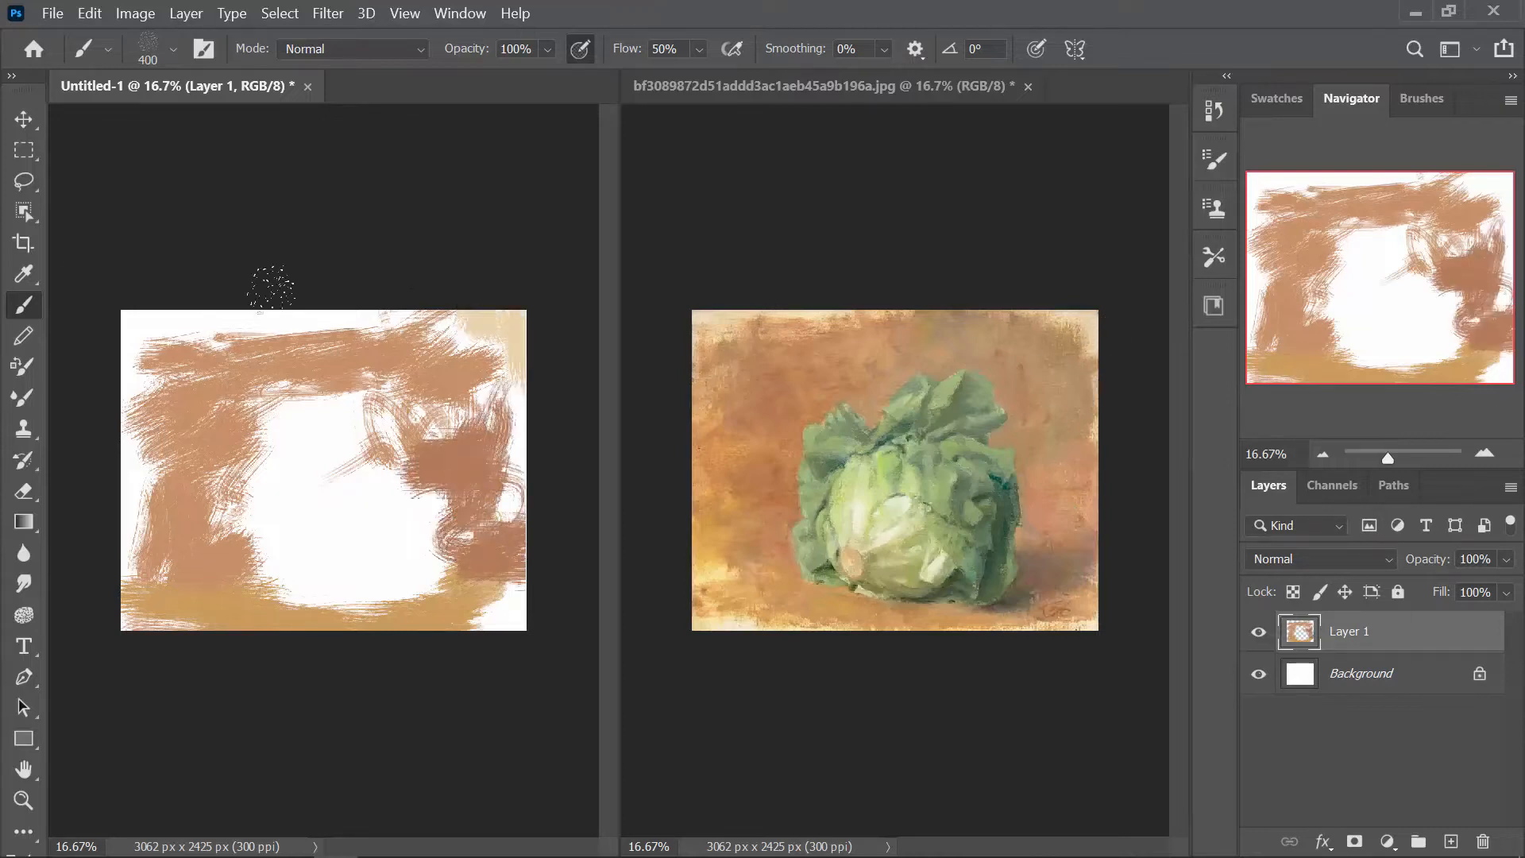
Paint pale cream patches along the background's upper-left edge and in both lower corners, sampling the corner colour from the reference
left_click_drag(171, 300, 102, 313)
left_click_drag(156, 566, 119, 578)
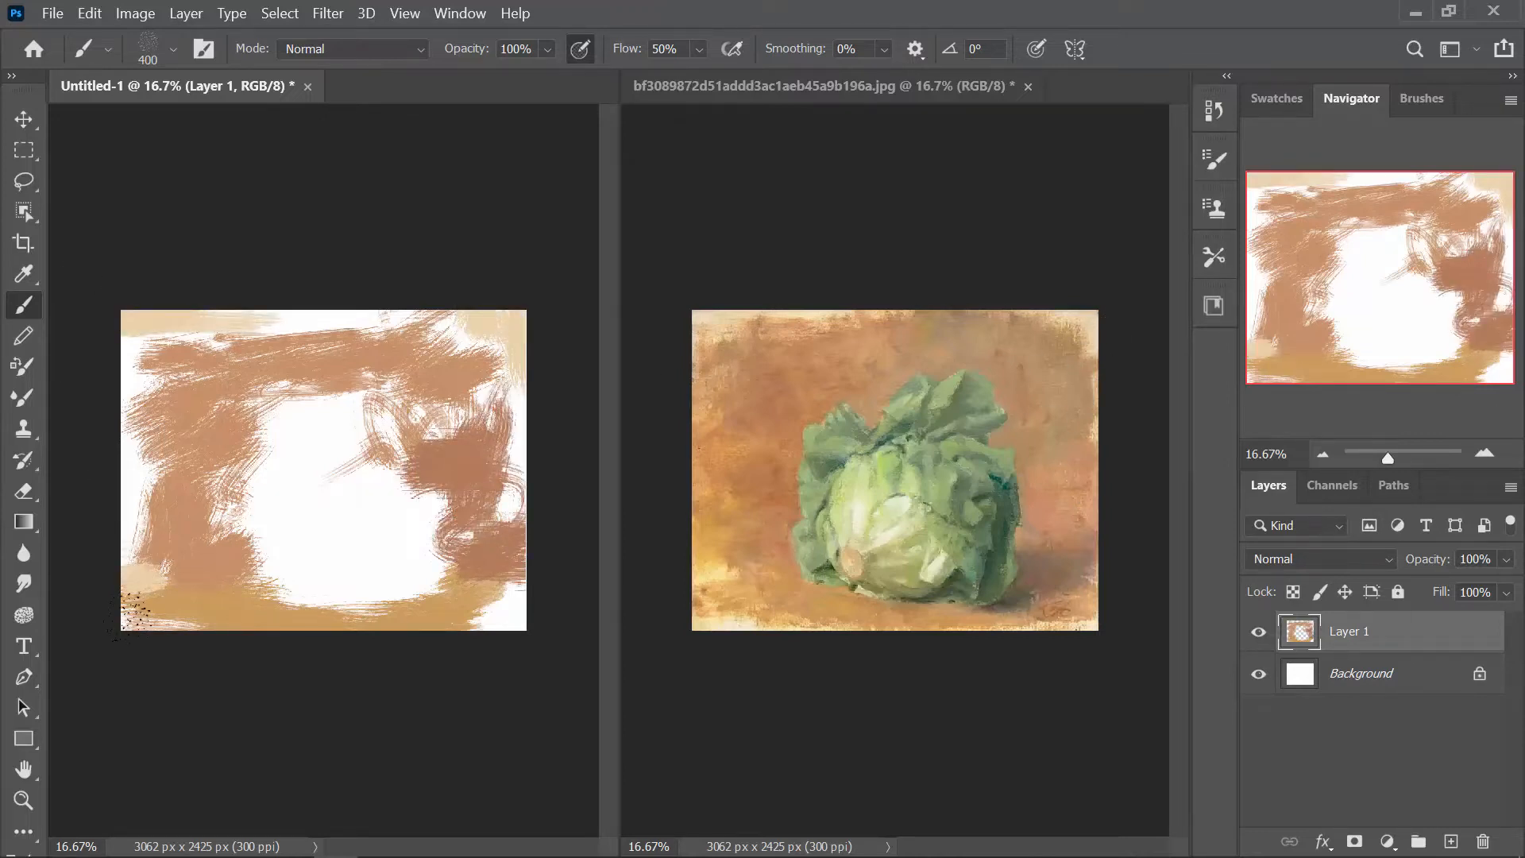
left_click_drag(226, 626, 111, 624)
left_click(1083, 626, "alt")
mouse_move(523, 633)
left_mouse_down()
mouse_move(413, 636)
mouse_move(477, 633)
left_mouse_up()
Cover more of the white background along the upper edge, both sides and around the cabbage area with sampled orange-brown strokes
left_click(927, 482, "alt")
left_click_drag(292, 475, 311, 508)
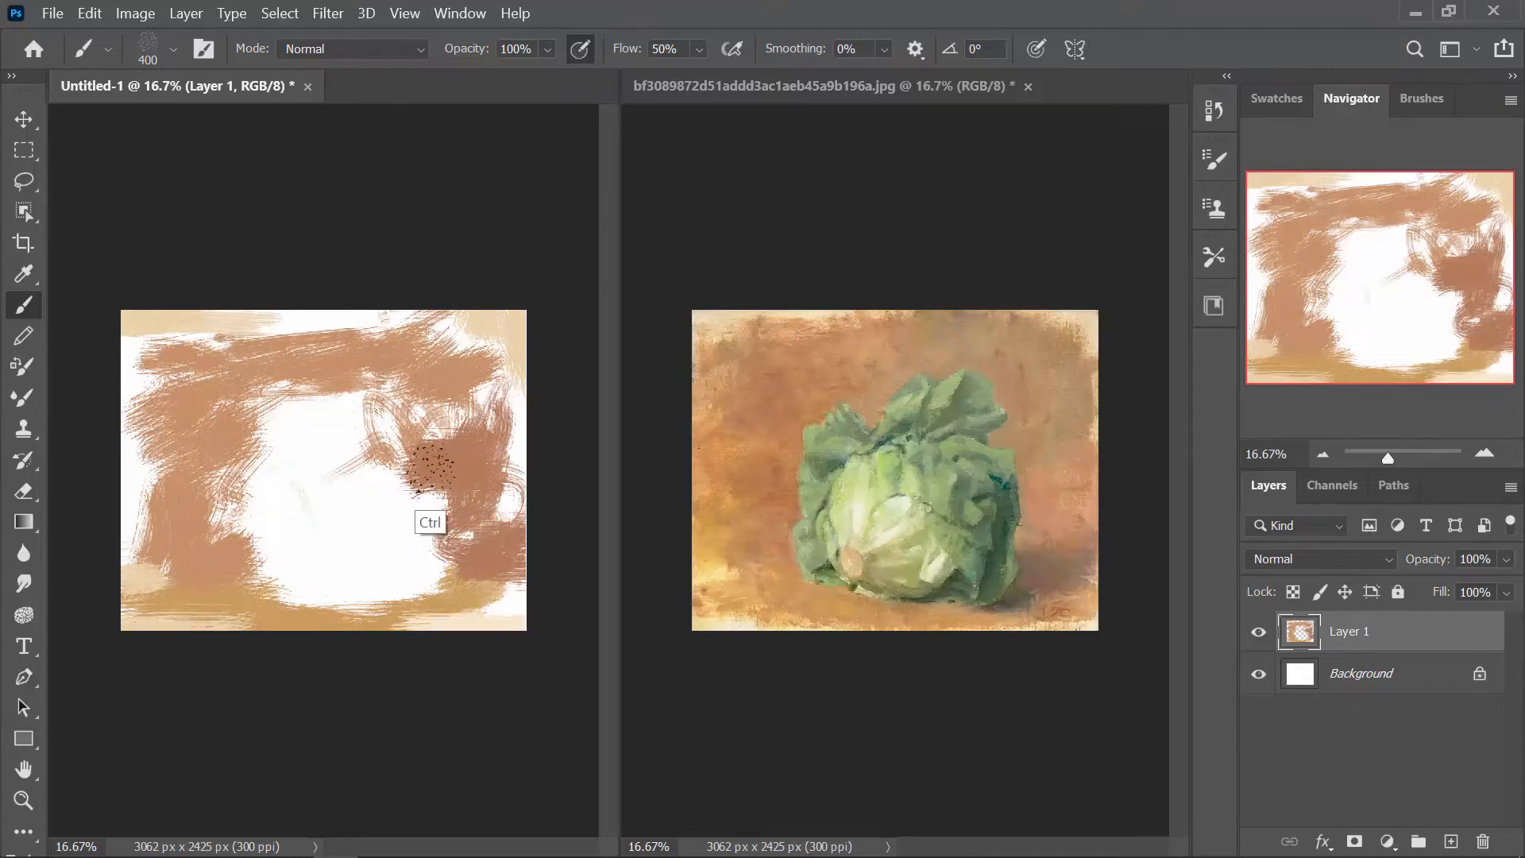
left_click_drag(349, 326, 278, 333)
left_click(419, 344, "alt")
left_click_drag(397, 319, 313, 342)
left_click_drag(288, 412, 256, 433)
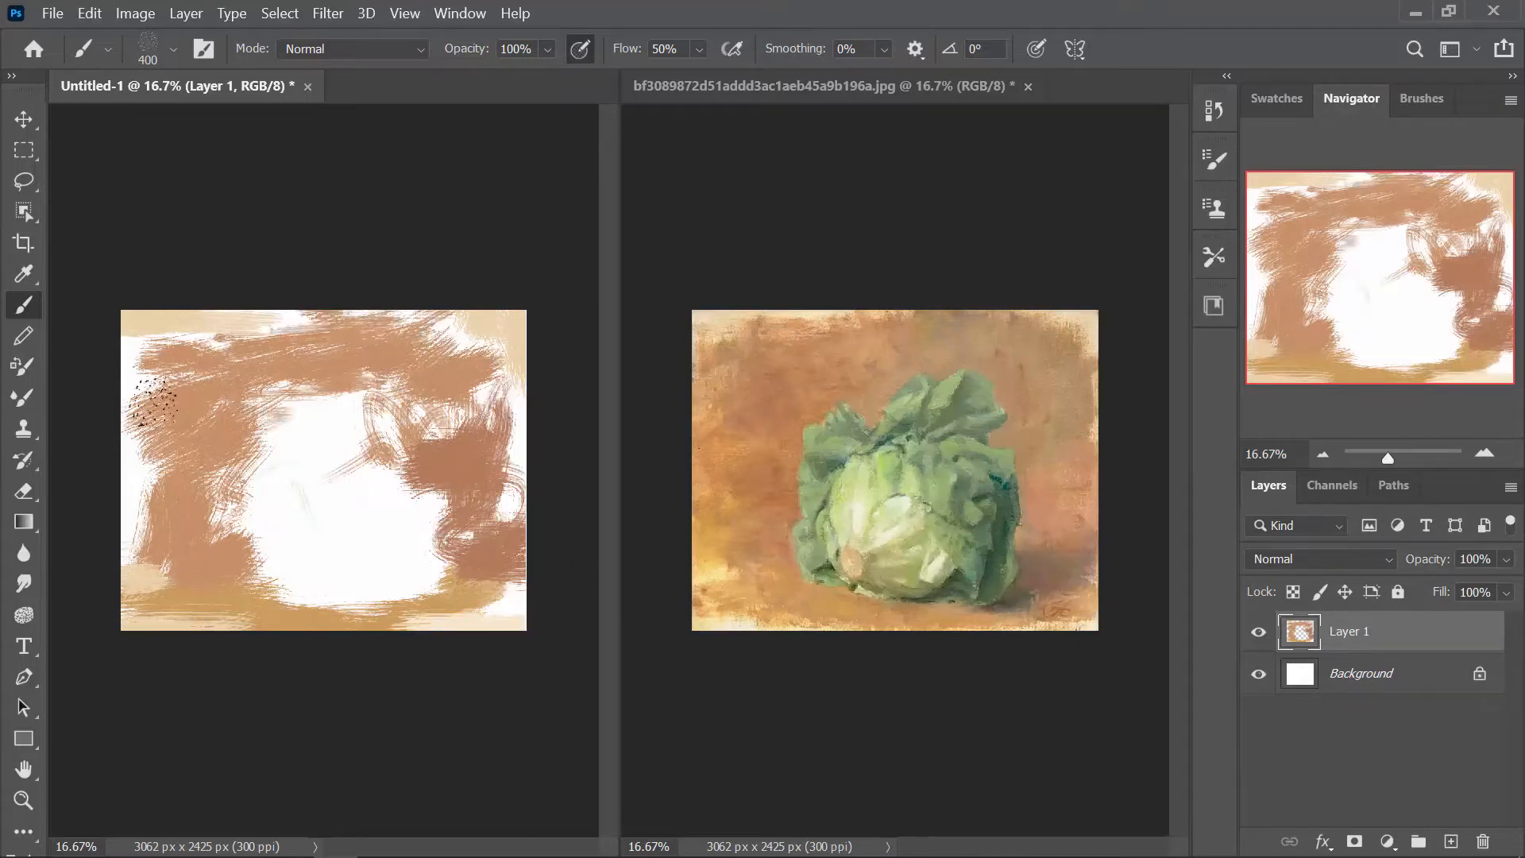
mouse_move(147, 385)
left_mouse_down()
mouse_move(127, 459)
mouse_move(115, 445)
mouse_move(143, 473)
left_mouse_up()
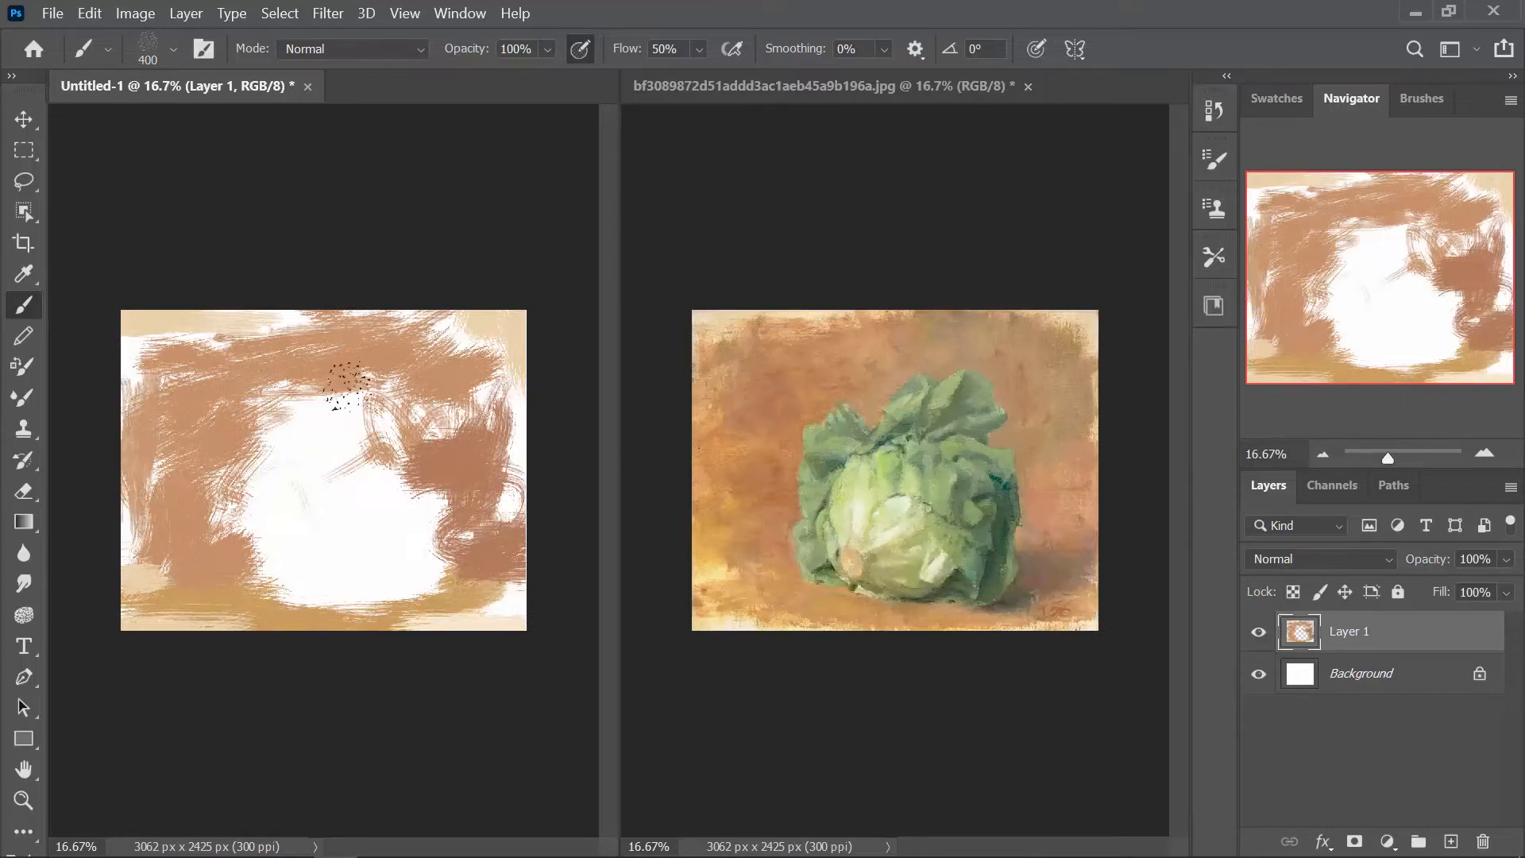
left_click_drag(509, 385, 510, 469)
left_click_drag(437, 421, 380, 401)
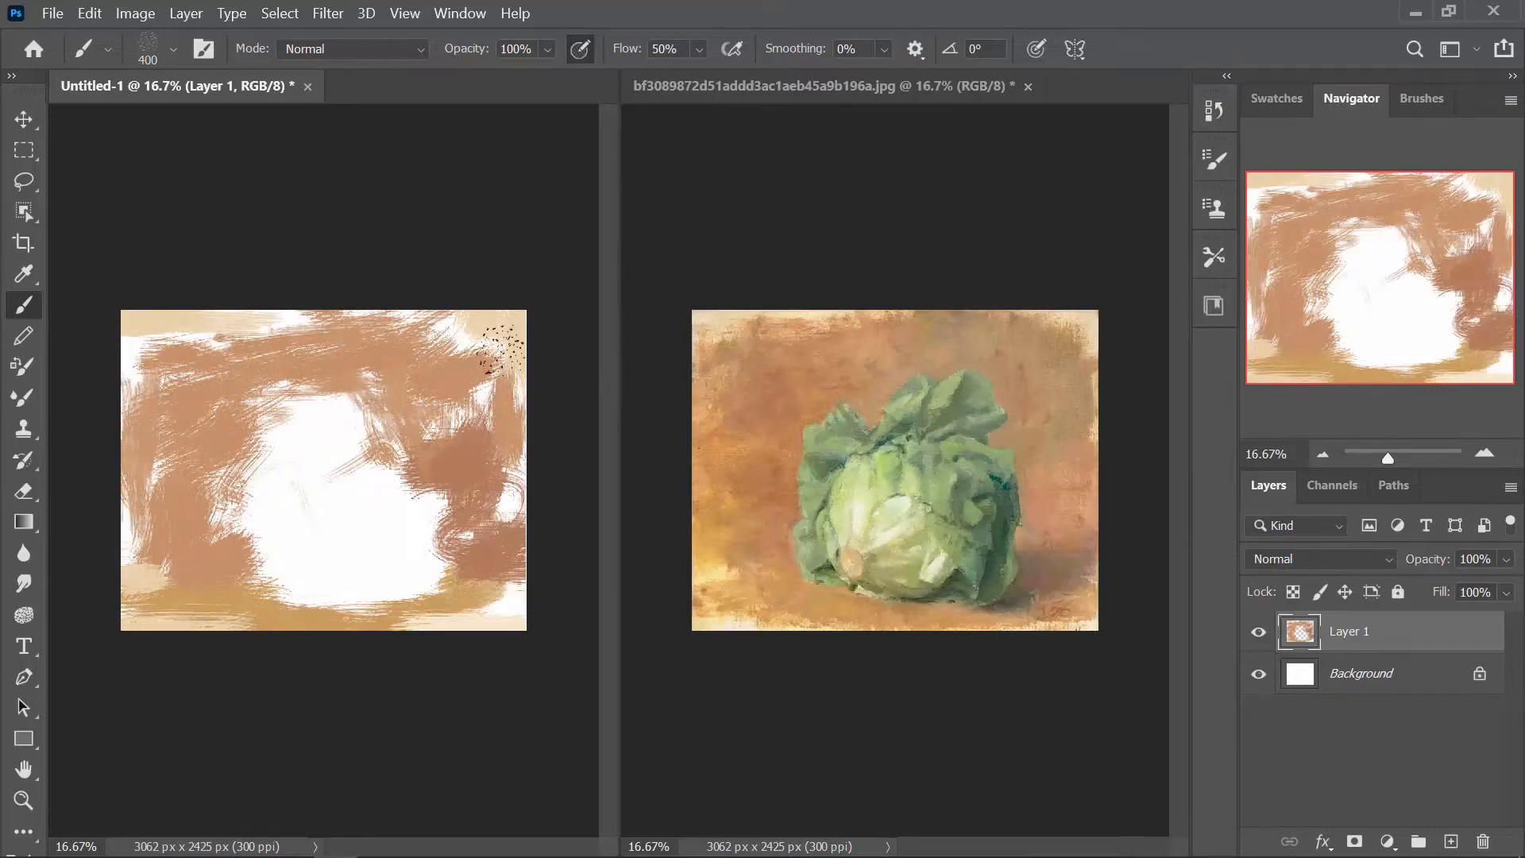
Sketch the cabbage's outer contour in green sampled from the reference, with the brush reduced to 150
left_click(857, 467, "alt")
left_click(827, 437, "alt")
key("bracketleft")
key("bracketleft")
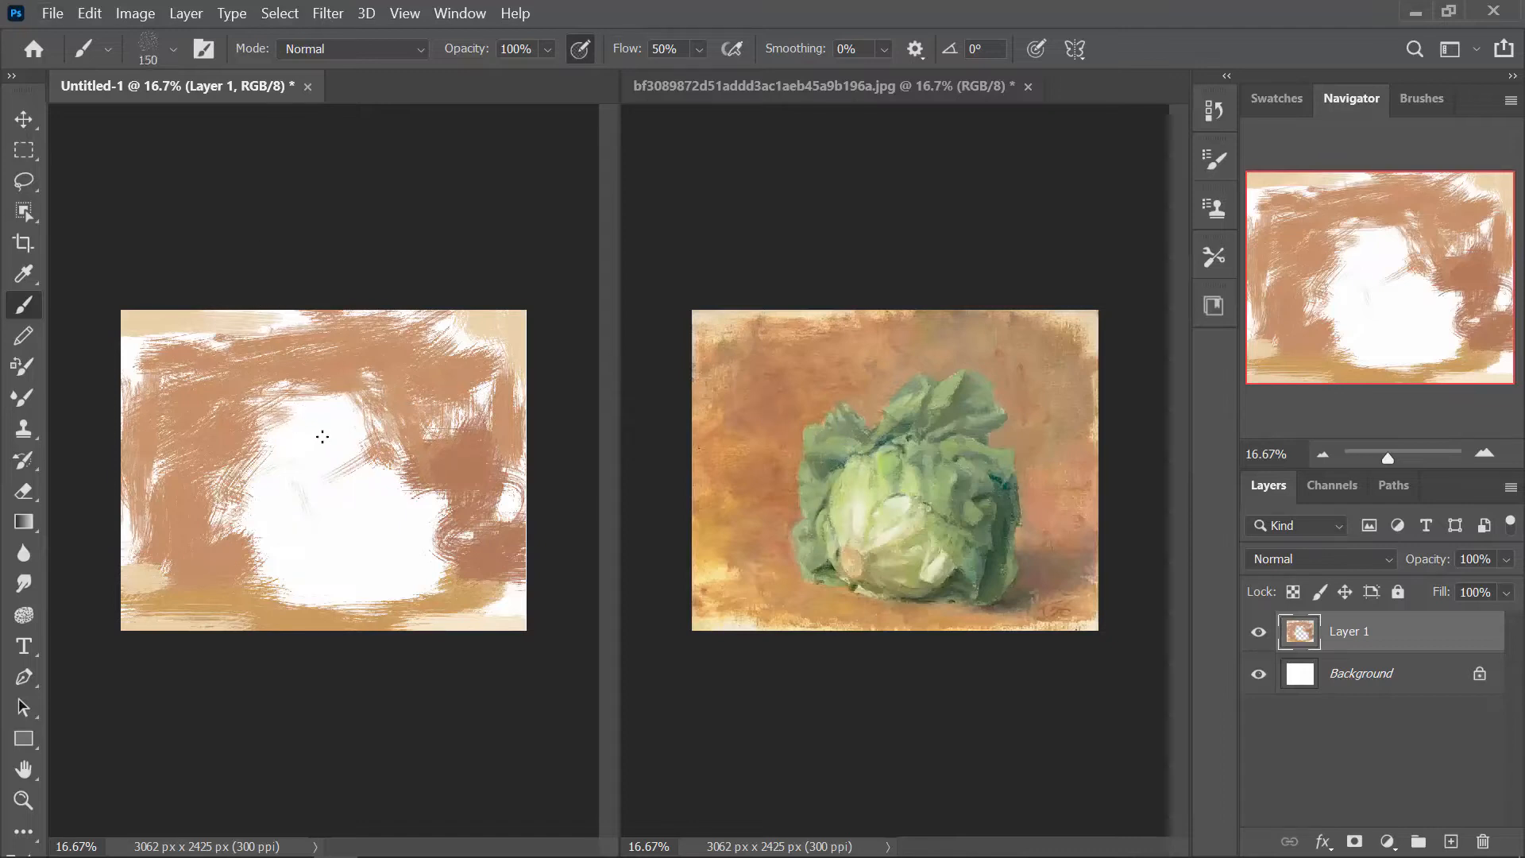
mouse_move(279, 426)
left_mouse_down()
mouse_move(260, 467)
mouse_move(248, 459)
mouse_move(245, 524)
left_mouse_up()
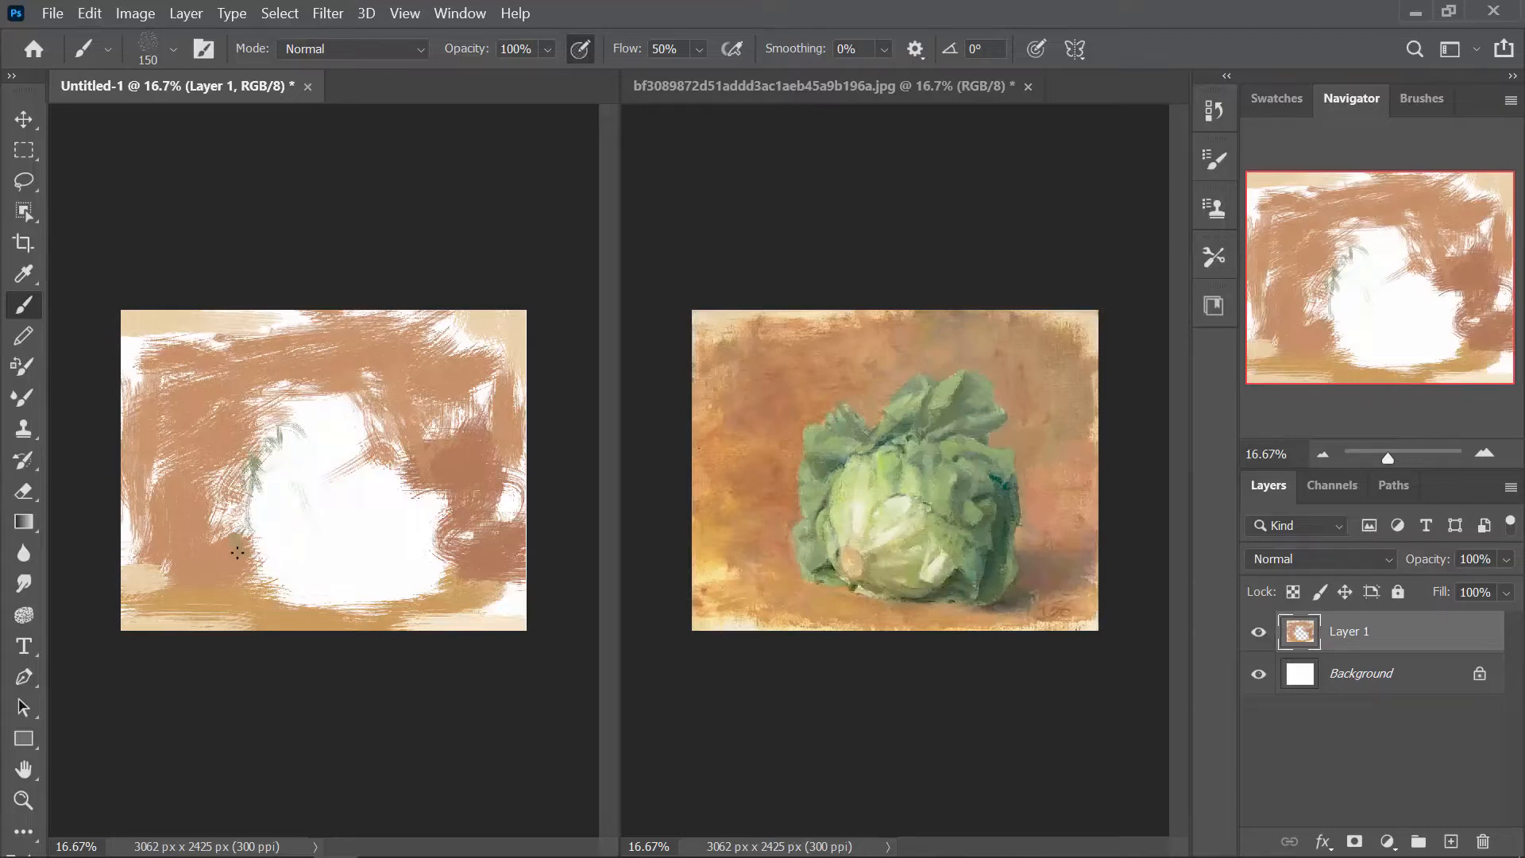
mouse_move(253, 584)
left_mouse_down()
mouse_move(422, 593)
mouse_move(443, 512)
left_mouse_up()
left_click_drag(429, 445, 373, 455)
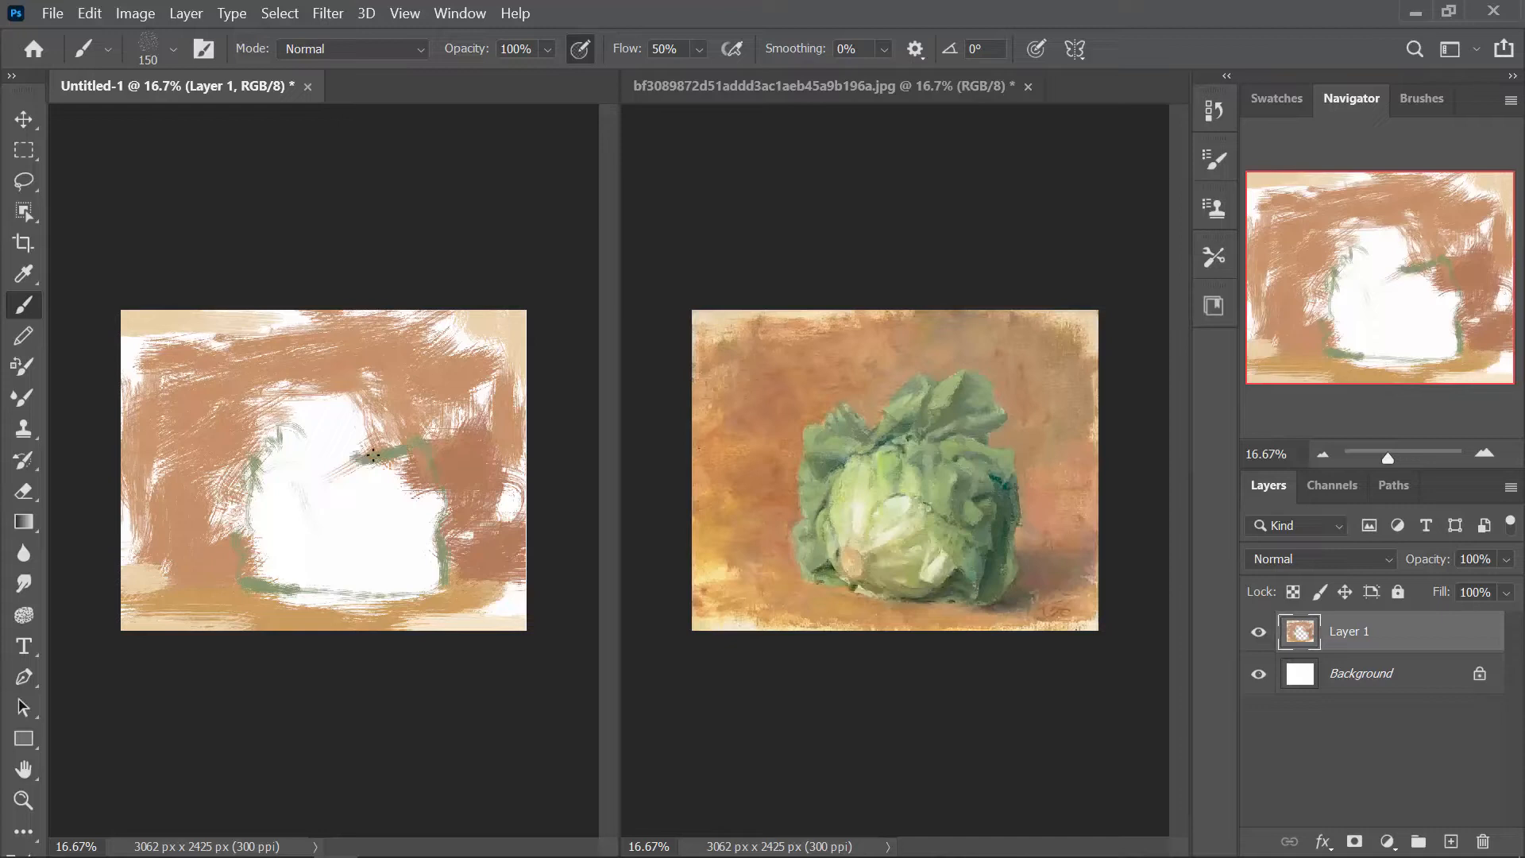
Outline the upper leaves and the curved upper edge of the cabbage head in green
mouse_move(362, 390)
left_mouse_down()
mouse_move(318, 435)
mouse_move(349, 393)
left_mouse_up()
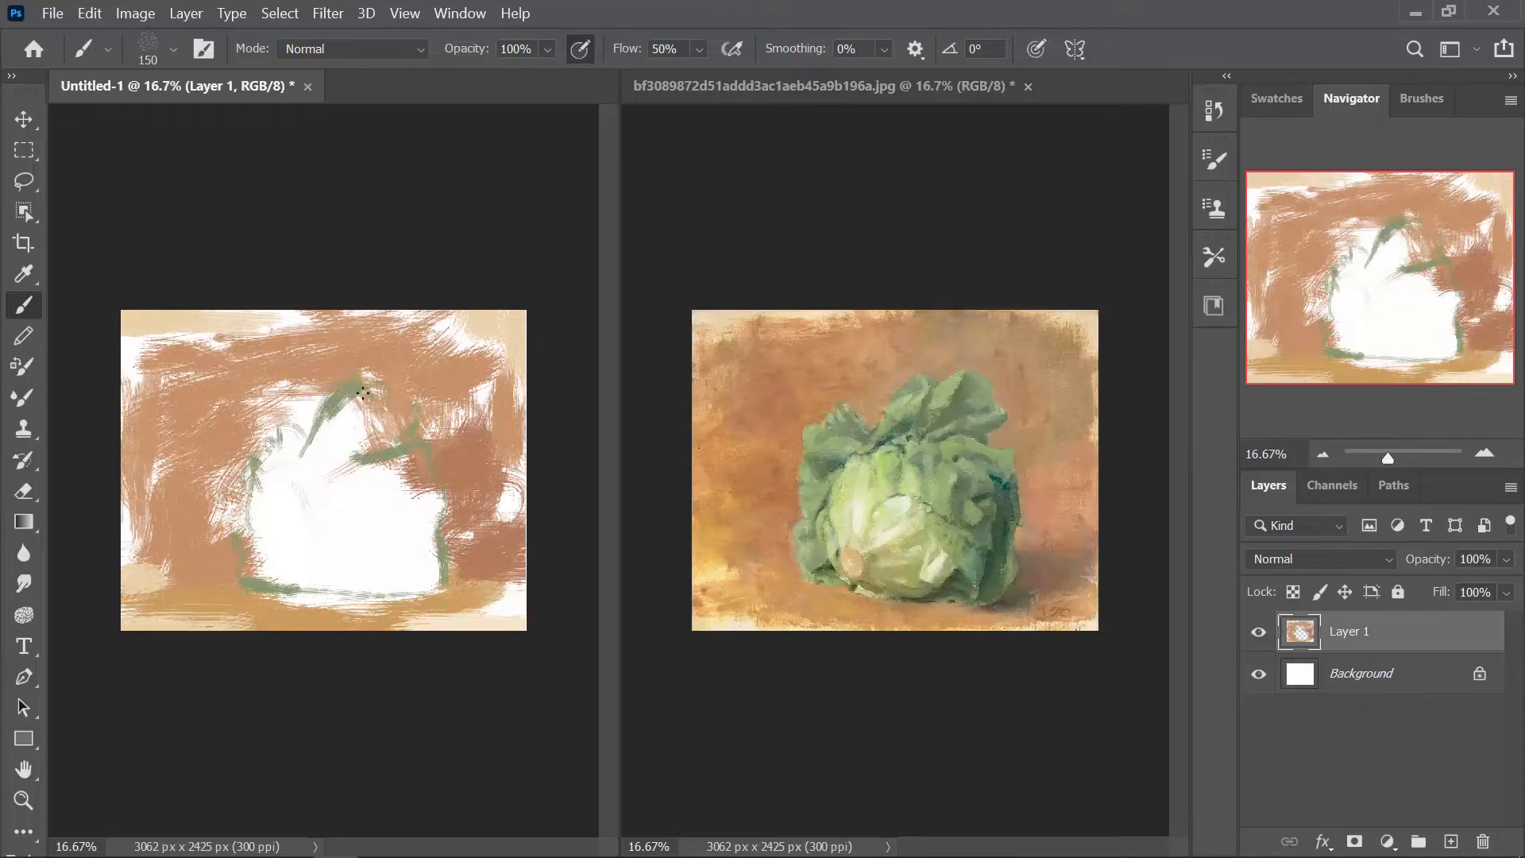
left_click_drag(381, 446, 391, 392)
mouse_move(397, 464)
left_mouse_down()
mouse_move(307, 477)
mouse_move(274, 560)
mouse_move(248, 540)
left_mouse_up()
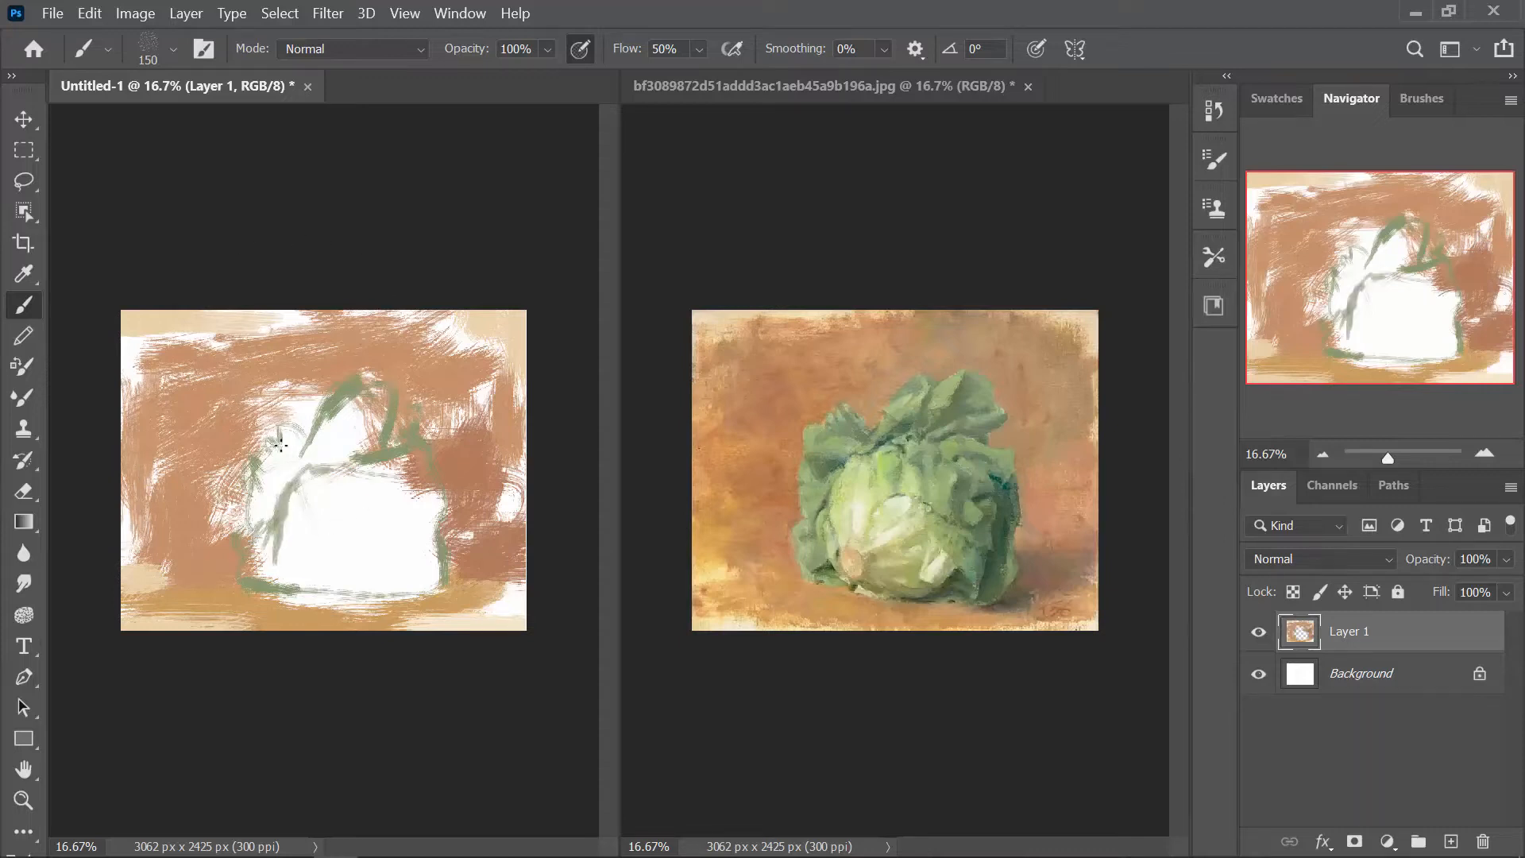
Fill the cabbage's upper and left leaves with a muted green sampled from the reference
left_click(809, 447, "alt")
left_click(274, 455)
mouse_move(274, 455)
left_mouse_down()
mouse_move(267, 473)
mouse_move(294, 438)
mouse_move(268, 483)
mouse_move(274, 461)
mouse_move(248, 481)
mouse_move(249, 448)
mouse_move(282, 427)
mouse_move(316, 454)
mouse_move(354, 401)
mouse_move(294, 480)
left_mouse_up()
mouse_move(383, 399)
left_mouse_down()
mouse_move(393, 445)
mouse_move(342, 397)
mouse_move(368, 392)
mouse_move(453, 478)
left_mouse_up()
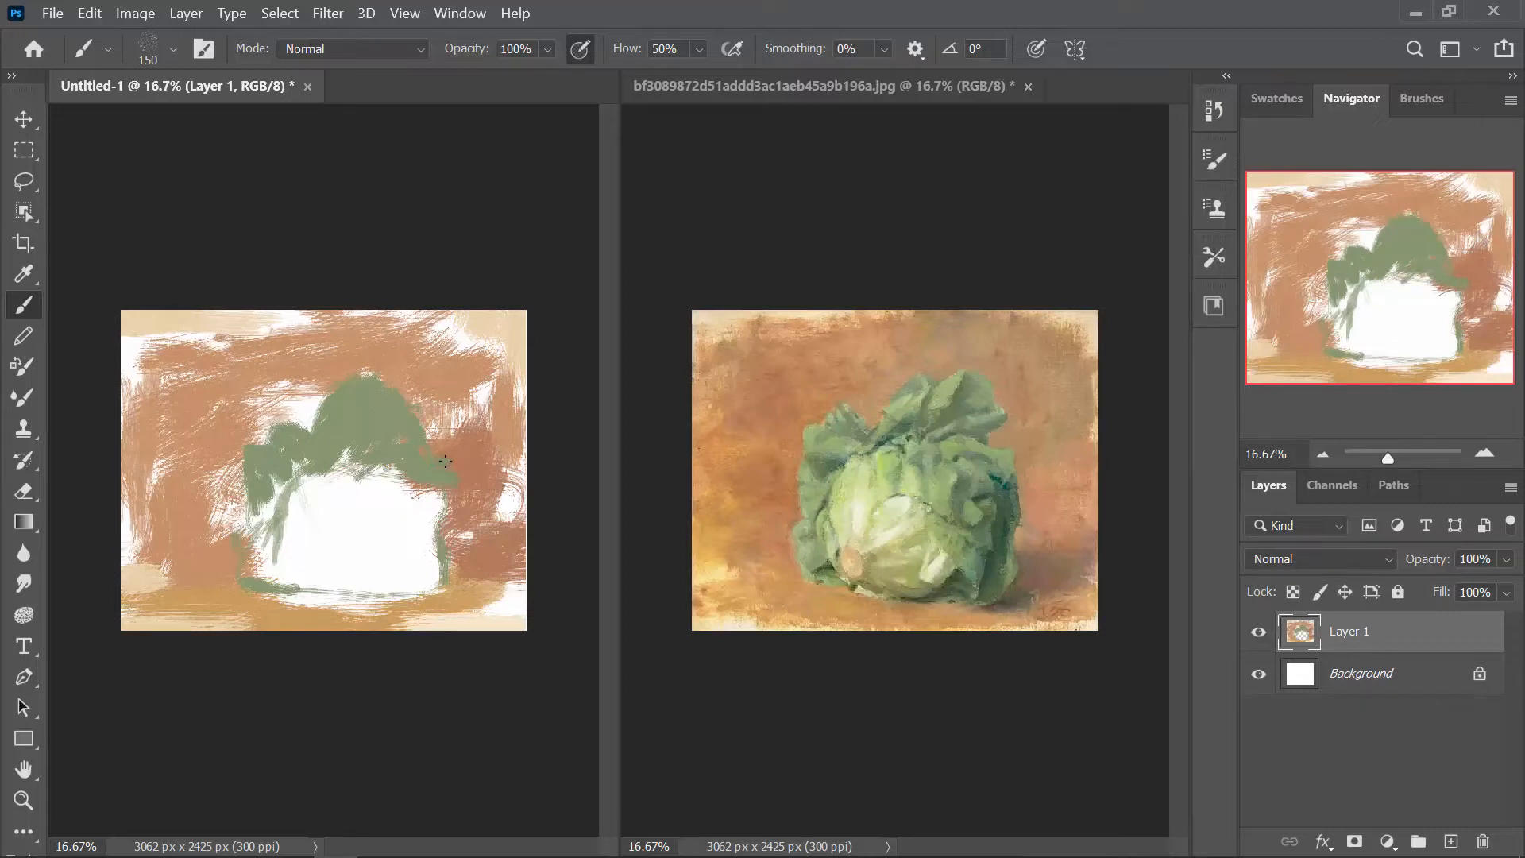
mouse_move(431, 420)
left_mouse_down()
mouse_move(416, 439)
mouse_move(412, 398)
left_mouse_up()
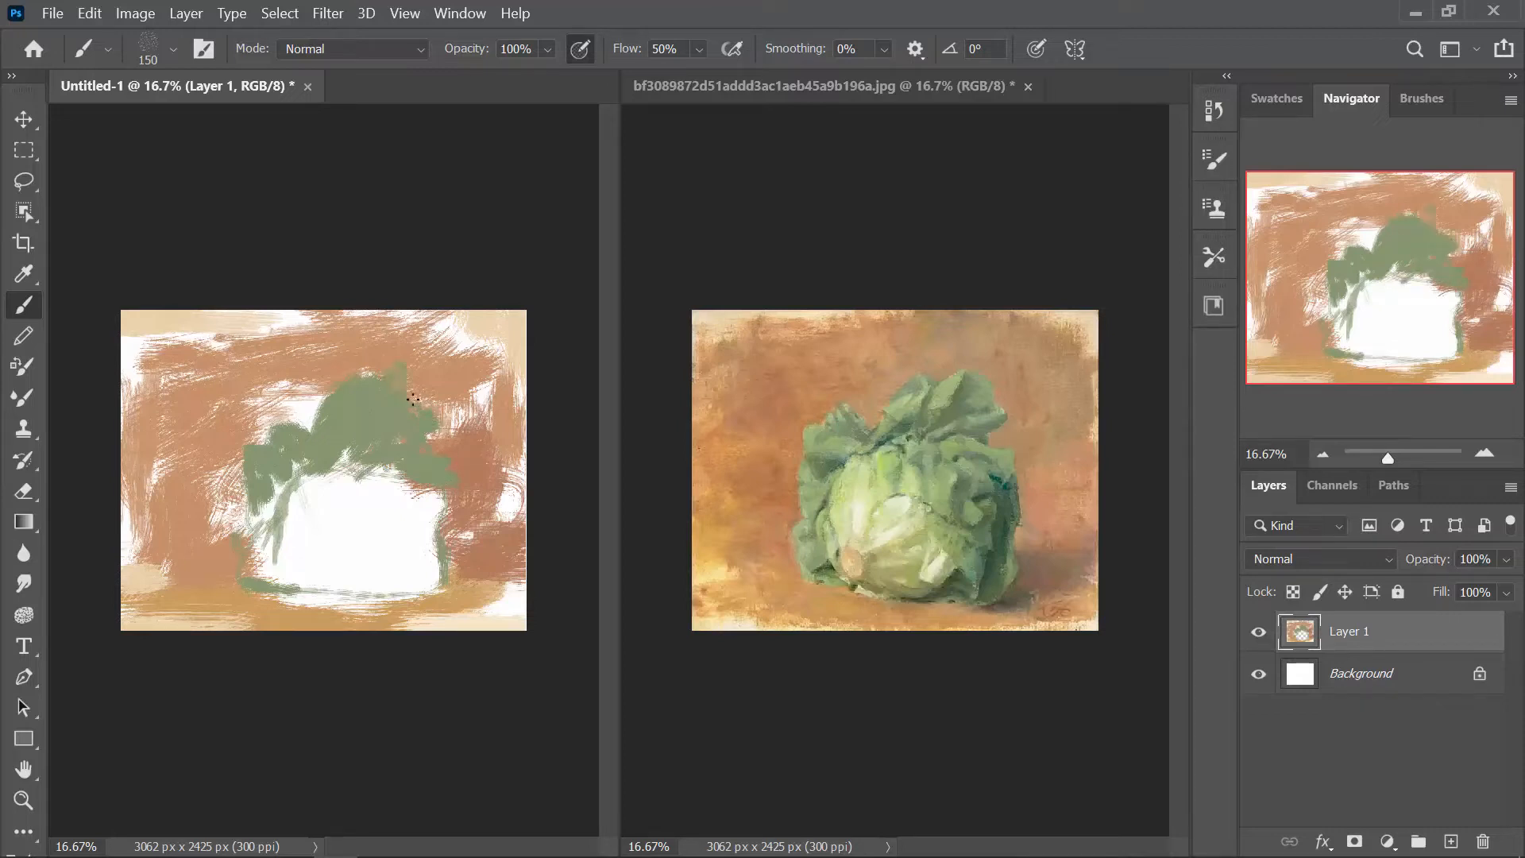
Trim the peak of the top leaf with sampled background brown and cover the white gap beside the leaves
key("alt")
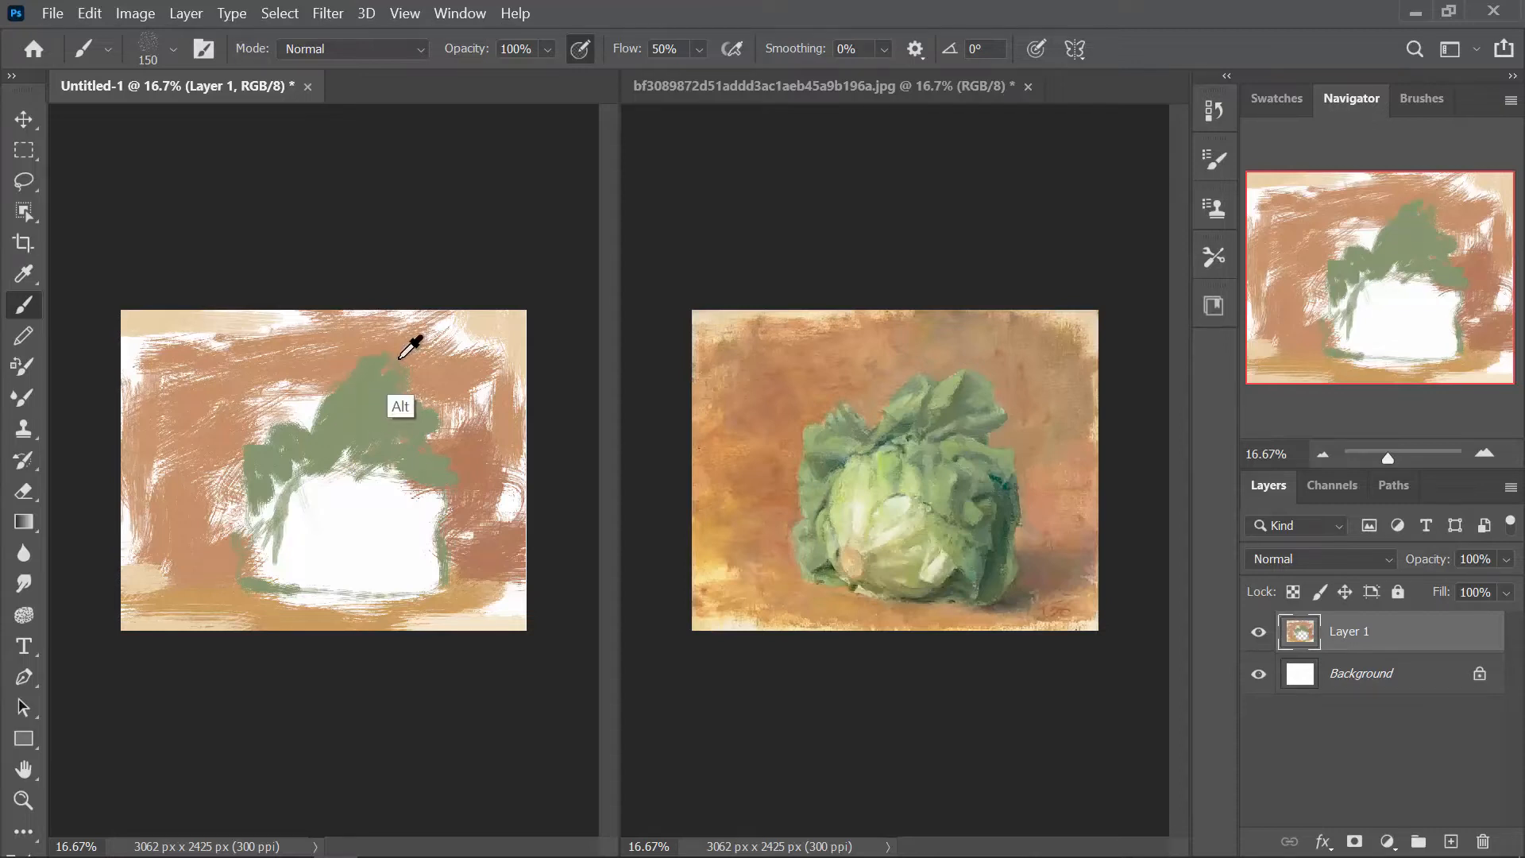
left_click_drag(367, 361, 394, 356)
left_click(408, 350, "alt")
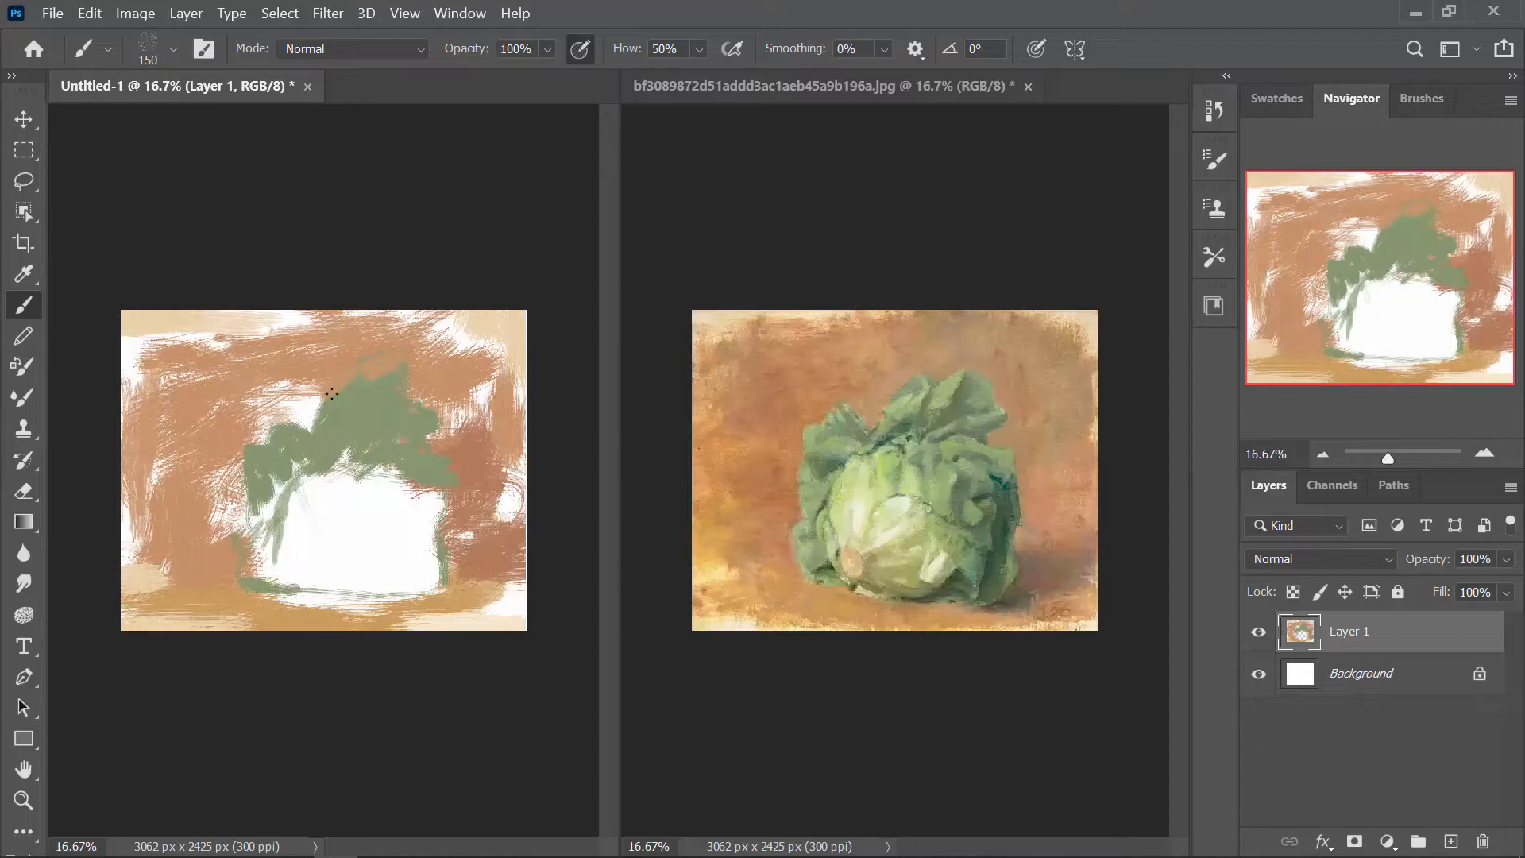
mouse_move(332, 394)
left_mouse_down()
mouse_move(305, 411)
mouse_move(266, 389)
mouse_move(288, 419)
left_mouse_up()
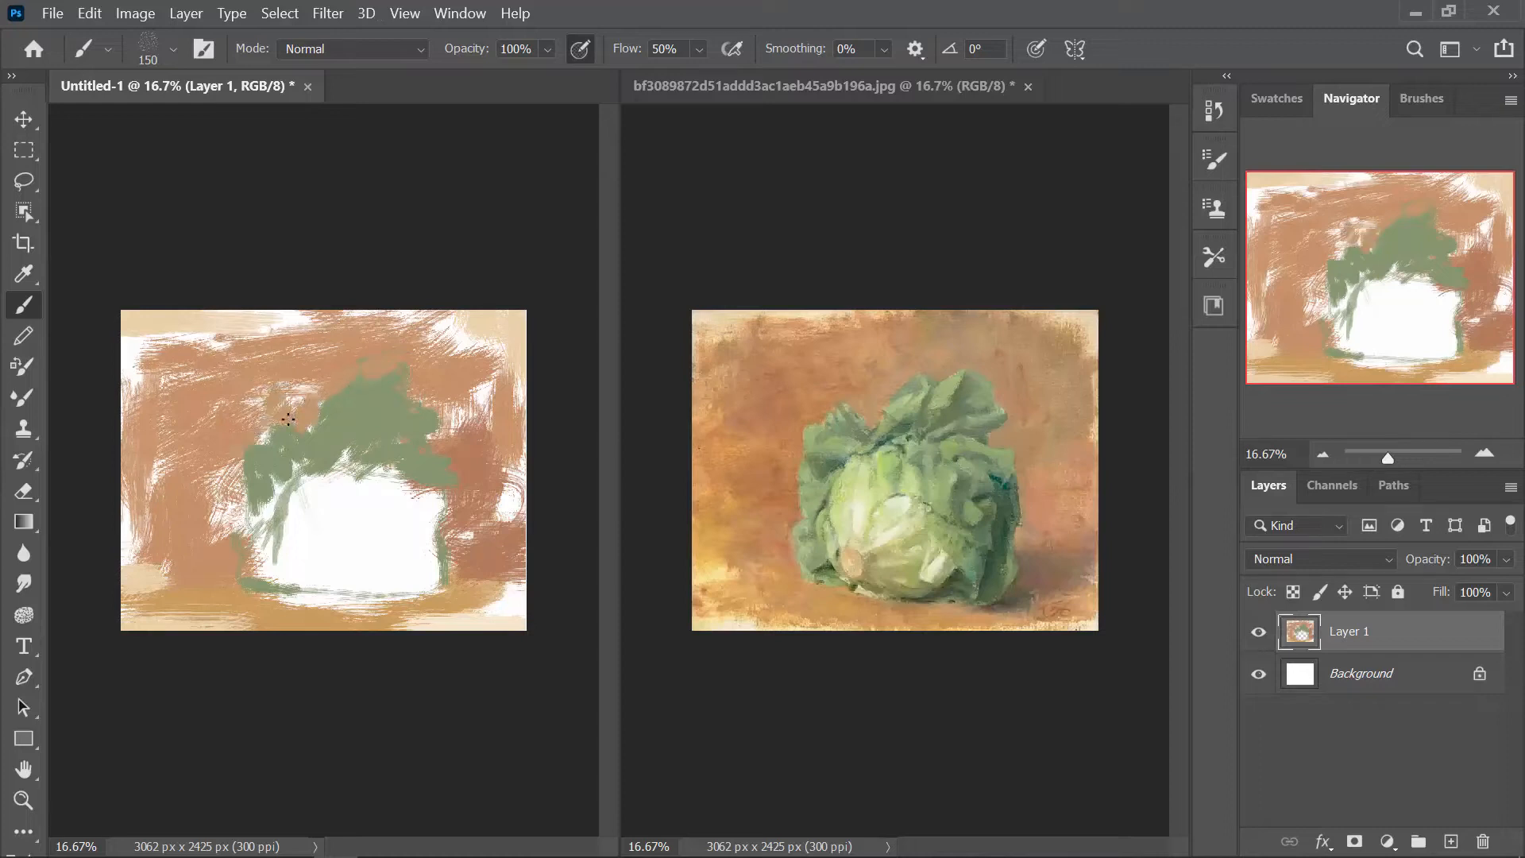
Fill the cabbage body with muted green strokes, widening its sides and lower edge
mouse_move(242, 516)
left_mouse_down()
mouse_move(218, 476)
mouse_move(215, 541)
mouse_move(248, 546)
mouse_move(253, 569)
mouse_move(258, 534)
left_mouse_up()
mouse_move(316, 438)
left_mouse_down()
mouse_move(368, 508)
mouse_move(418, 494)
mouse_move(445, 509)
mouse_move(449, 538)
mouse_move(421, 556)
mouse_move(361, 517)
mouse_move(290, 524)
mouse_move(283, 489)
mouse_move(358, 516)
mouse_move(409, 501)
mouse_move(435, 525)
left_mouse_up()
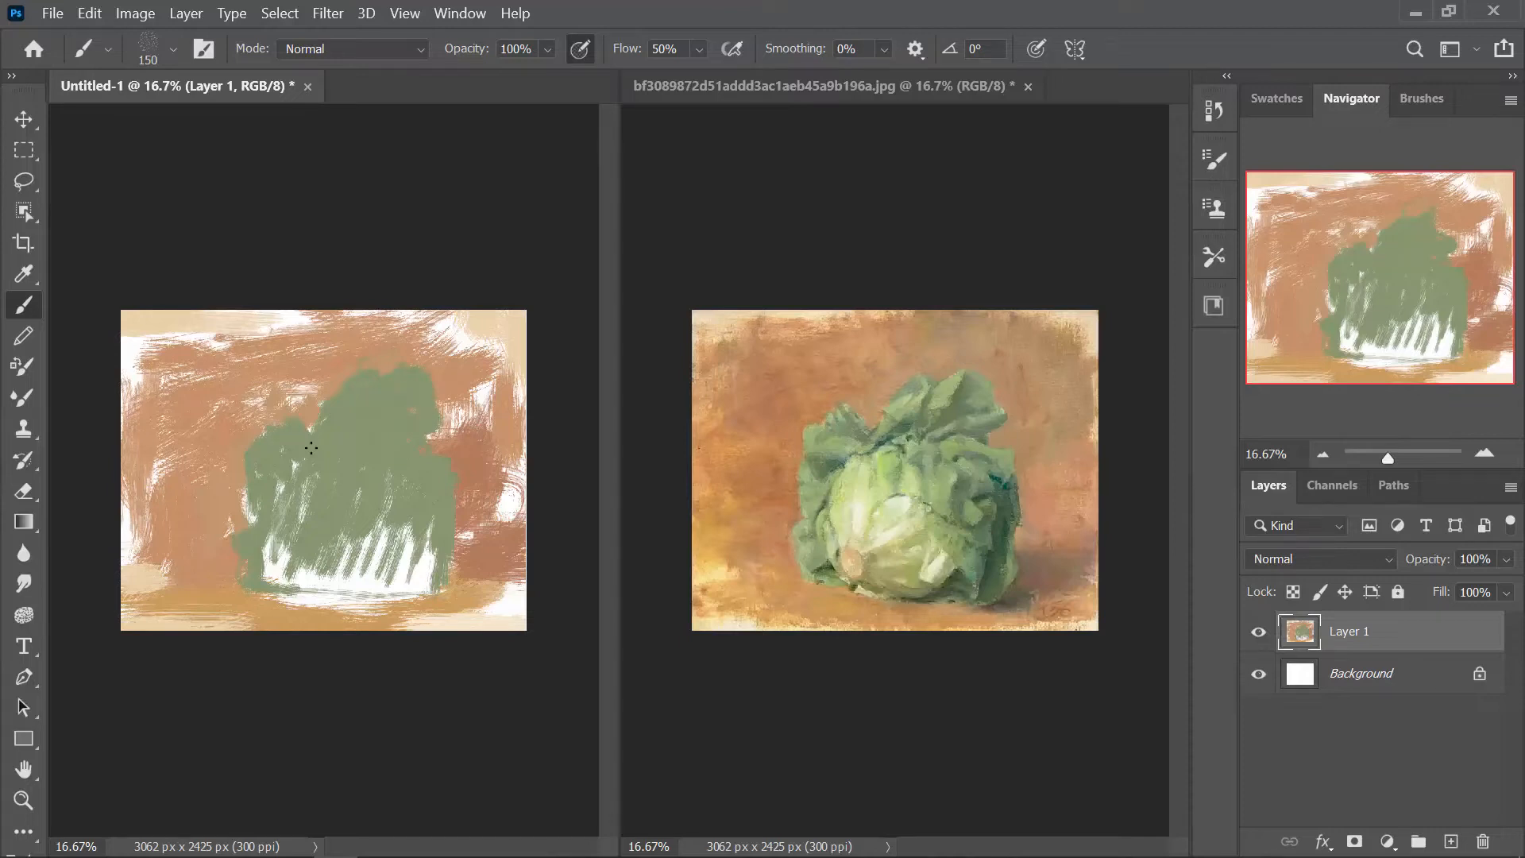
mouse_move(310, 448)
left_mouse_down()
mouse_move(453, 526)
mouse_move(397, 584)
mouse_move(349, 588)
mouse_move(317, 548)
left_mouse_up()
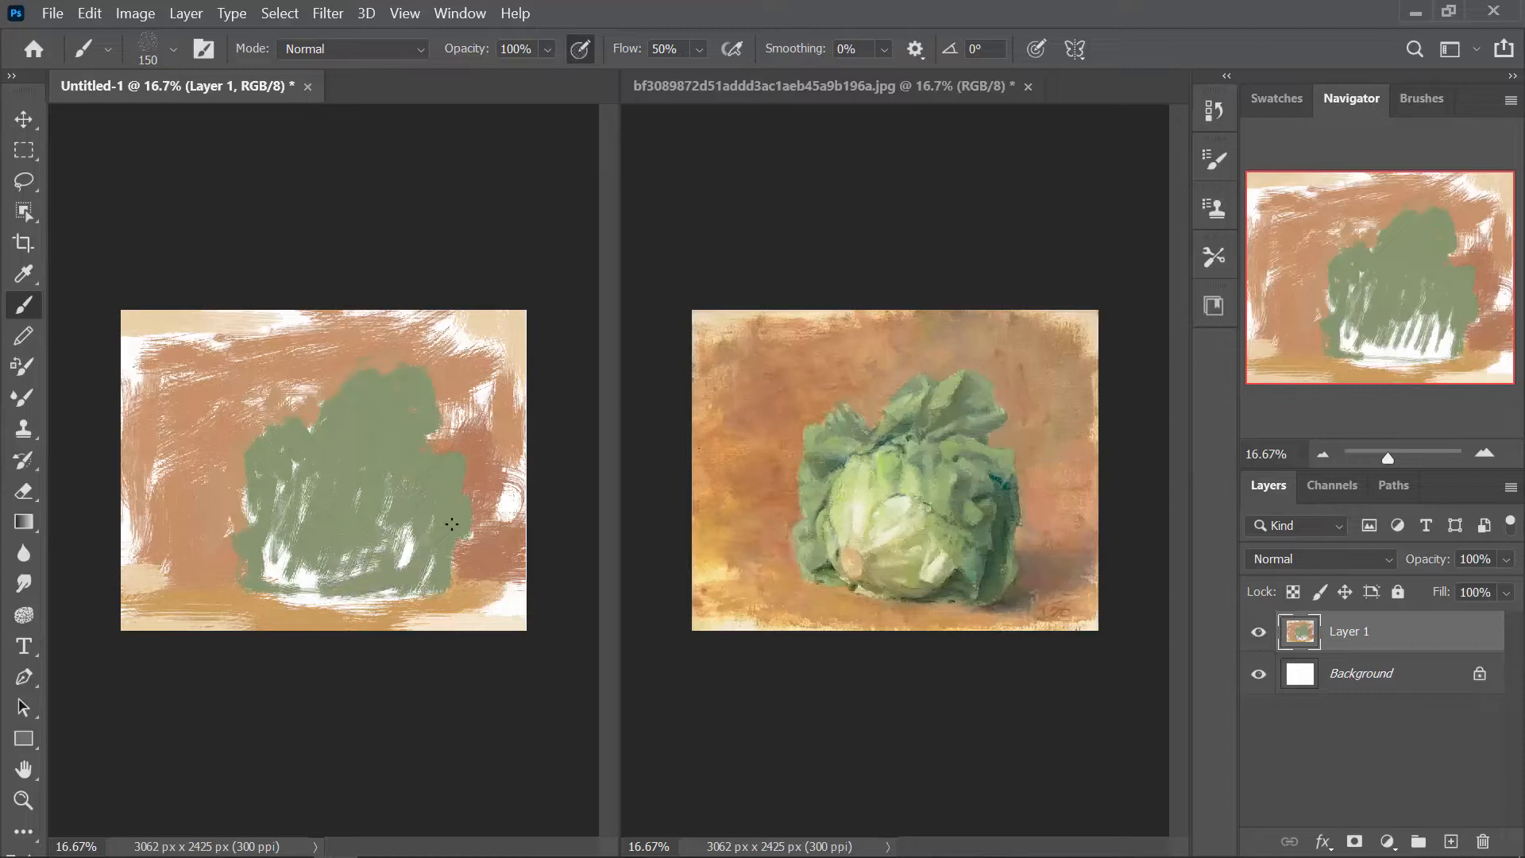
Blend the background's upper-left corner and upper edge using cream and brown tones sampled from the reference and canvas
left_click(750, 329, "alt")
left_click(697, 317, "alt")
left_click(184, 365, "alt")
mouse_move(175, 341)
left_mouse_down()
mouse_move(137, 359)
mouse_move(187, 364)
mouse_move(158, 402)
mouse_move(163, 343)
mouse_move(203, 344)
mouse_move(171, 336)
left_mouse_up()
left_click(205, 377, "alt")
left_click(209, 398, "alt")
left_click_drag(171, 335, 318, 318)
left_click_drag(370, 320, 446, 330)
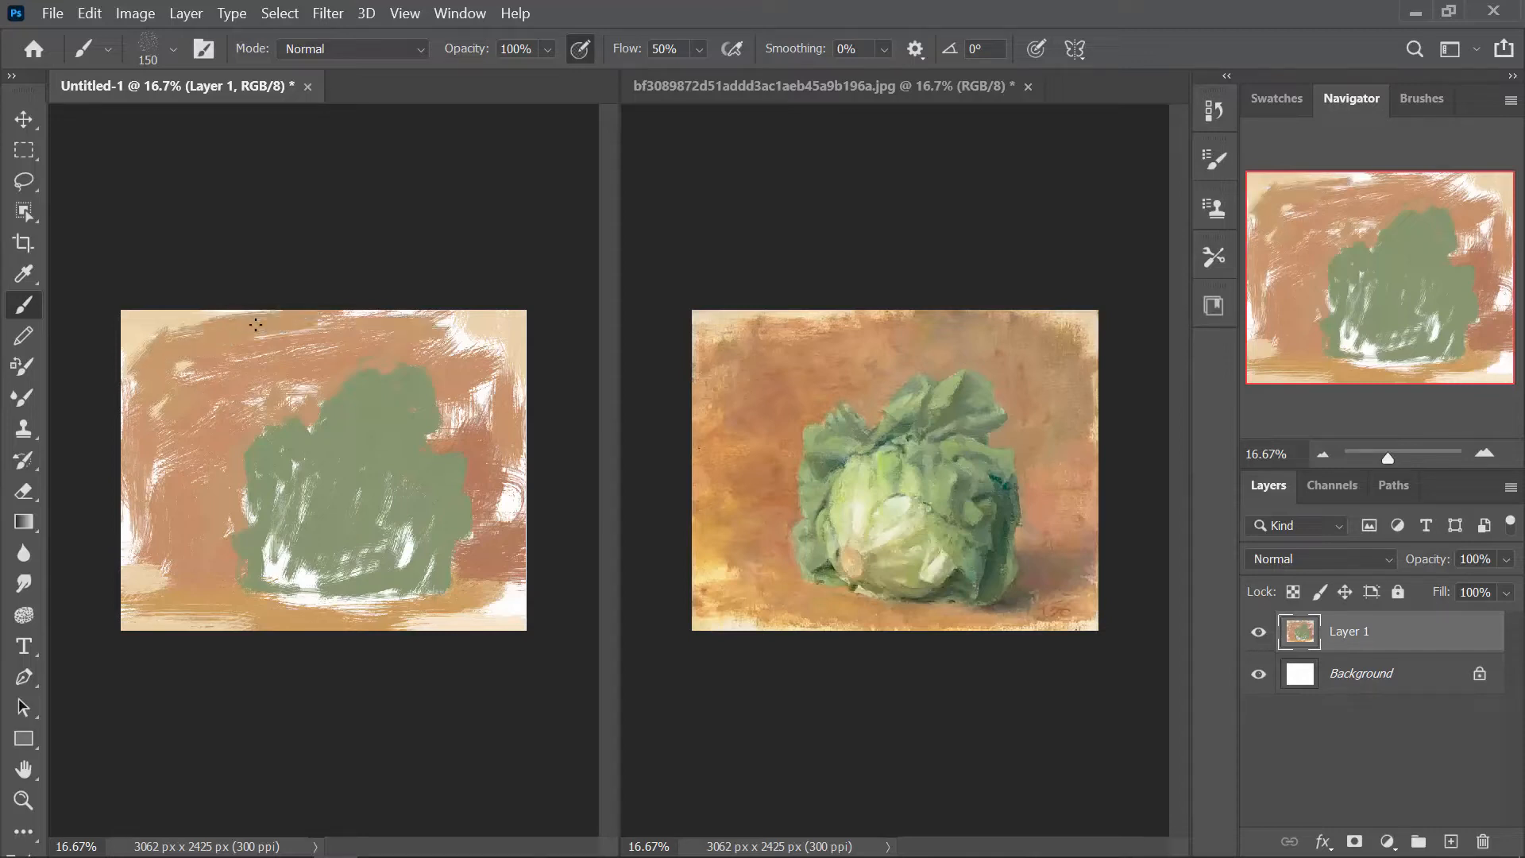
Cover the white gaps beside the left leaf and along the background's left edge with sampled brown and ochre tones
mouse_move(261, 413)
left_mouse_down()
mouse_move(306, 388)
mouse_move(243, 409)
left_mouse_up()
left_click(245, 378, "alt")
left_click(149, 403, "alt")
left_click_drag(131, 388, 130, 423)
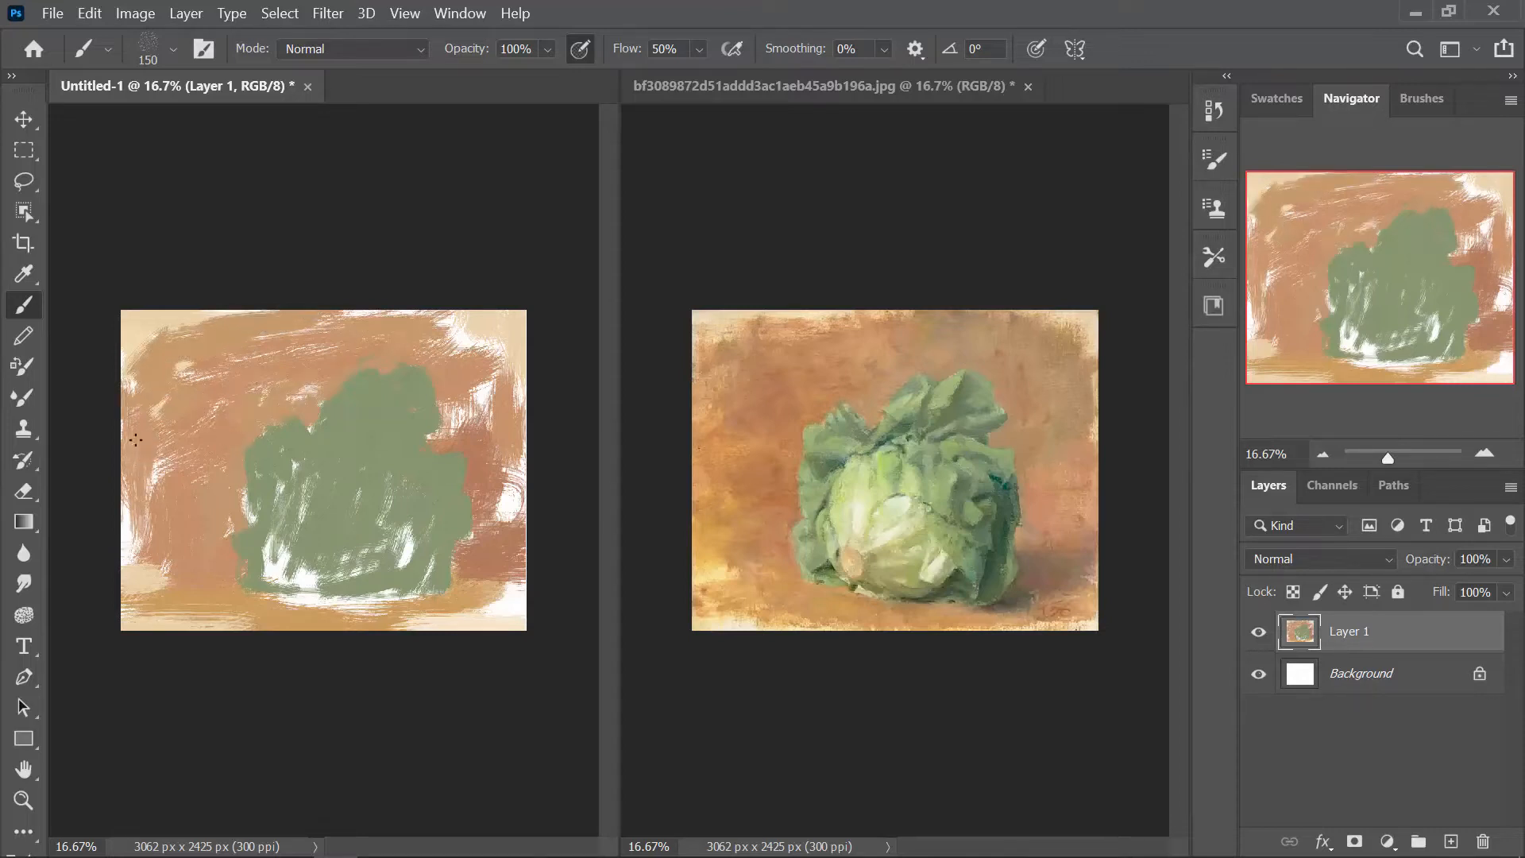
mouse_move(132, 536)
left_mouse_down()
mouse_move(148, 455)
mouse_move(129, 558)
left_mouse_up()
mouse_move(129, 557)
left_mouse_down()
mouse_move(147, 488)
mouse_move(144, 544)
left_mouse_up()
mouse_move(127, 576)
left_mouse_down()
mouse_move(162, 554)
mouse_move(134, 560)
left_mouse_up()
left_click(218, 606, "alt")
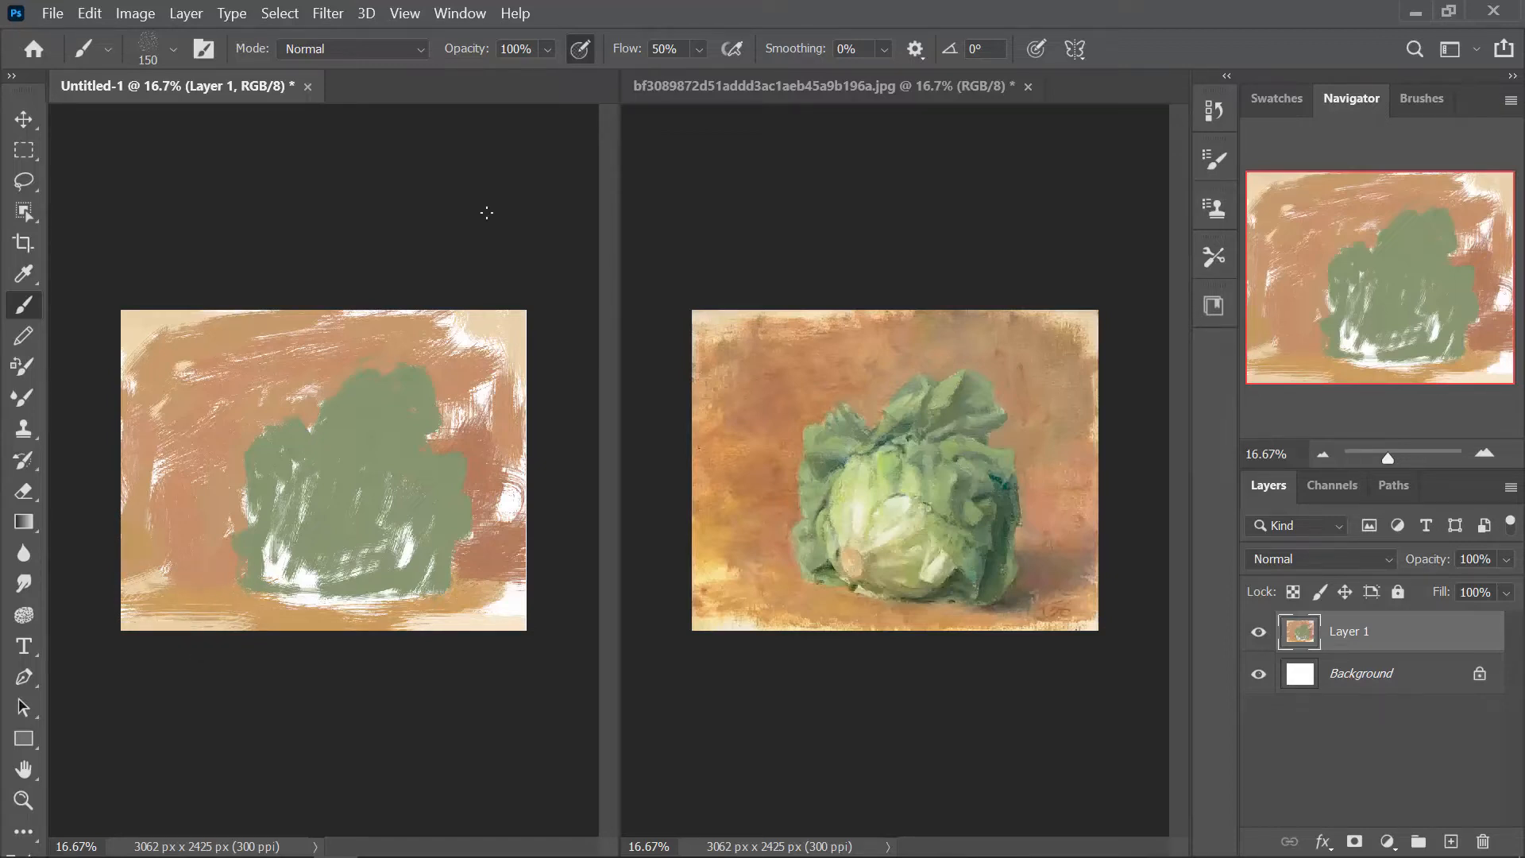
Refine the top-leaf edge with sampled background colour and round out the left leaf in green
left_click(388, 351, "alt")
left_click_drag(385, 355, 371, 363)
left_click(310, 433, "alt")
left_click_drag(293, 421, 280, 426)
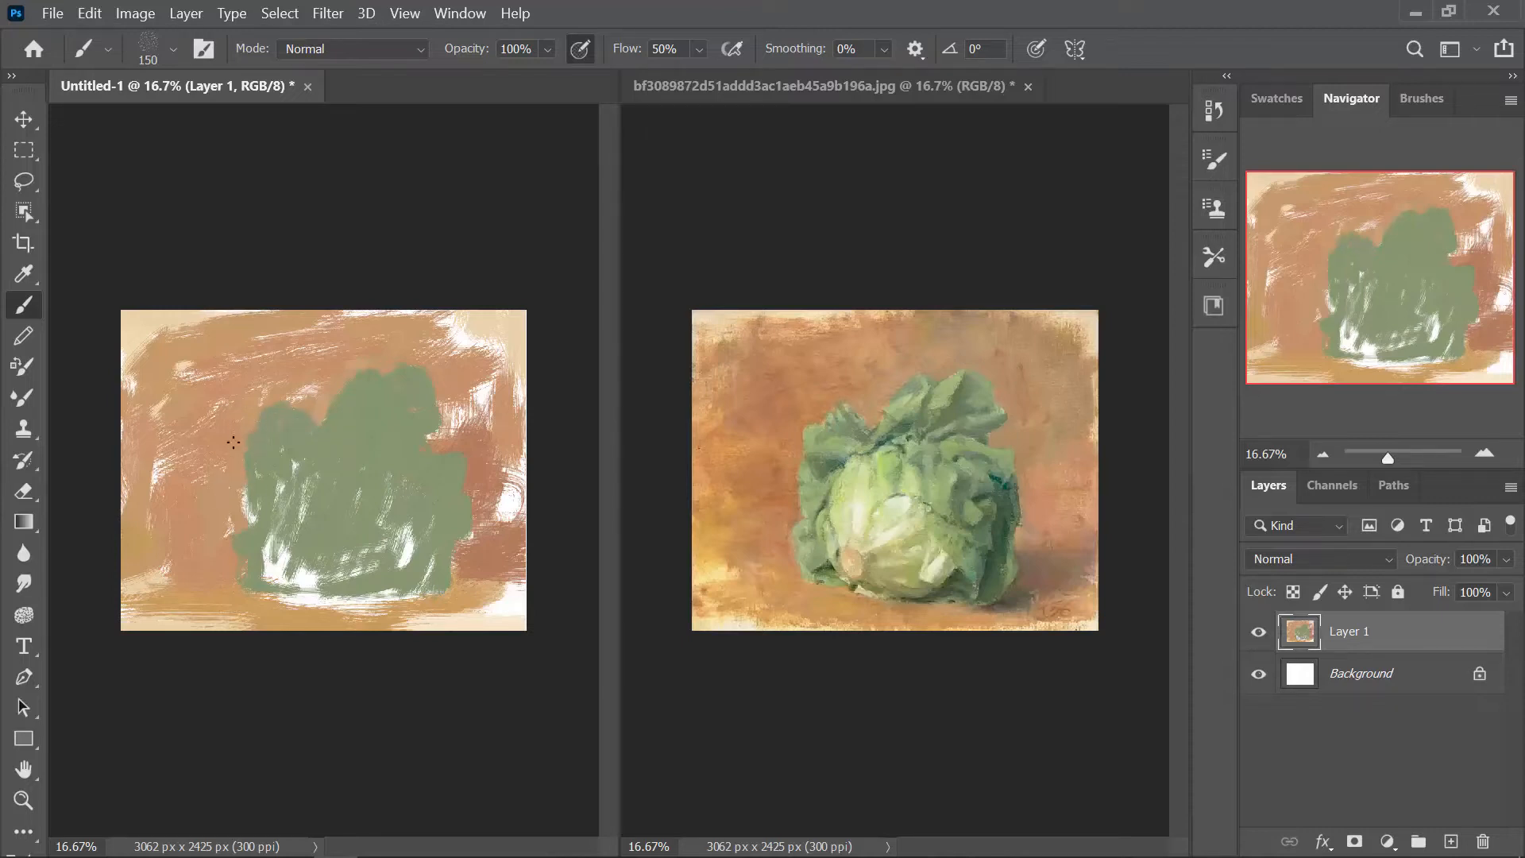
Cover the white streaks in the left and lower parts of the cabbage with sampled grey-green
left_click(262, 462, "alt")
mouse_move(243, 487)
left_mouse_down()
mouse_move(247, 510)
mouse_move(260, 469)
left_mouse_up()
left_click(269, 456, "alt")
mouse_move(261, 524)
left_mouse_down()
mouse_move(274, 556)
mouse_move(294, 508)
mouse_move(326, 572)
mouse_move(260, 535)
mouse_move(334, 561)
left_mouse_up()
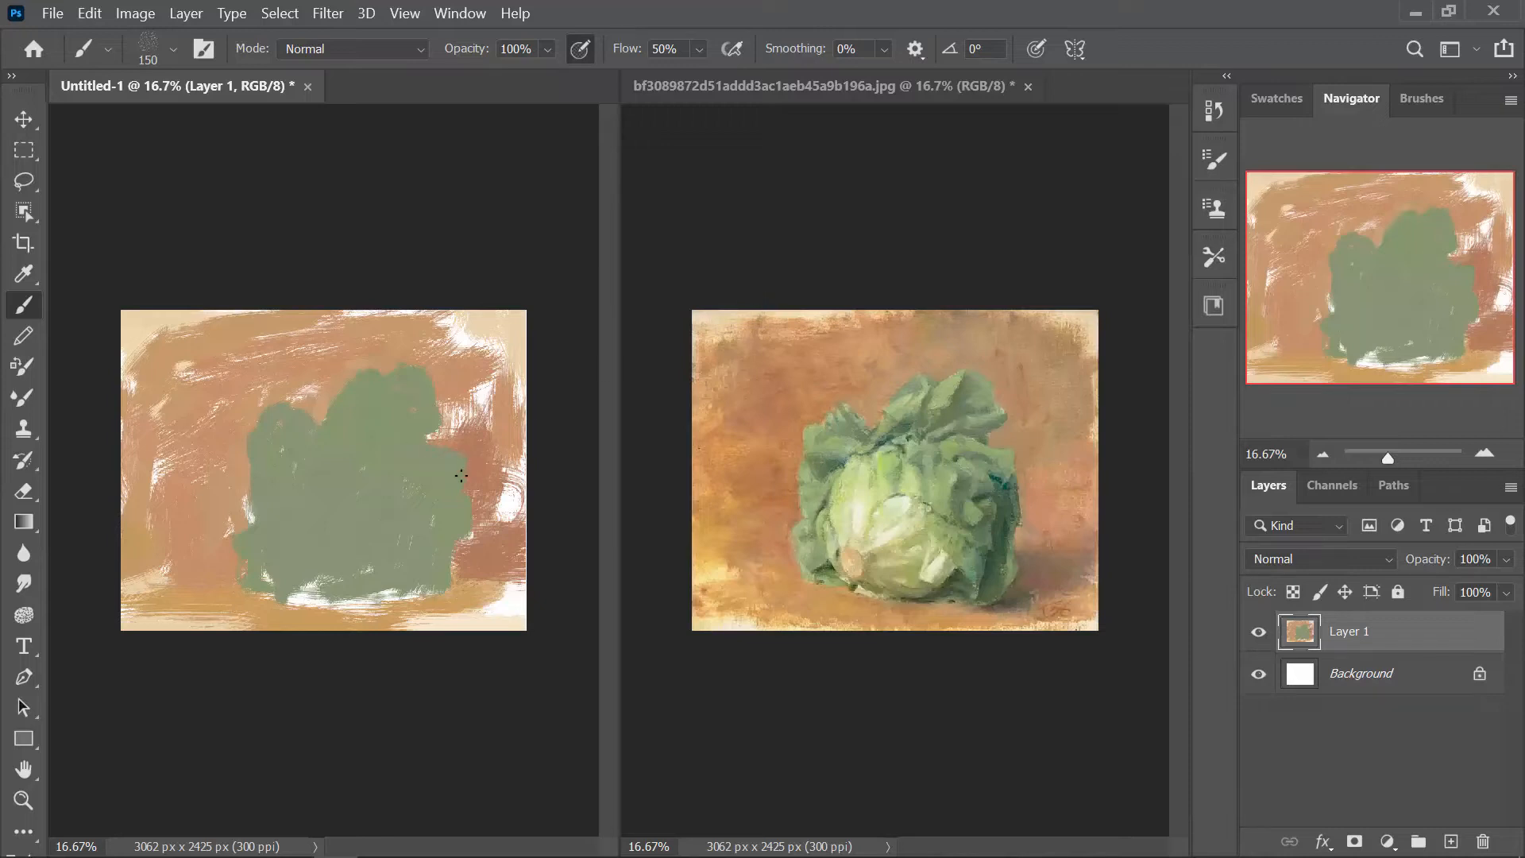
Refine the cabbage's right edge with sampled tones and fill the white gaps along its base in green
left_click(488, 509, "alt")
left_click_drag(461, 560, 474, 518)
left_click(488, 491, "alt")
left_click(473, 488, "alt")
left_click(463, 483, "alt")
mouse_move(431, 590)
left_mouse_down()
mouse_move(314, 601)
mouse_move(310, 586)
left_mouse_up()
Paint lighter green highlights, sampled from the reference, on the upper leaves and down the cabbage's left side
left_click(864, 479, "alt")
left_click(830, 451, "alt")
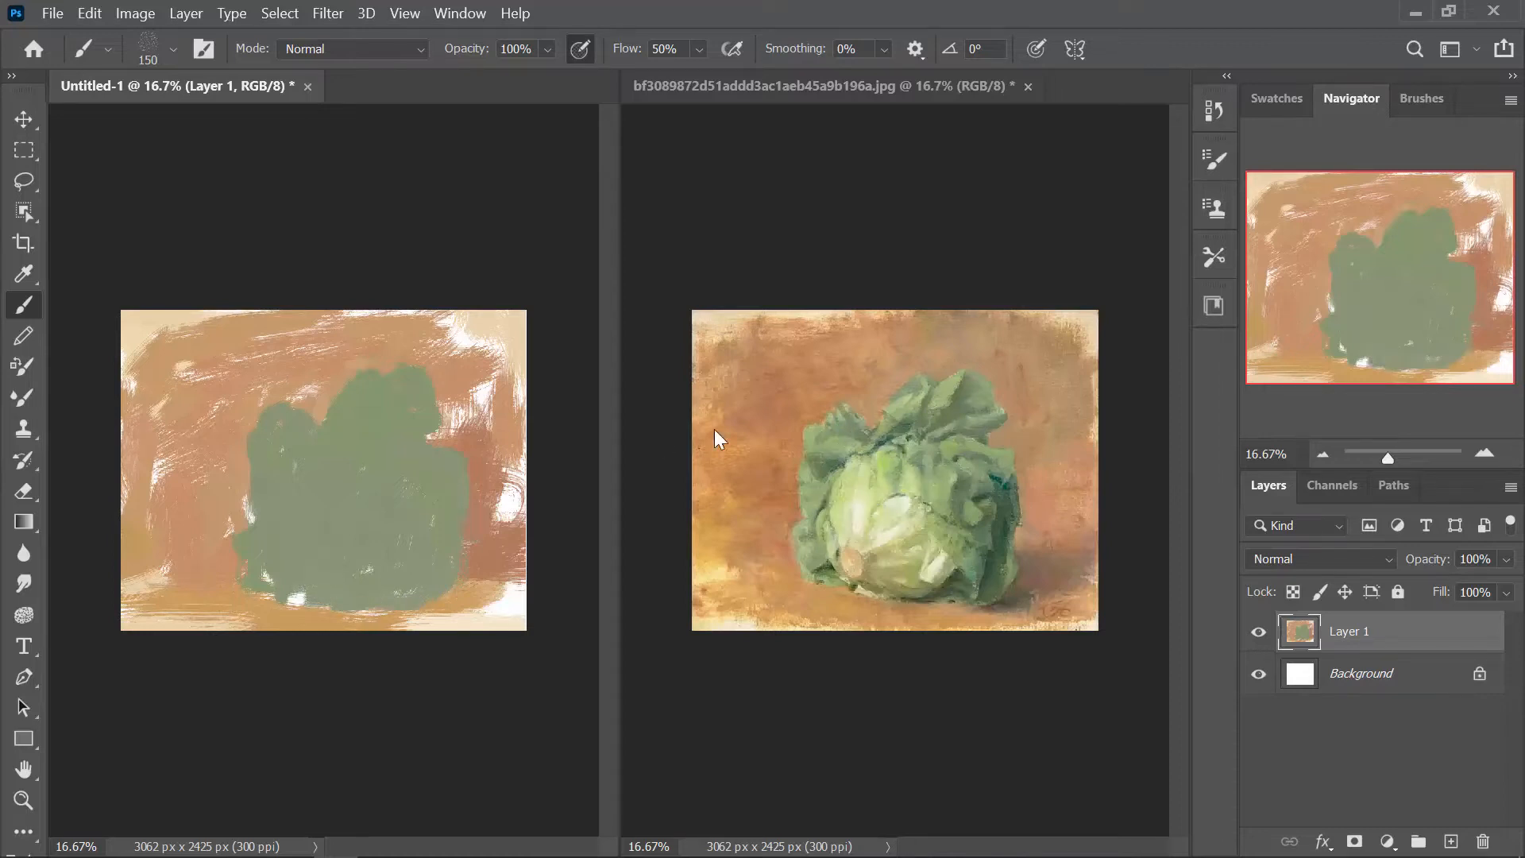
left_click_drag(299, 436, 275, 439)
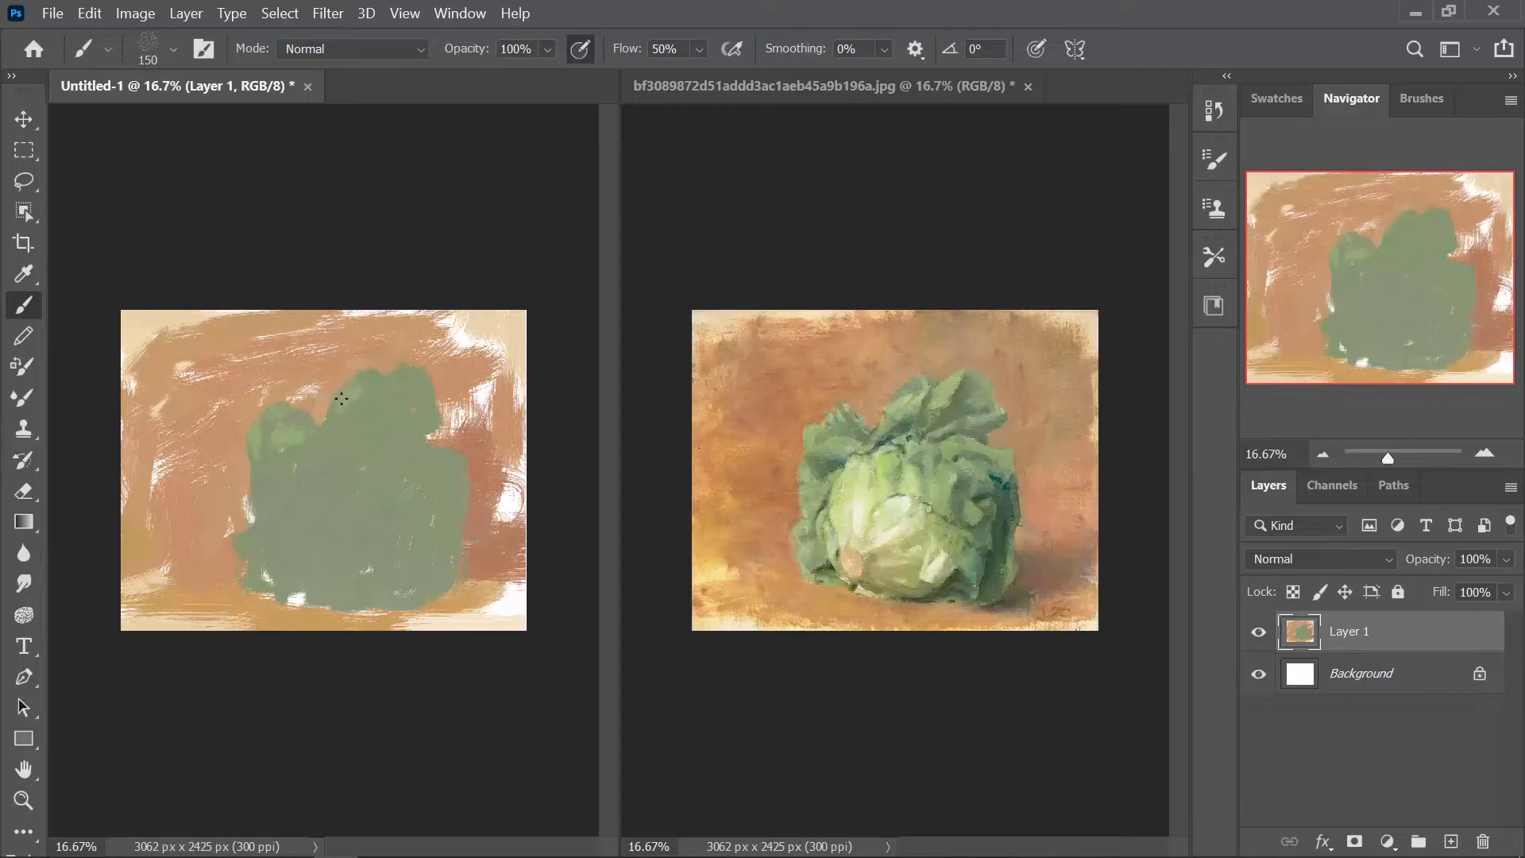
mouse_move(342, 398)
left_mouse_down()
mouse_move(405, 370)
mouse_move(409, 398)
left_mouse_up()
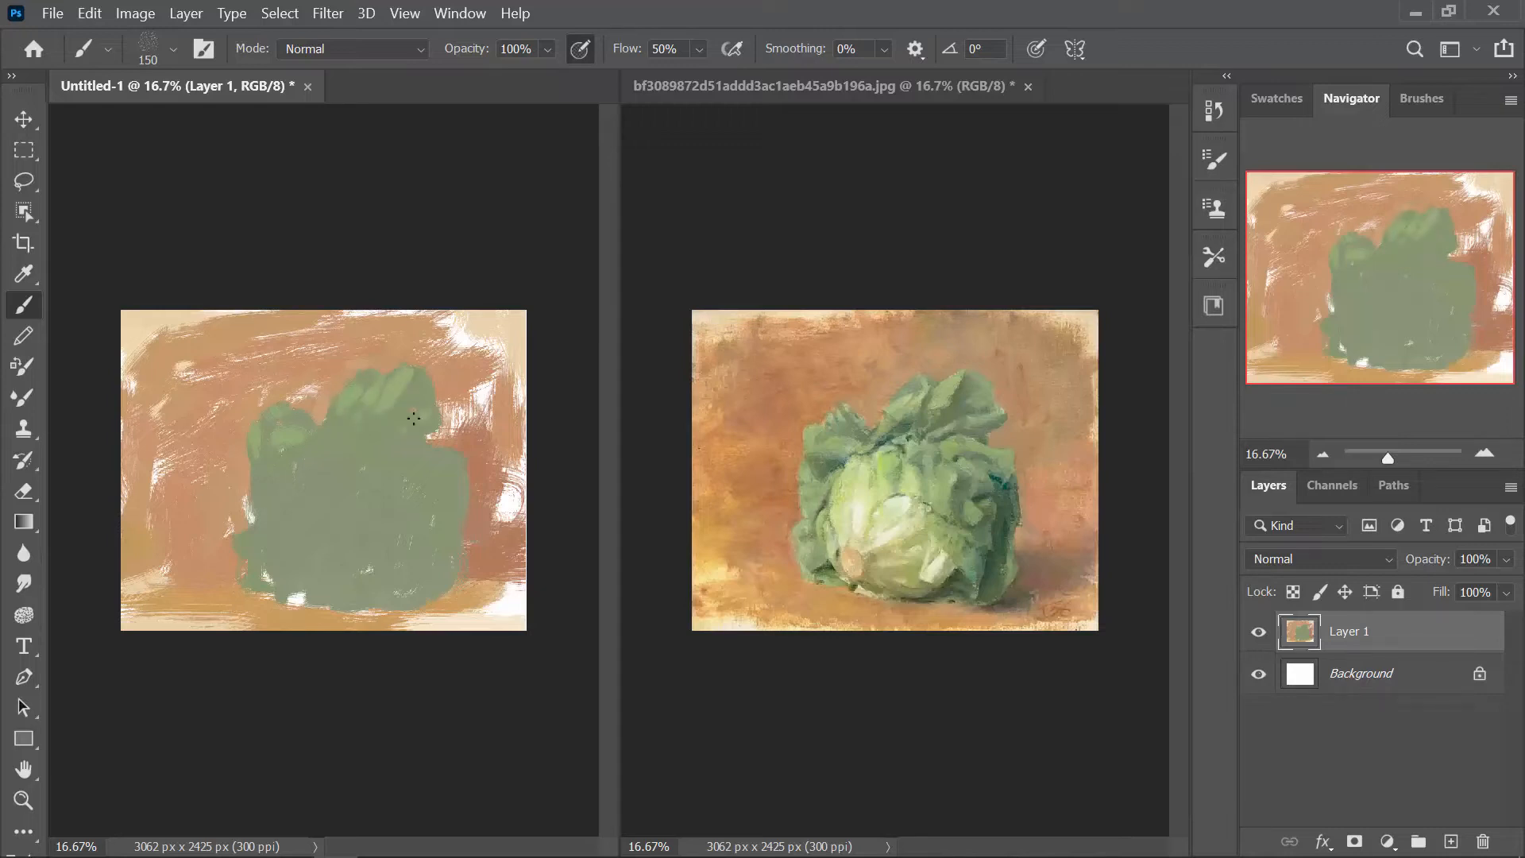
mouse_move(333, 463)
left_mouse_down()
mouse_move(331, 483)
mouse_move(265, 492)
left_mouse_up()
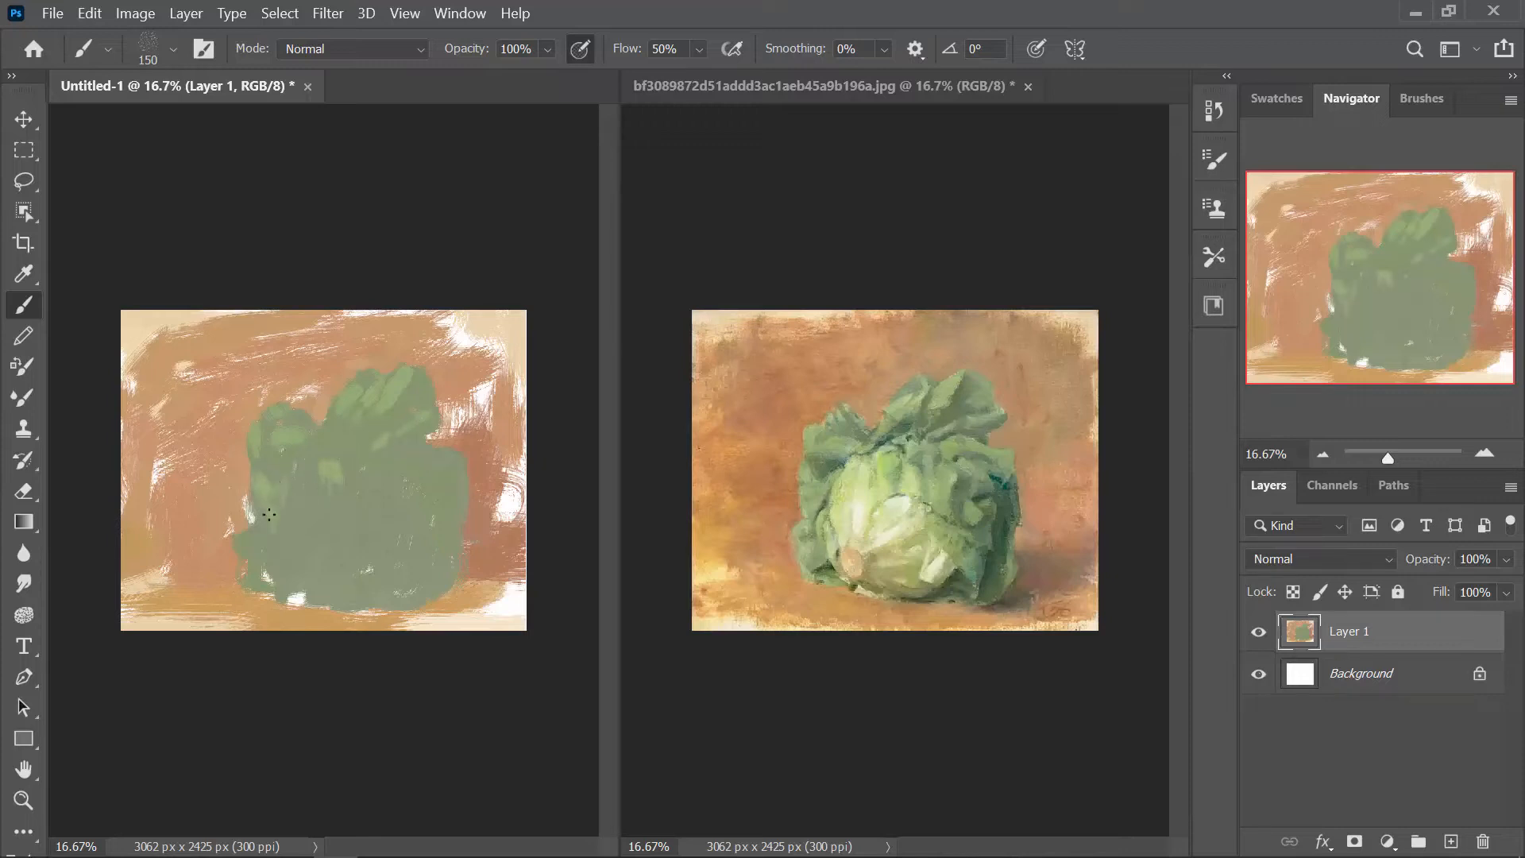
left_click(265, 579)
Show the colour swatches and paint pale green highlights, sampled from the reference, on the front and left of the cabbage head
left_click(1419, 99)
left_click(1285, 108)
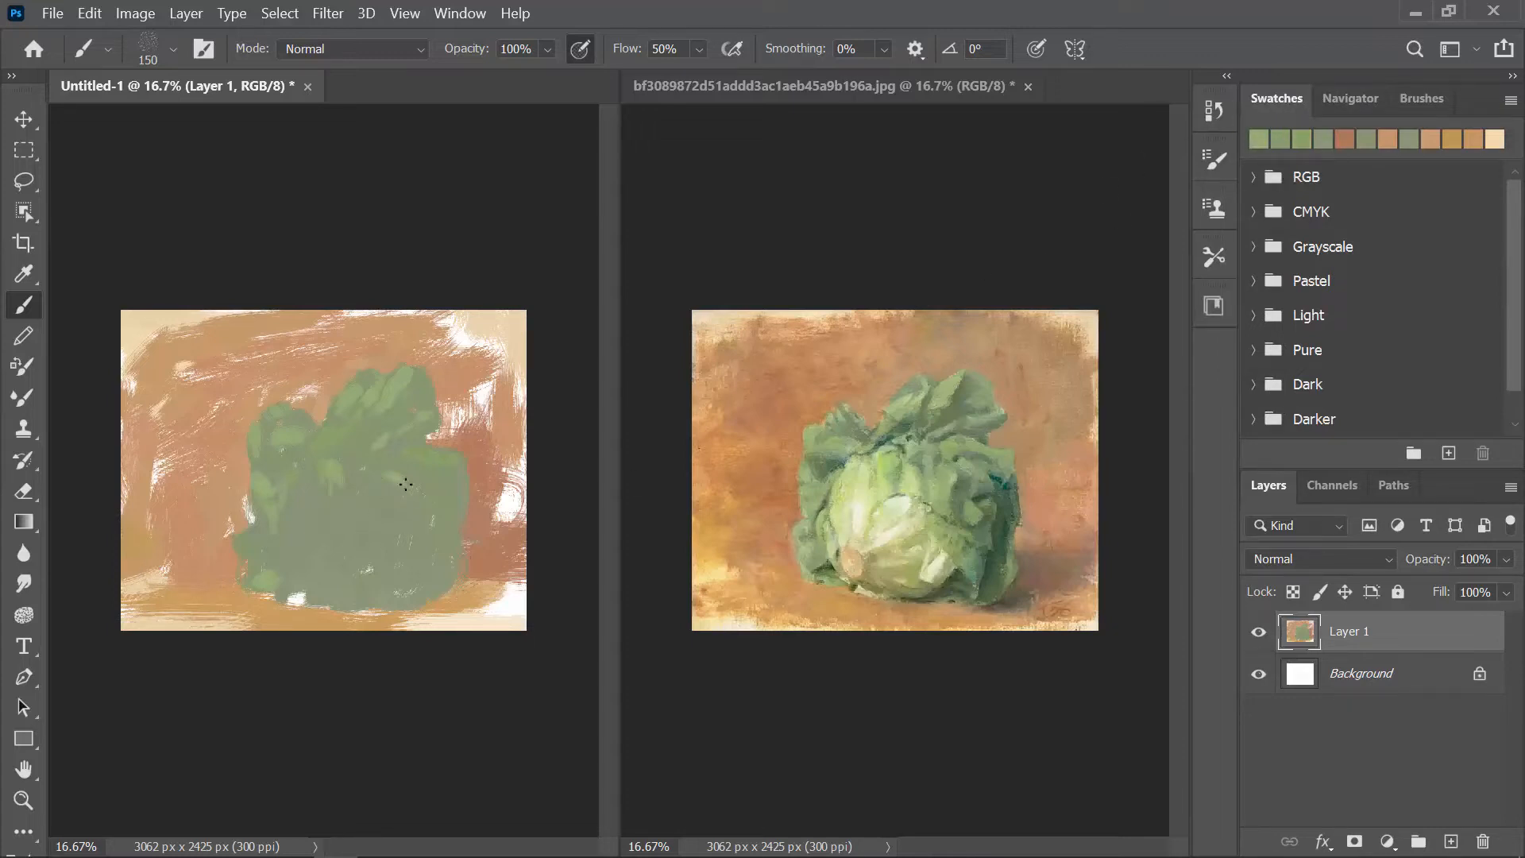
left_click(903, 504, "alt")
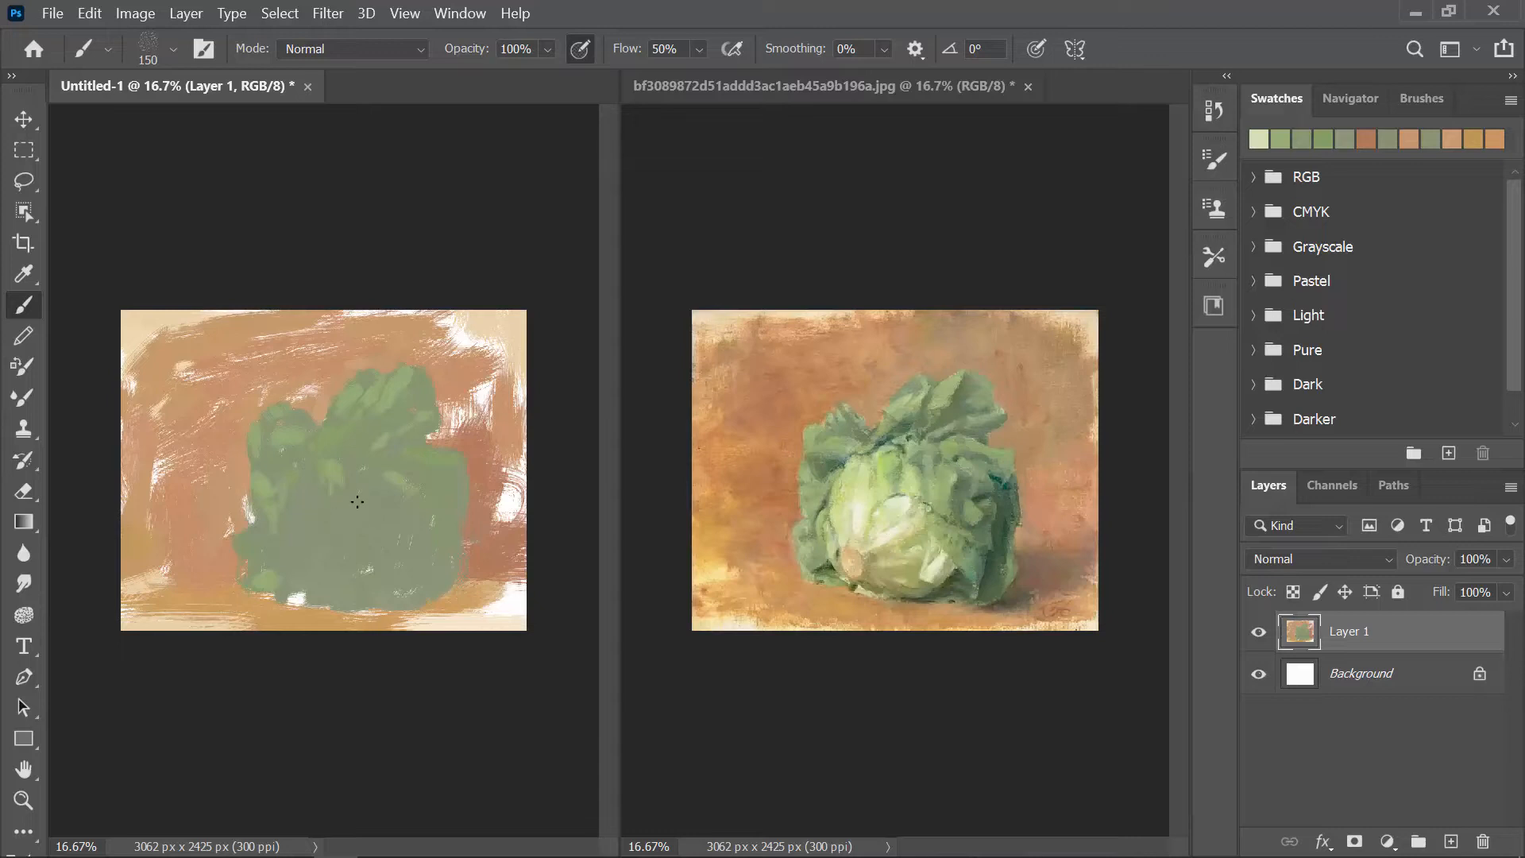
mouse_move(357, 501)
left_mouse_down()
mouse_move(370, 515)
mouse_move(315, 556)
mouse_move(314, 502)
mouse_move(290, 514)
left_mouse_up()
left_click(862, 501, "alt")
left_click_drag(285, 566, 259, 545)
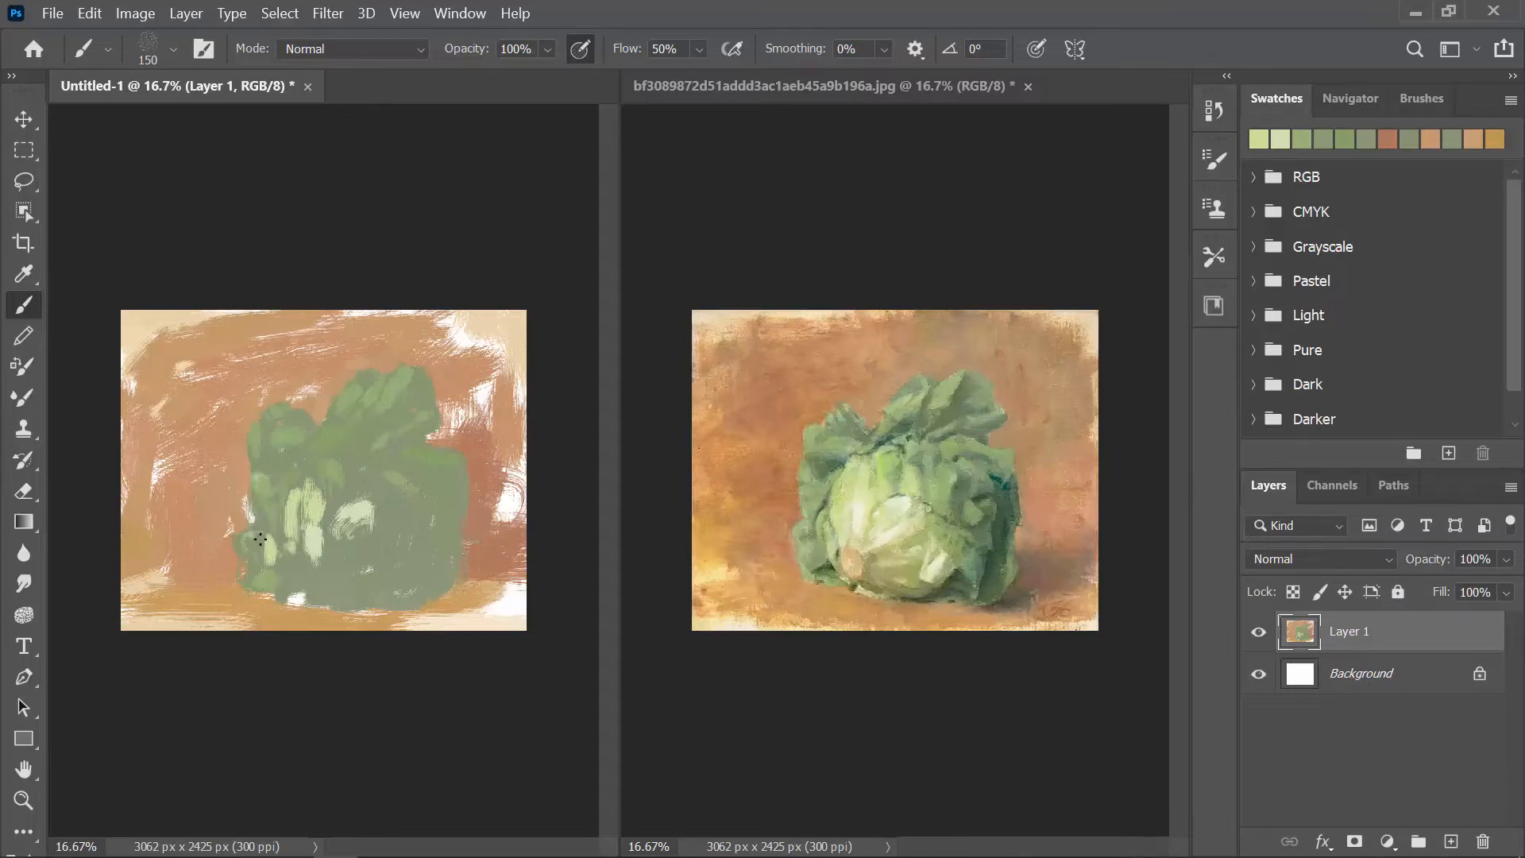
Add light green accents to the left outer leaves and sample tones around the top leaf for its edge
mouse_move(254, 473)
left_mouse_down()
mouse_move(264, 482)
mouse_move(274, 436)
mouse_move(293, 430)
mouse_move(280, 433)
left_mouse_up()
left_click(299, 431, "alt")
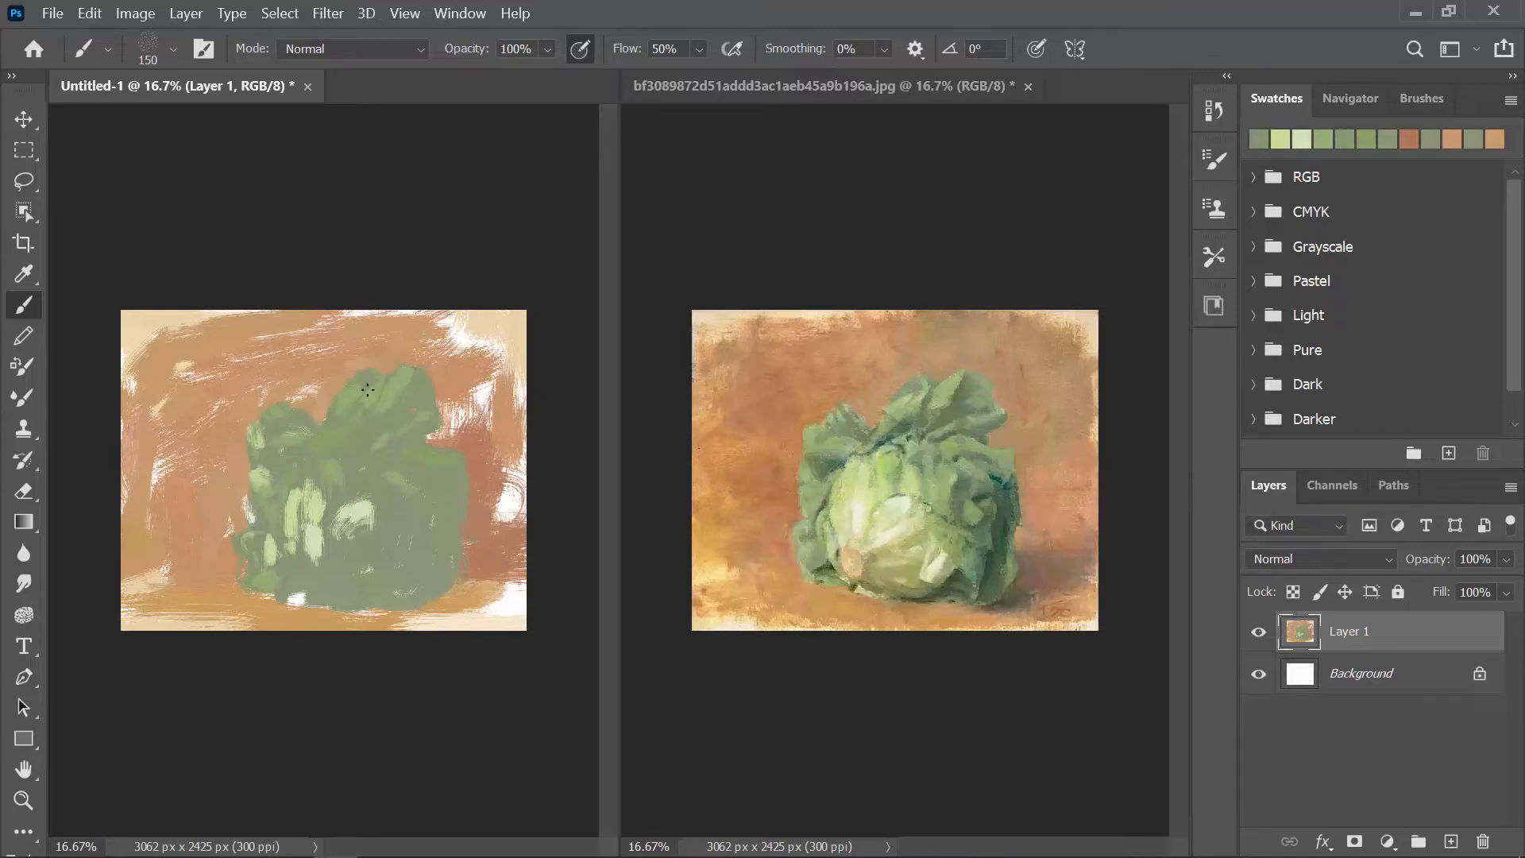
left_click(337, 407, "alt")
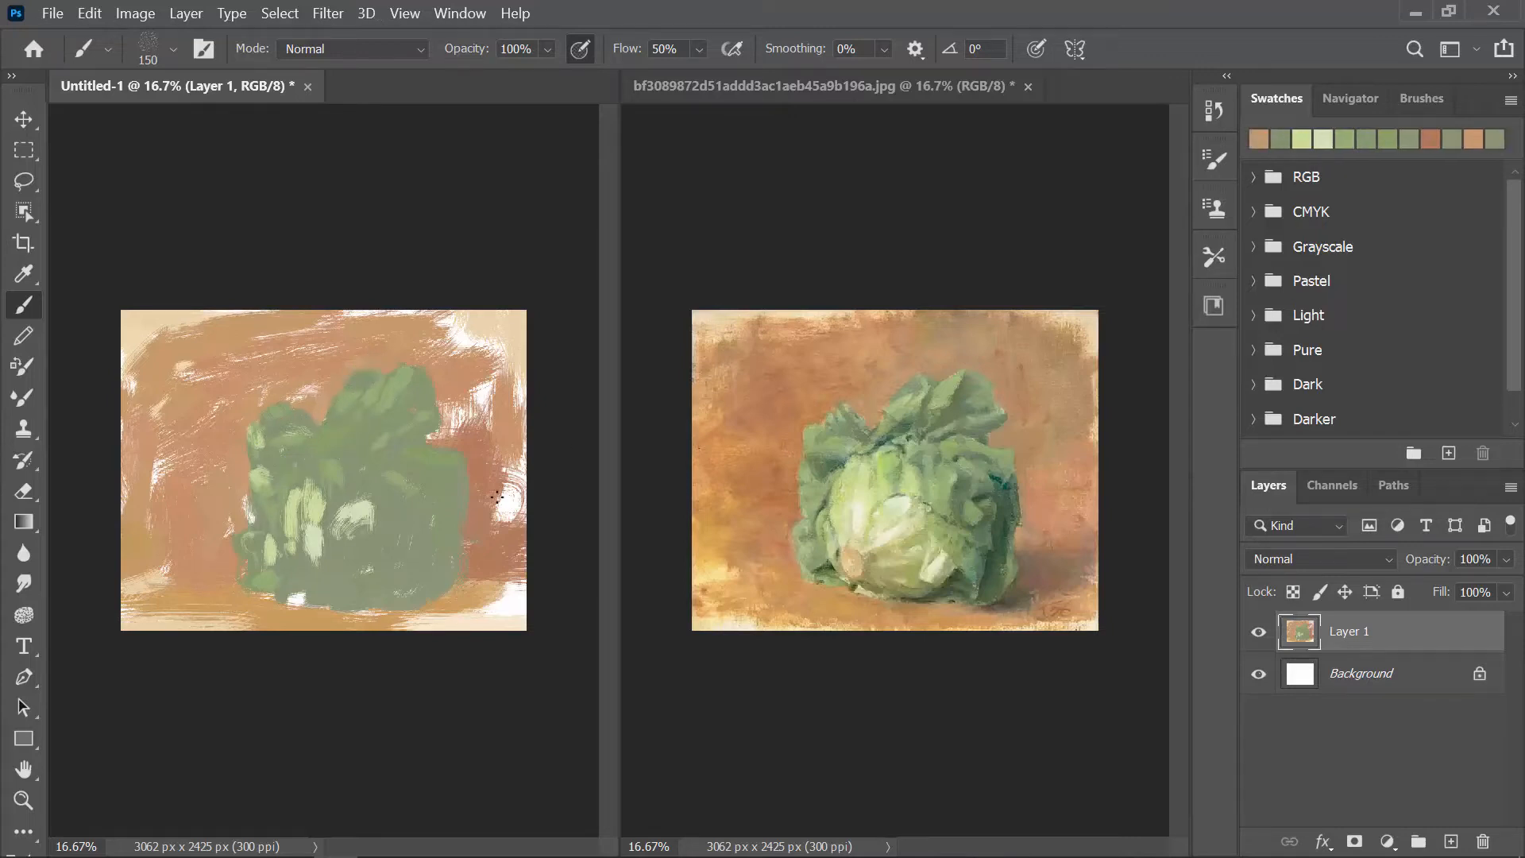
Extend the pale highlights down the front of the cabbage and paint its tan stem end, sampling tones from the painting and reference
left_click(374, 487, "alt")
left_click_drag(362, 527, 340, 551)
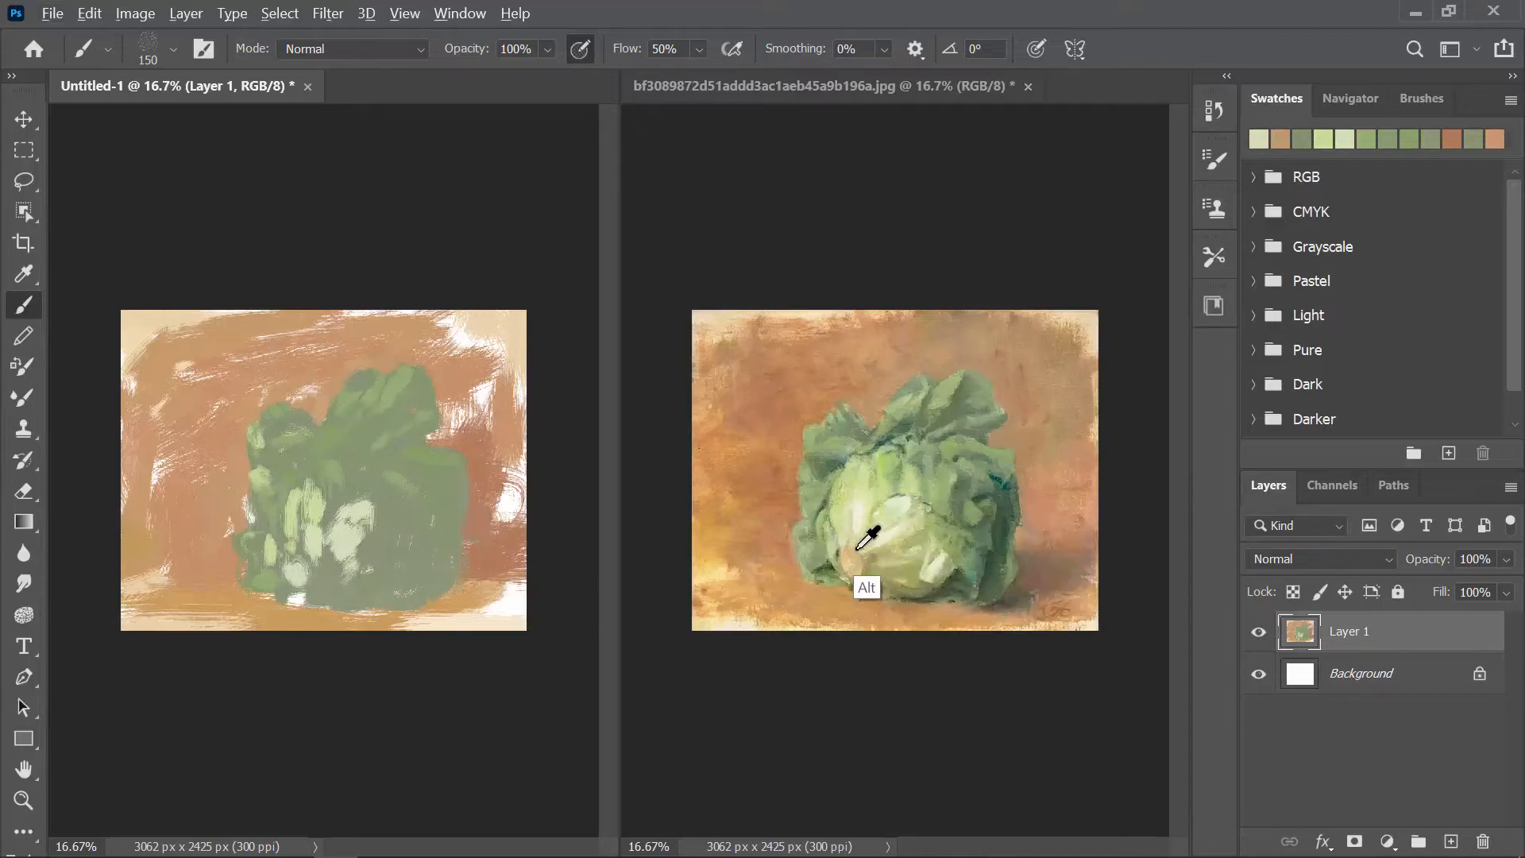
left_click(853, 595, "alt")
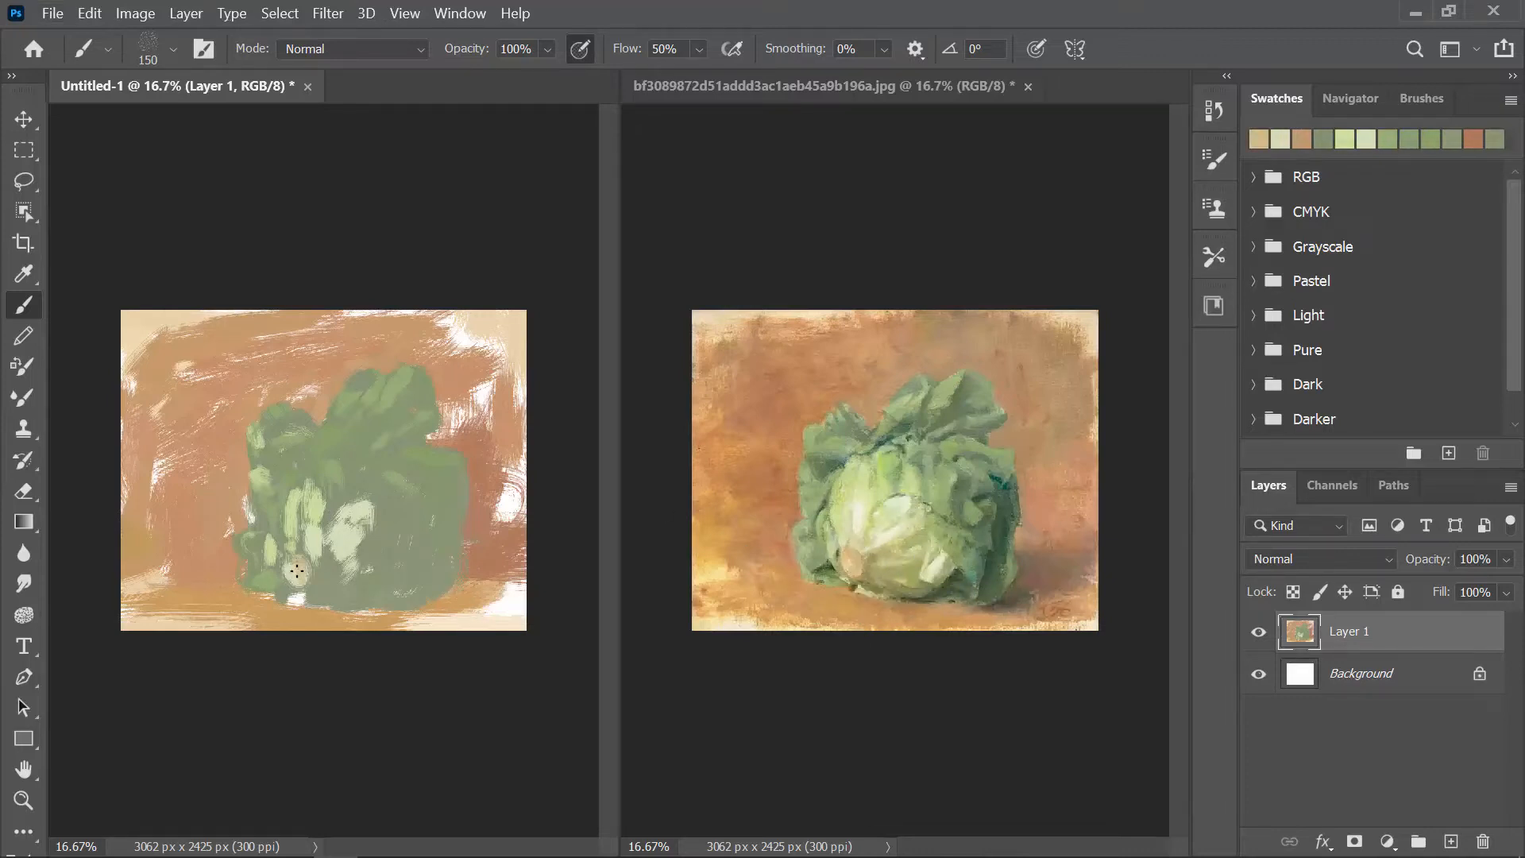
left_click_drag(297, 571, 304, 568)
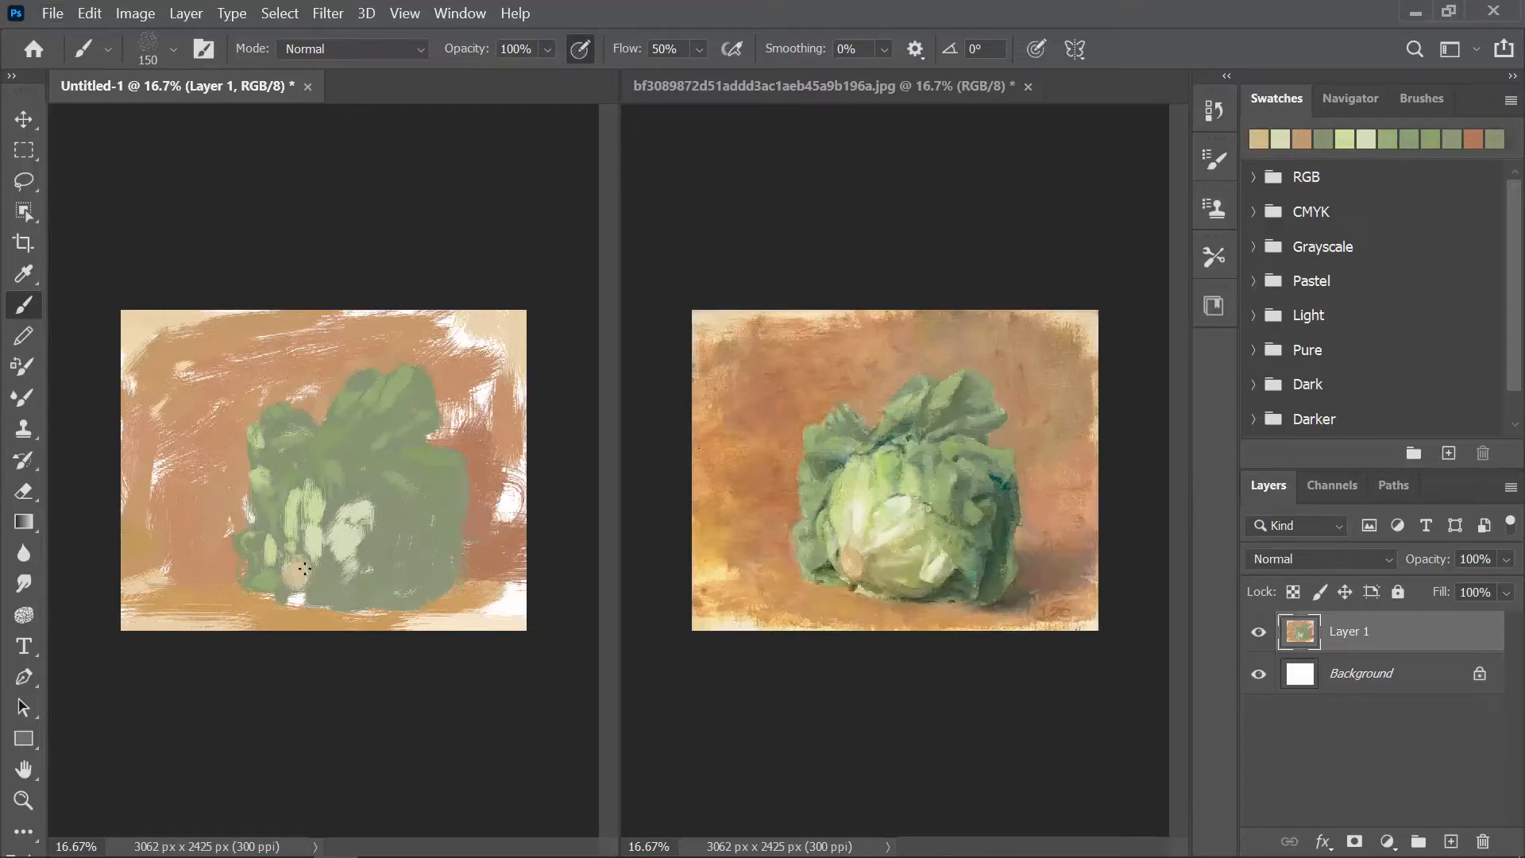
left_click(877, 573, "alt")
left_click_drag(280, 595, 321, 592)
Paint mid-green across the upper head and darker green shadows in the upper and left leaves, sampled from the reference
left_click(926, 532, "alt")
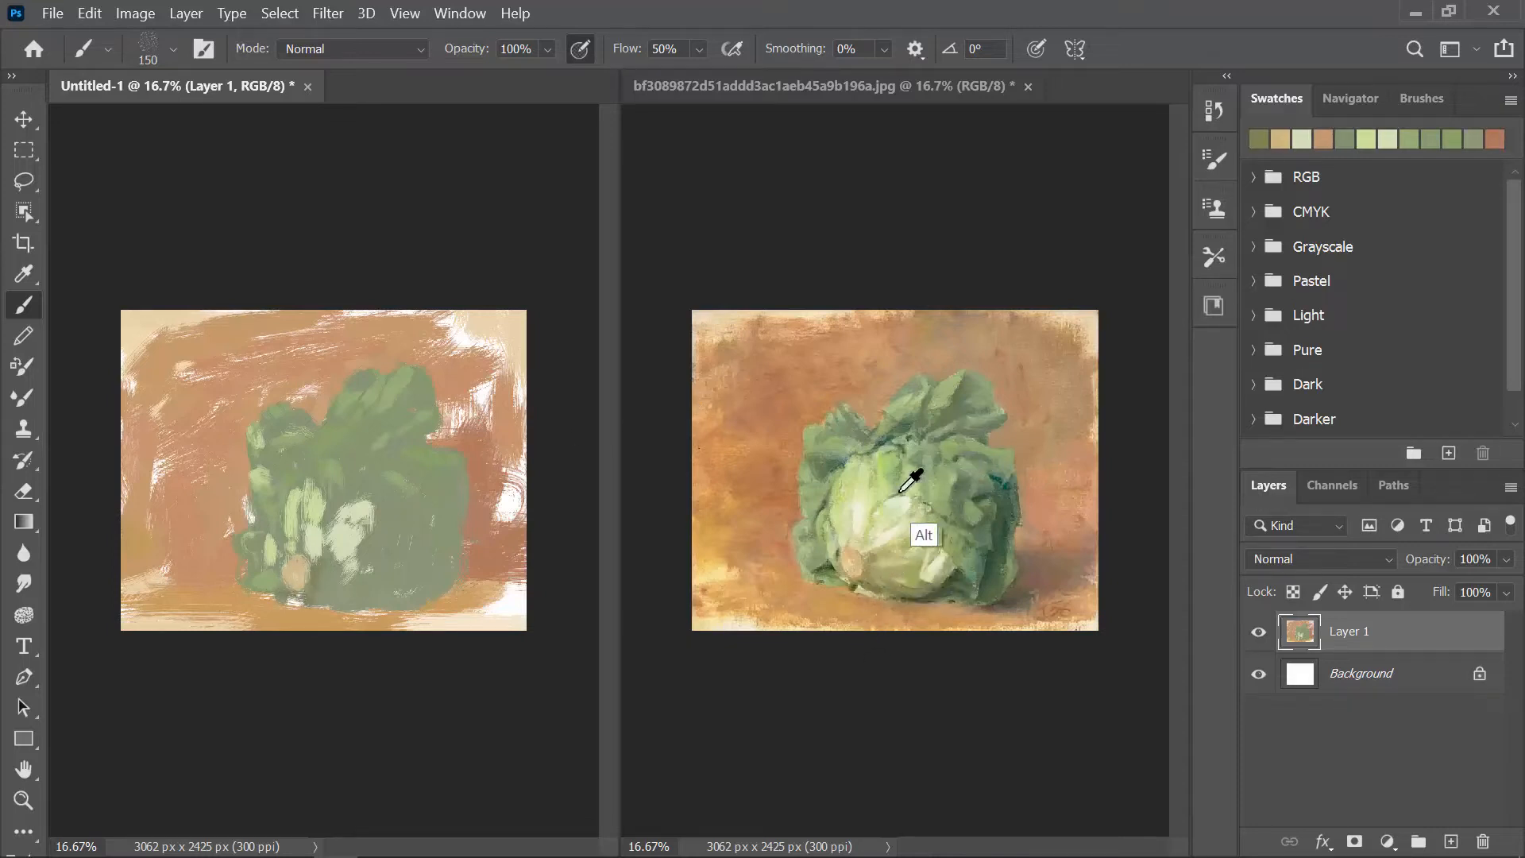
mouse_move(383, 490)
left_mouse_down()
mouse_move(366, 478)
mouse_move(371, 495)
mouse_move(354, 497)
left_mouse_up()
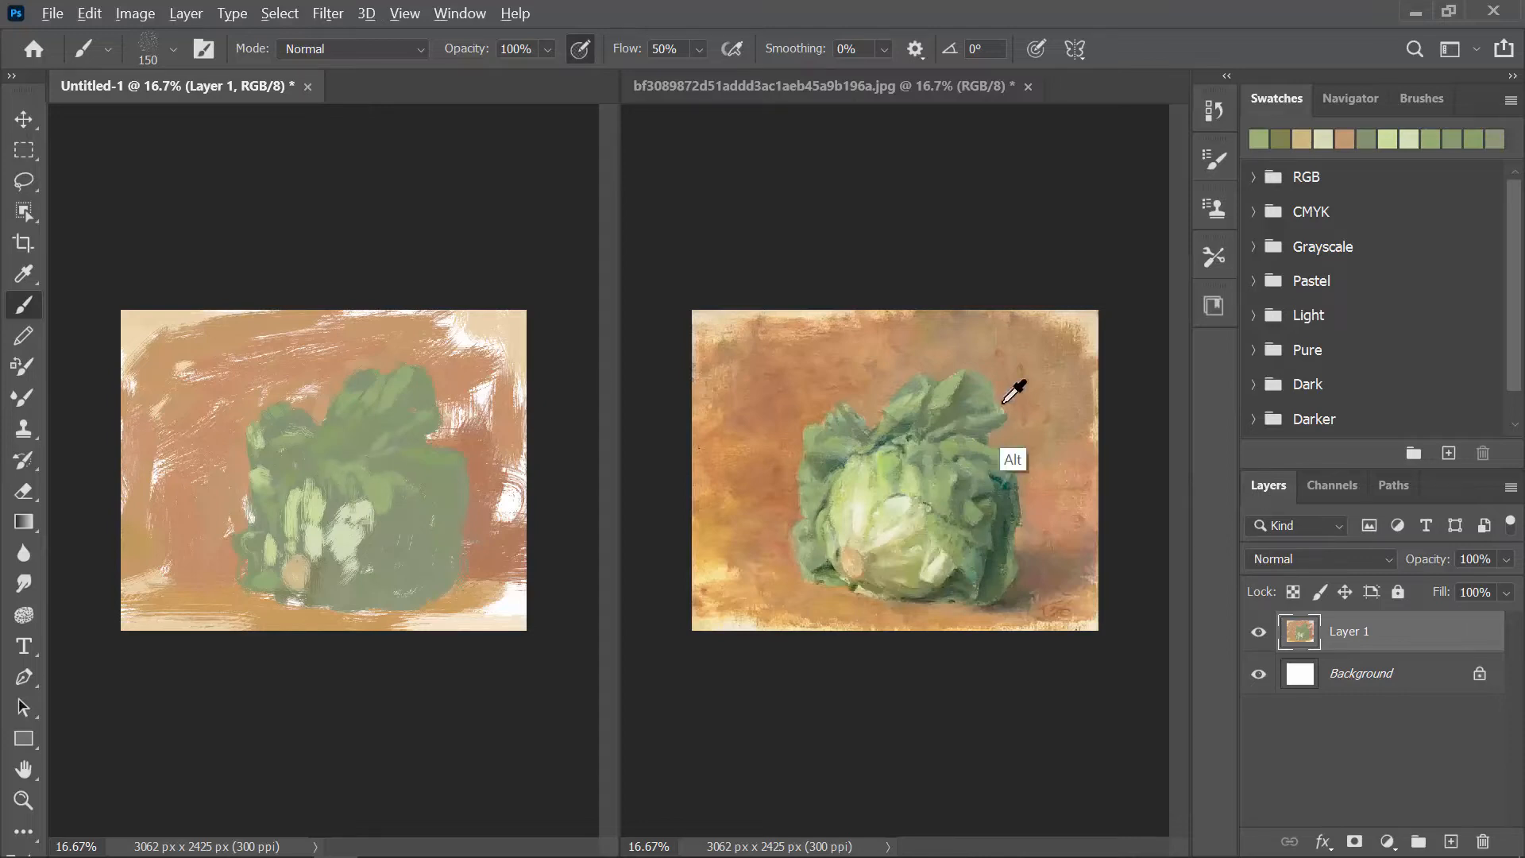
left_click(970, 455, "alt")
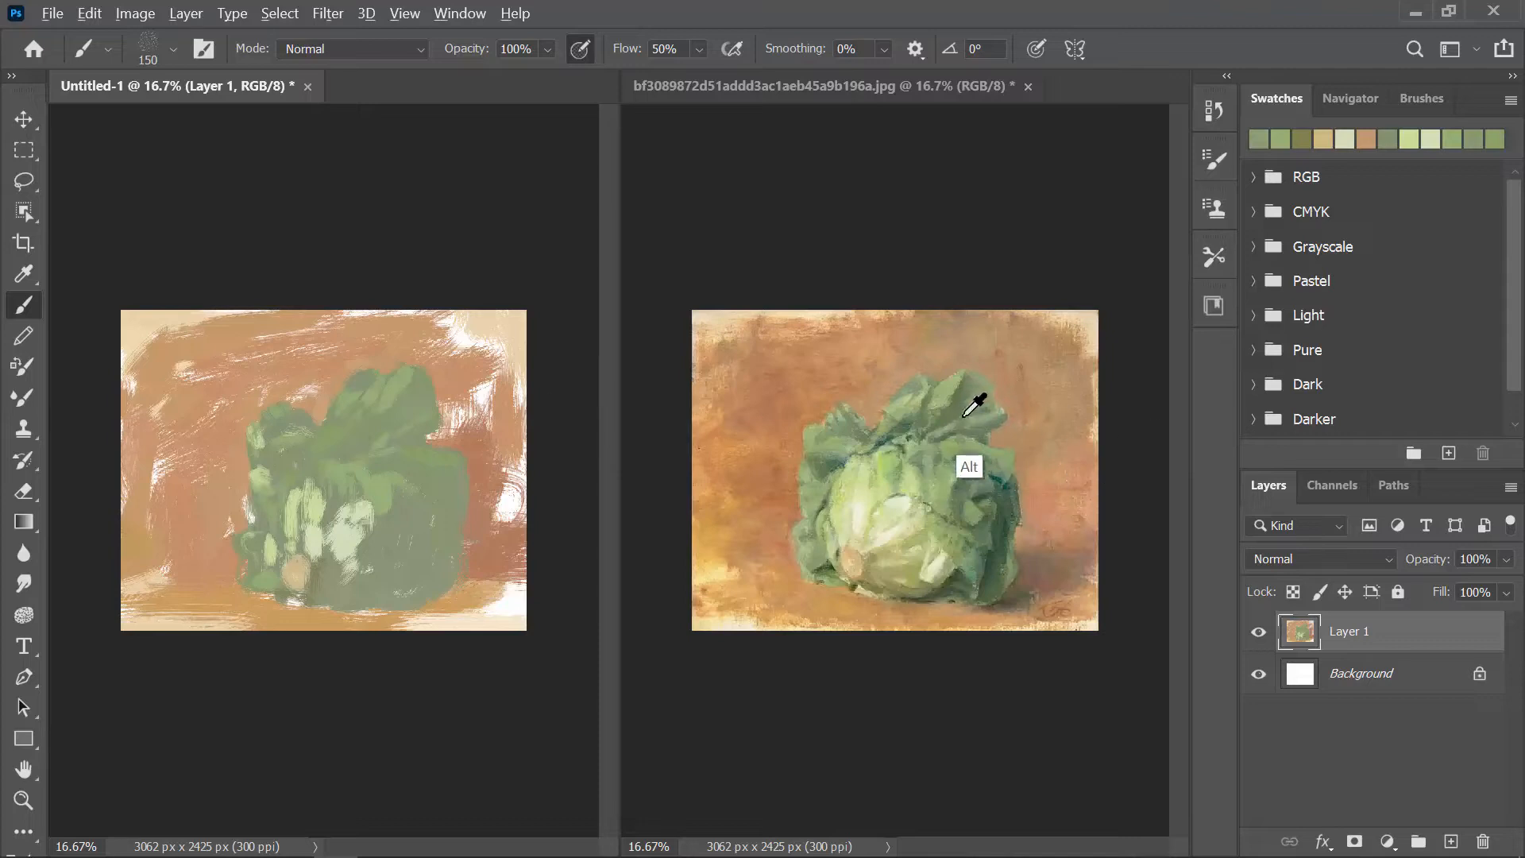
left_click(961, 457, "alt")
mouse_move(415, 382)
left_mouse_down()
mouse_move(378, 433)
mouse_move(389, 415)
mouse_move(329, 449)
mouse_move(373, 390)
mouse_move(370, 418)
mouse_move(356, 422)
mouse_move(372, 360)
mouse_move(376, 397)
mouse_move(294, 455)
left_mouse_up()
left_click_drag(286, 508, 269, 542)
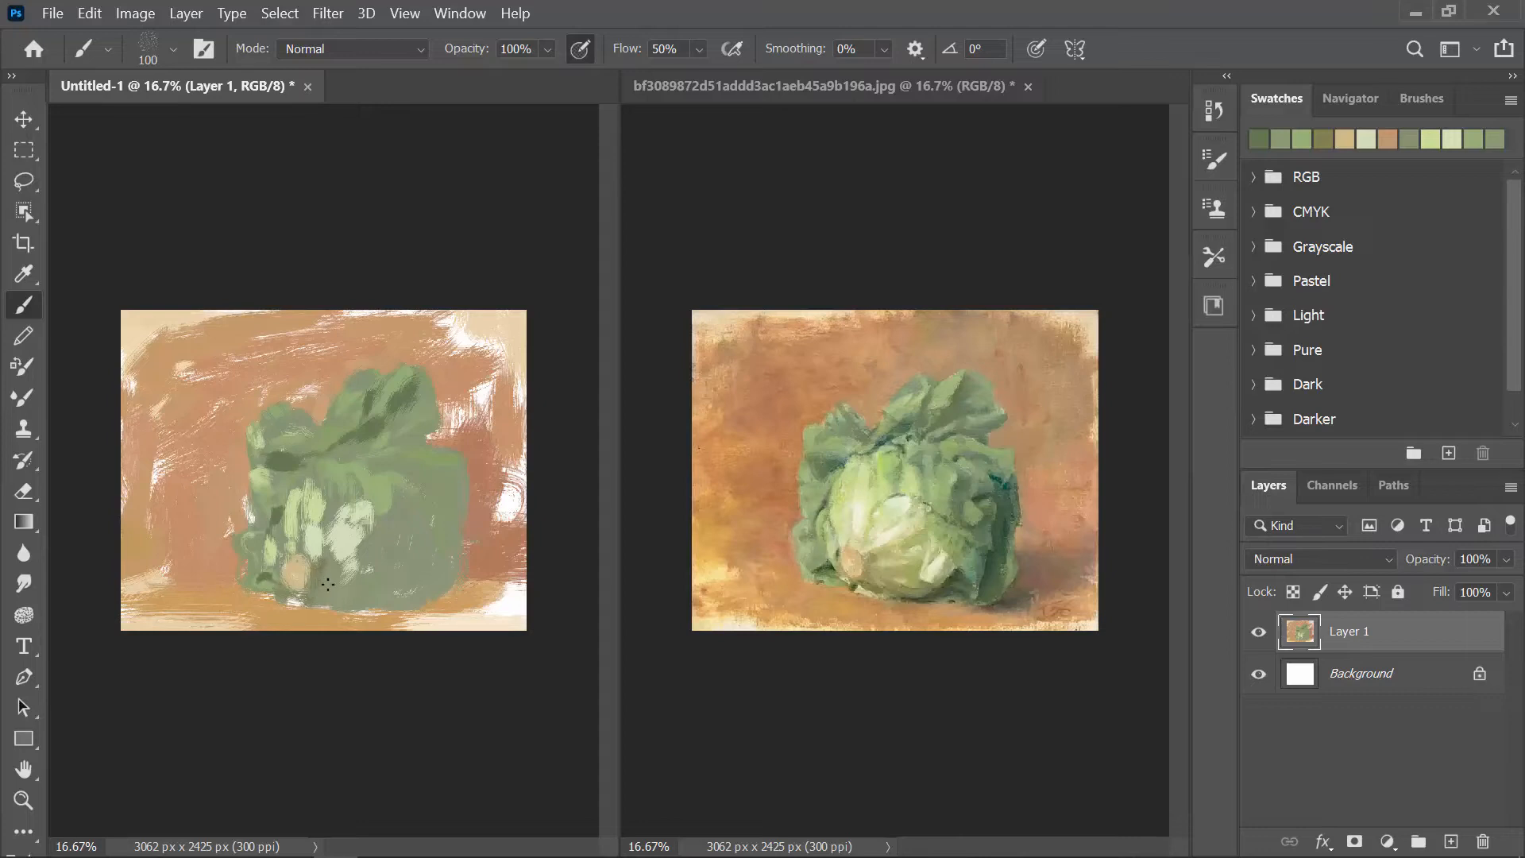
Paint dark green shadows along the cabbage's lower right base and up its right side with a 100 px brush
mouse_move(372, 589)
left_mouse_down()
mouse_move(408, 553)
mouse_move(411, 575)
left_mouse_up()
left_click_drag(384, 593, 366, 601)
mouse_move(434, 561)
left_mouse_down()
mouse_move(423, 594)
mouse_move(459, 473)
mouse_move(449, 511)
left_mouse_up()
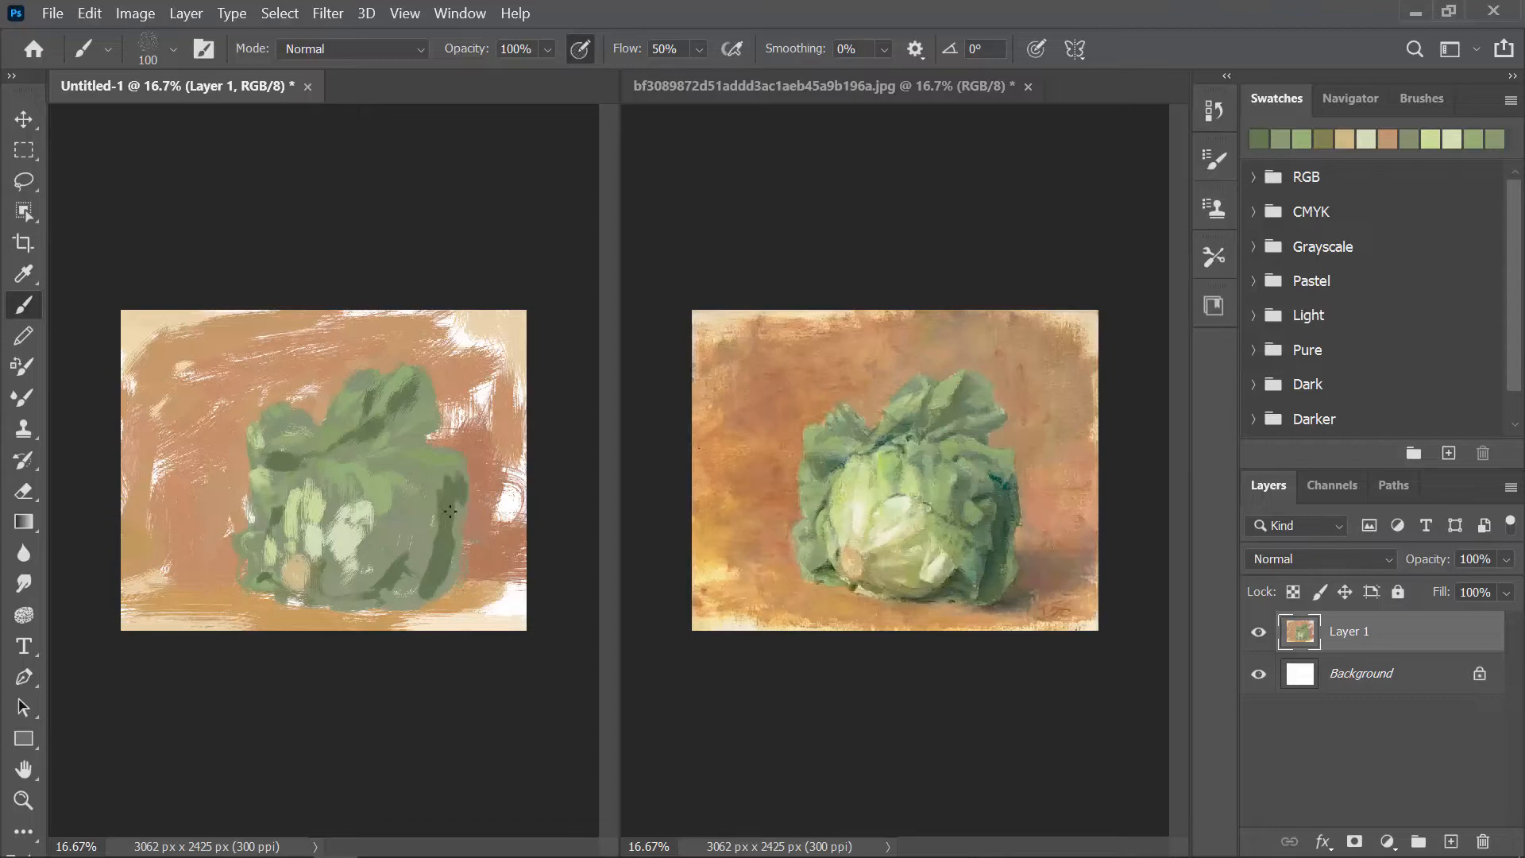
Add bright yellow-green strokes, sampled from the reference, to the upper and left parts of the cabbage head
left_click(890, 470, "alt")
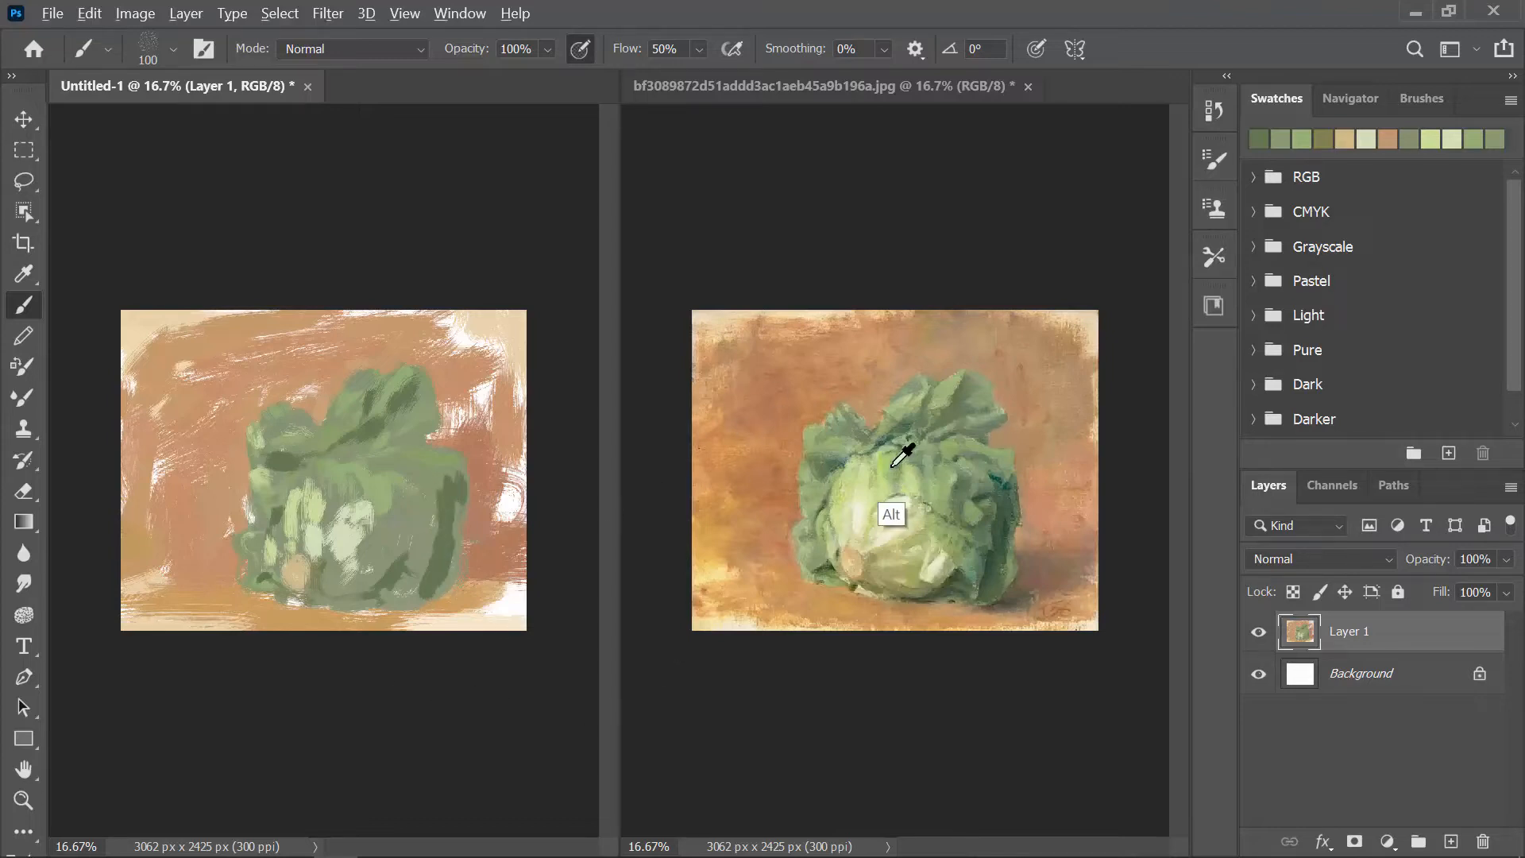
left_click(333, 477)
mouse_move(326, 469)
left_mouse_down()
mouse_move(324, 493)
mouse_move(296, 498)
mouse_move(271, 543)
mouse_move(277, 566)
left_mouse_up()
Paint pale green leaf veins and edges across the right half and along the base, using a tone sampled from the reference
left_click(830, 549, "alt")
mouse_move(375, 518)
left_mouse_down()
mouse_move(358, 544)
mouse_move(442, 520)
left_mouse_up()
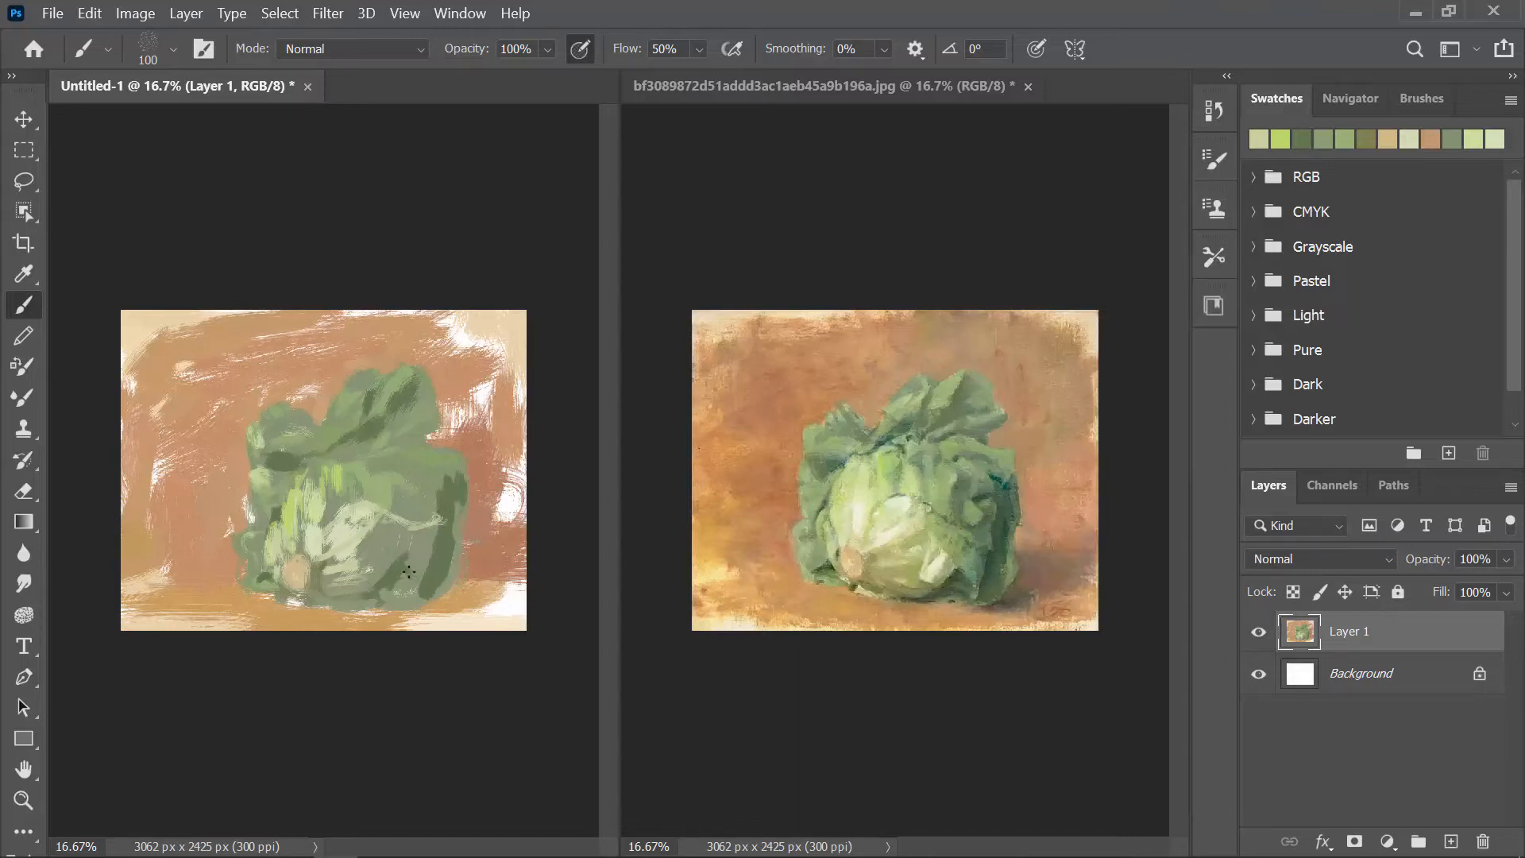
left_click_drag(322, 600, 362, 600)
mouse_move(410, 556)
left_mouse_down()
mouse_move(382, 595)
mouse_move(423, 576)
left_mouse_up()
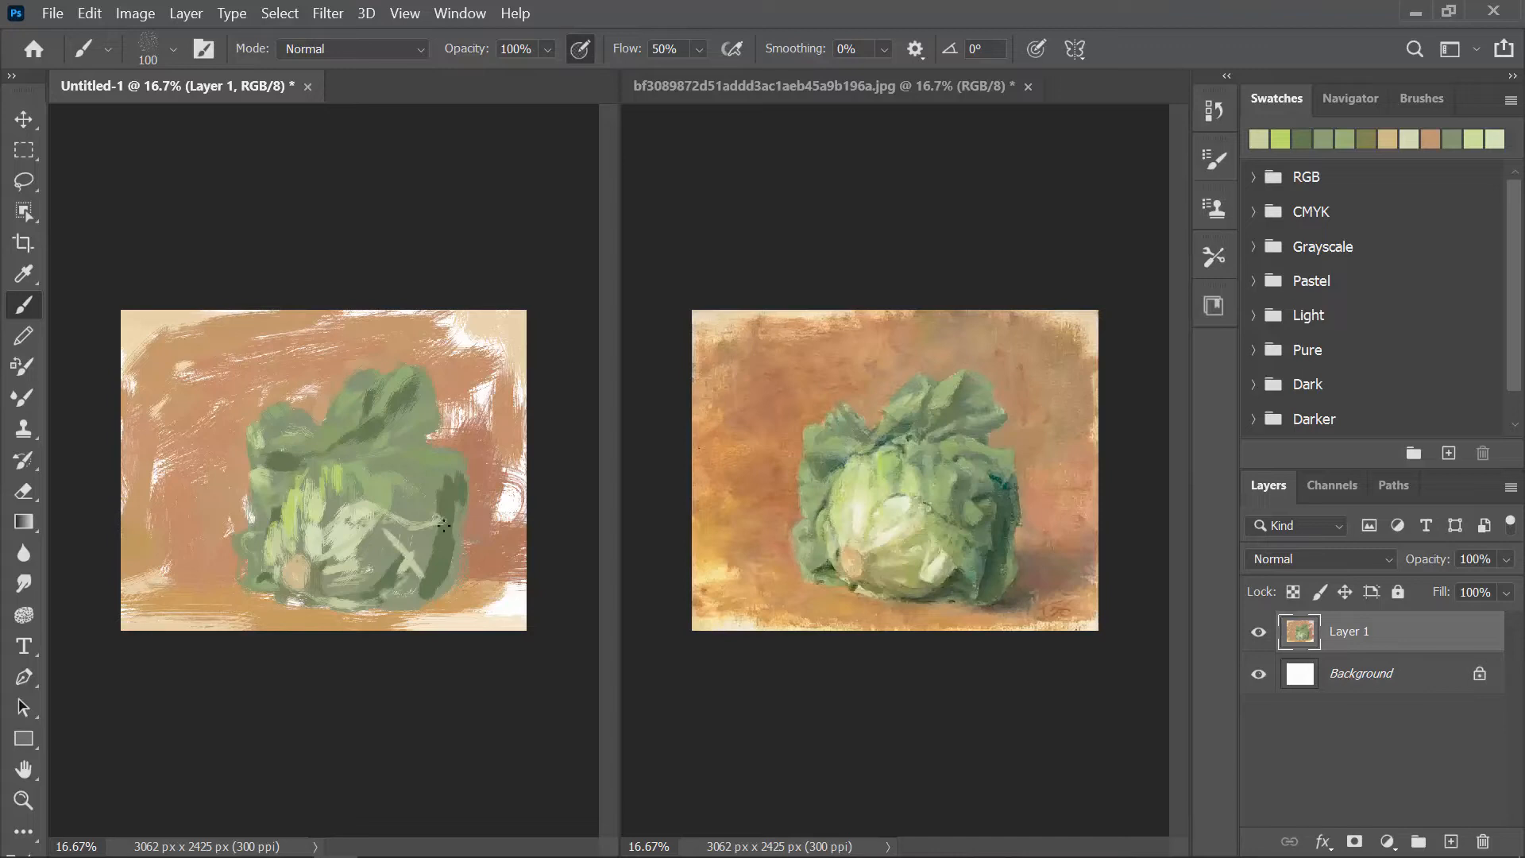
left_click_drag(438, 524, 428, 575)
left_click_drag(387, 463, 464, 459)
Reuse the recent yellow-green on the head, then blend its front with sampled greens and a 300 px brush
left_click(1281, 139)
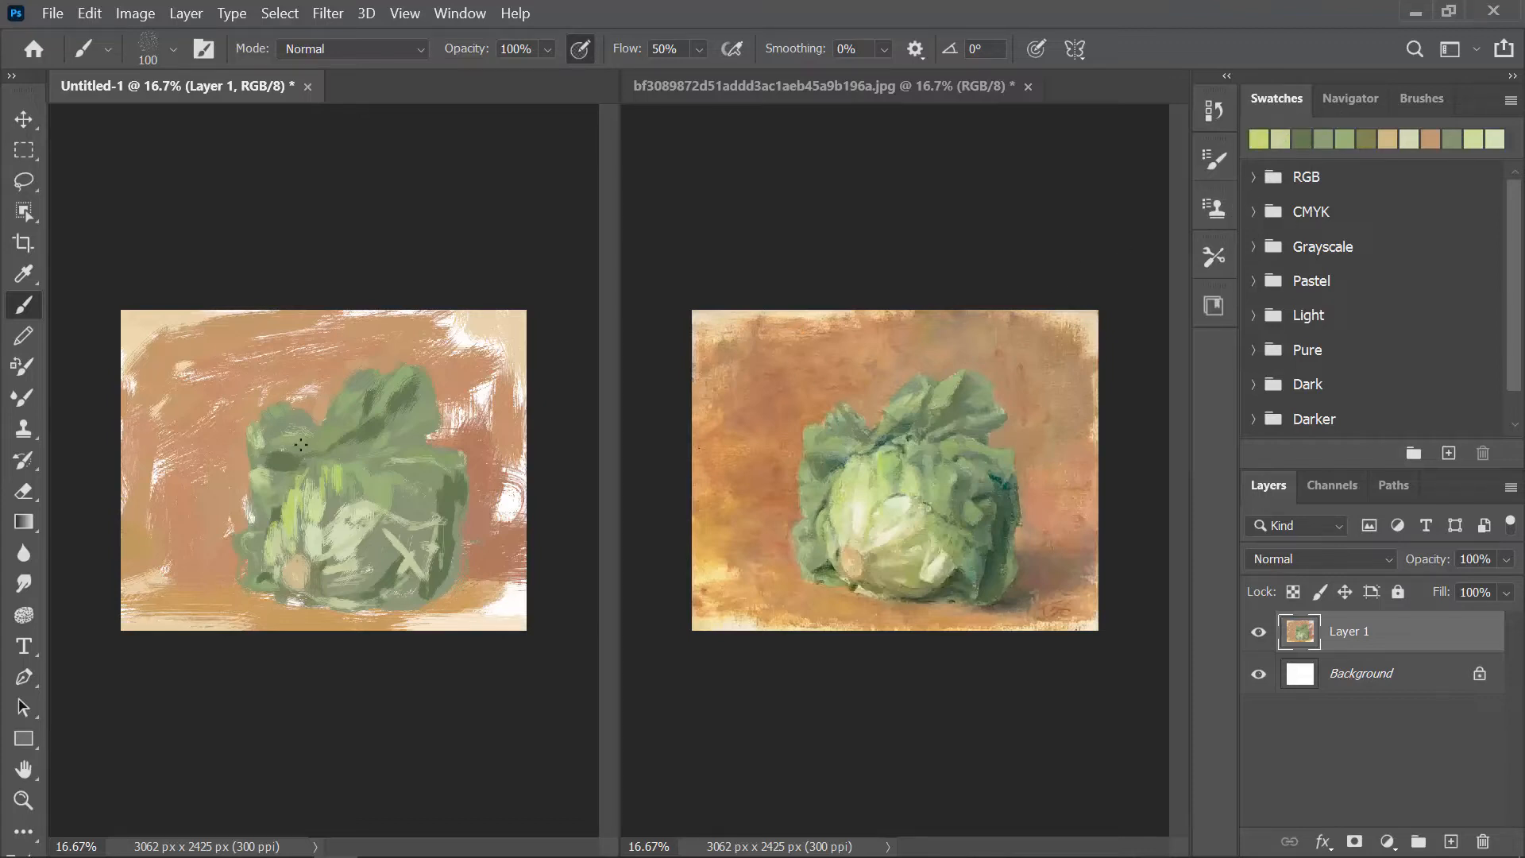
mouse_move(336, 461)
left_mouse_down()
mouse_move(335, 494)
mouse_move(303, 501)
mouse_move(352, 445)
mouse_move(316, 486)
mouse_move(348, 478)
mouse_move(335, 459)
mouse_move(383, 456)
mouse_move(363, 474)
mouse_move(377, 492)
mouse_move(407, 482)
mouse_move(325, 482)
mouse_move(307, 494)
mouse_move(343, 521)
left_mouse_up()
key("bracketright")
key("bracketright")
key("bracketright")
key("bracketright")
key("bracketright")
left_click(377, 493, "alt")
left_click(316, 506, "alt")
left_click(309, 544, "alt")
mouse_move(328, 521)
left_mouse_down()
mouse_move(319, 548)
mouse_move(376, 574)
mouse_move(386, 563)
mouse_move(352, 569)
left_mouse_up()
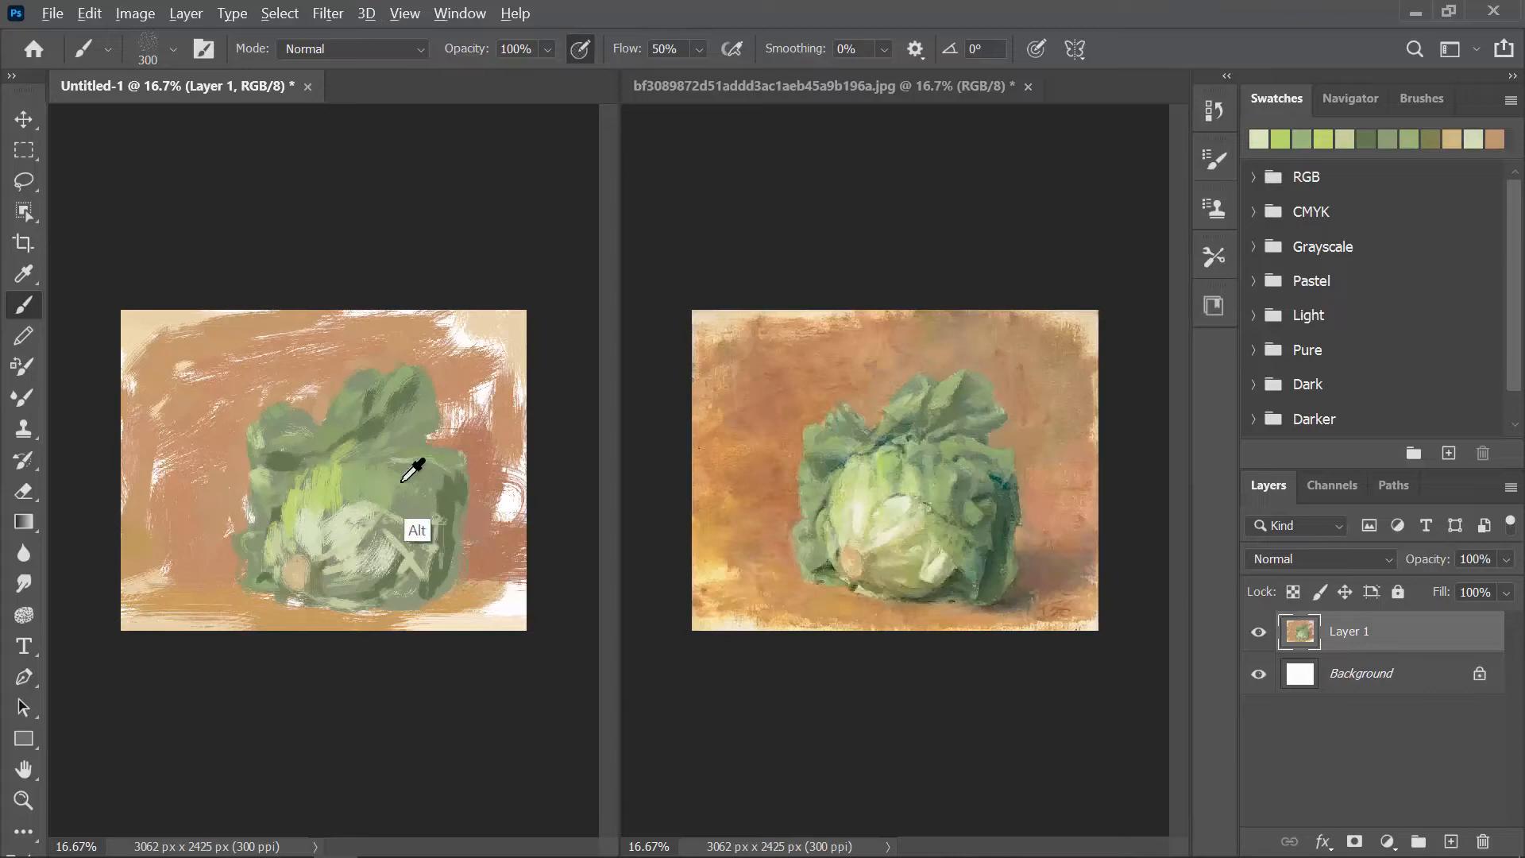
Blend light and mid greens sampled from the painting across the cabbage's upper right leaves
left_click(403, 481, "alt")
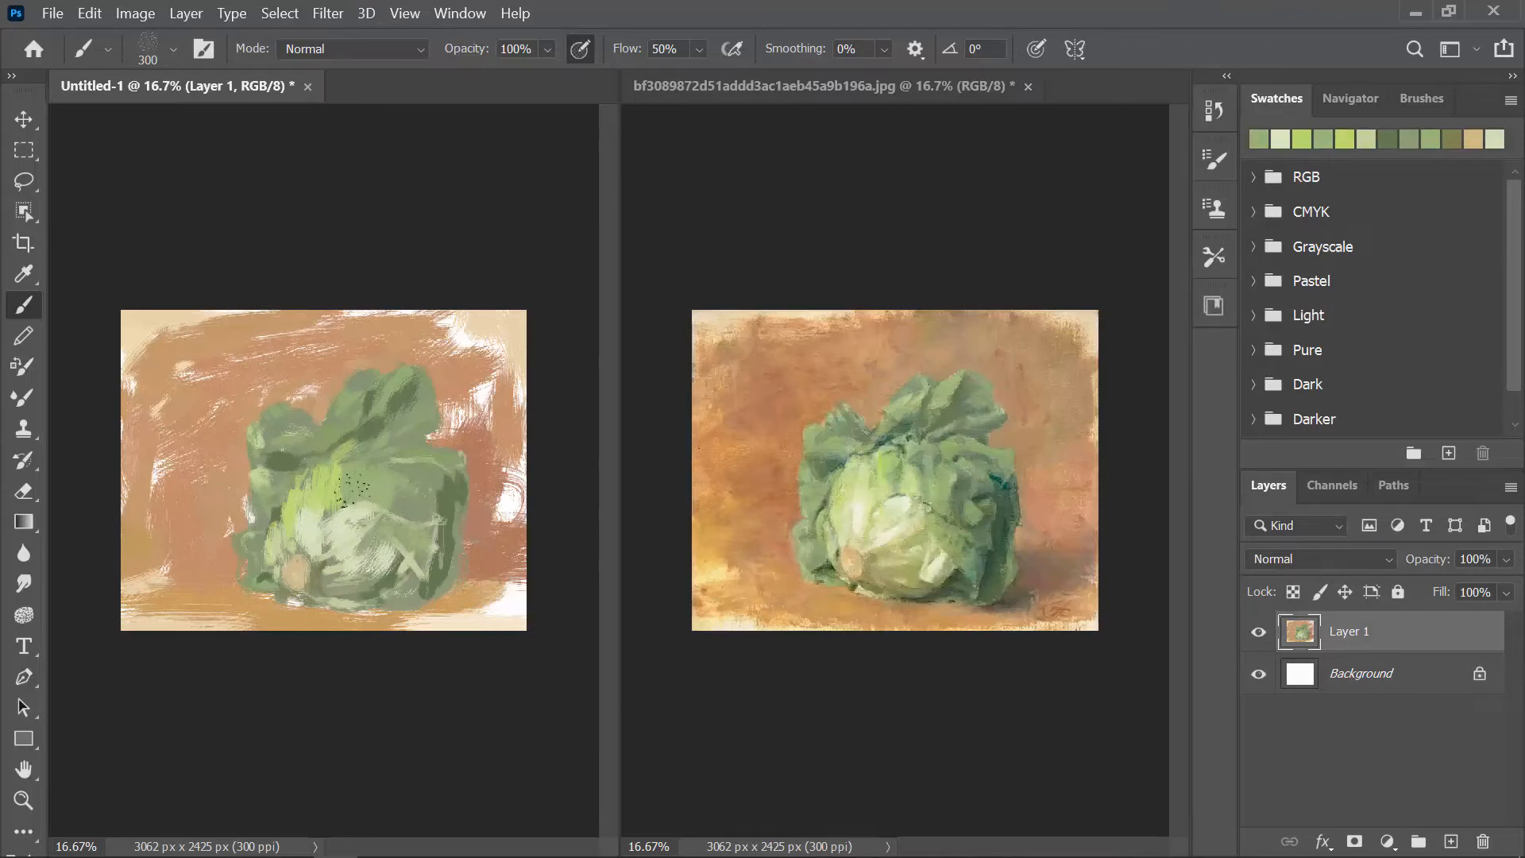
left_click(307, 509, "alt")
left_click(307, 487, "alt")
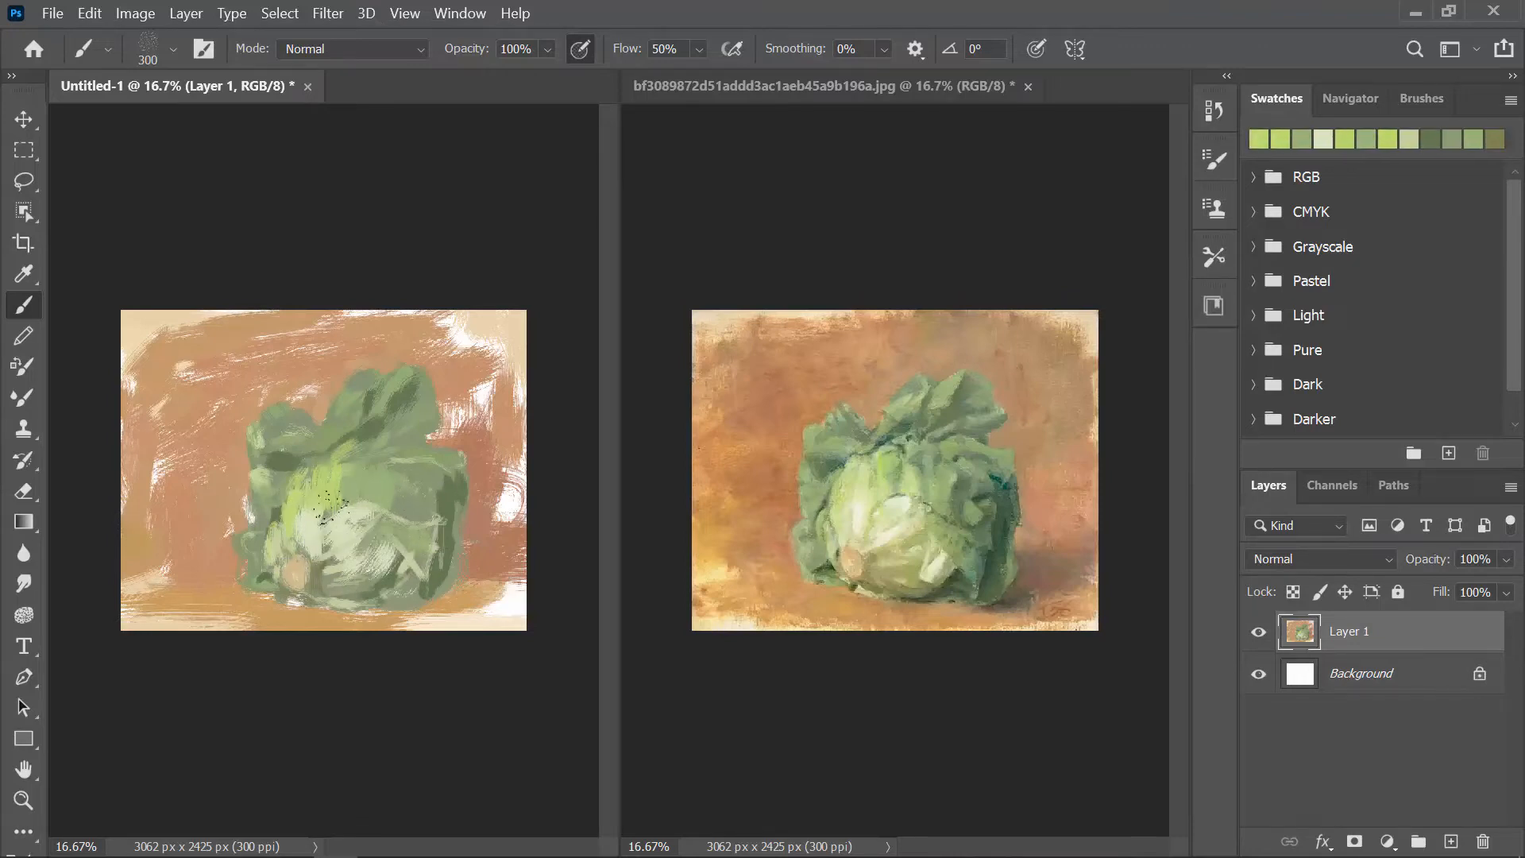
mouse_move(356, 469)
left_mouse_down()
mouse_move(347, 504)
mouse_move(358, 479)
mouse_move(433, 454)
left_mouse_up()
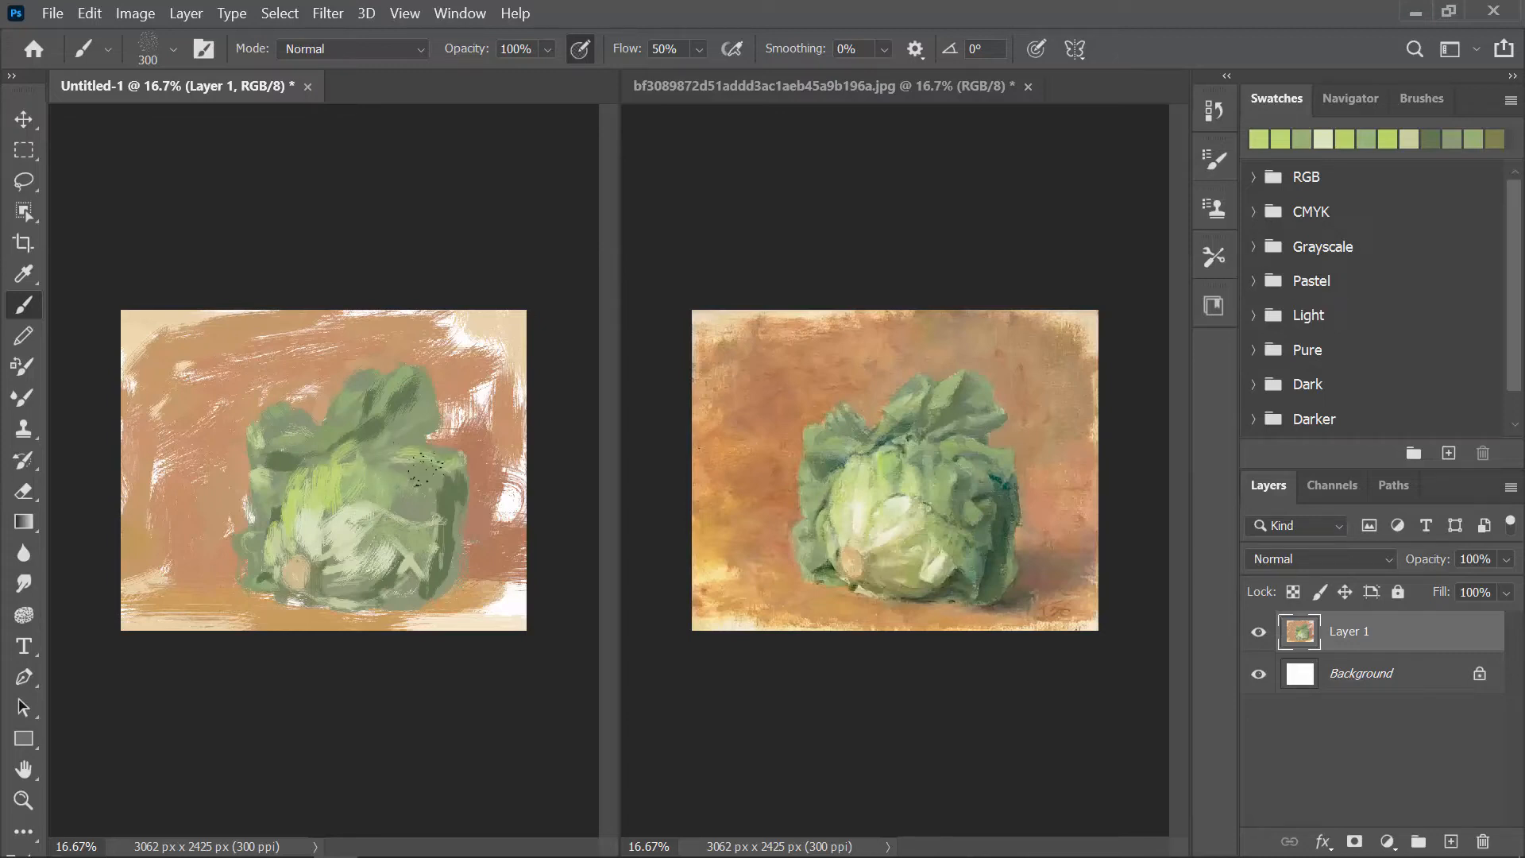
Paint dark teal accents from the reference in the right leaves, along the base and under the upper leaves, using a 125 px brush
left_click(997, 480, "alt")
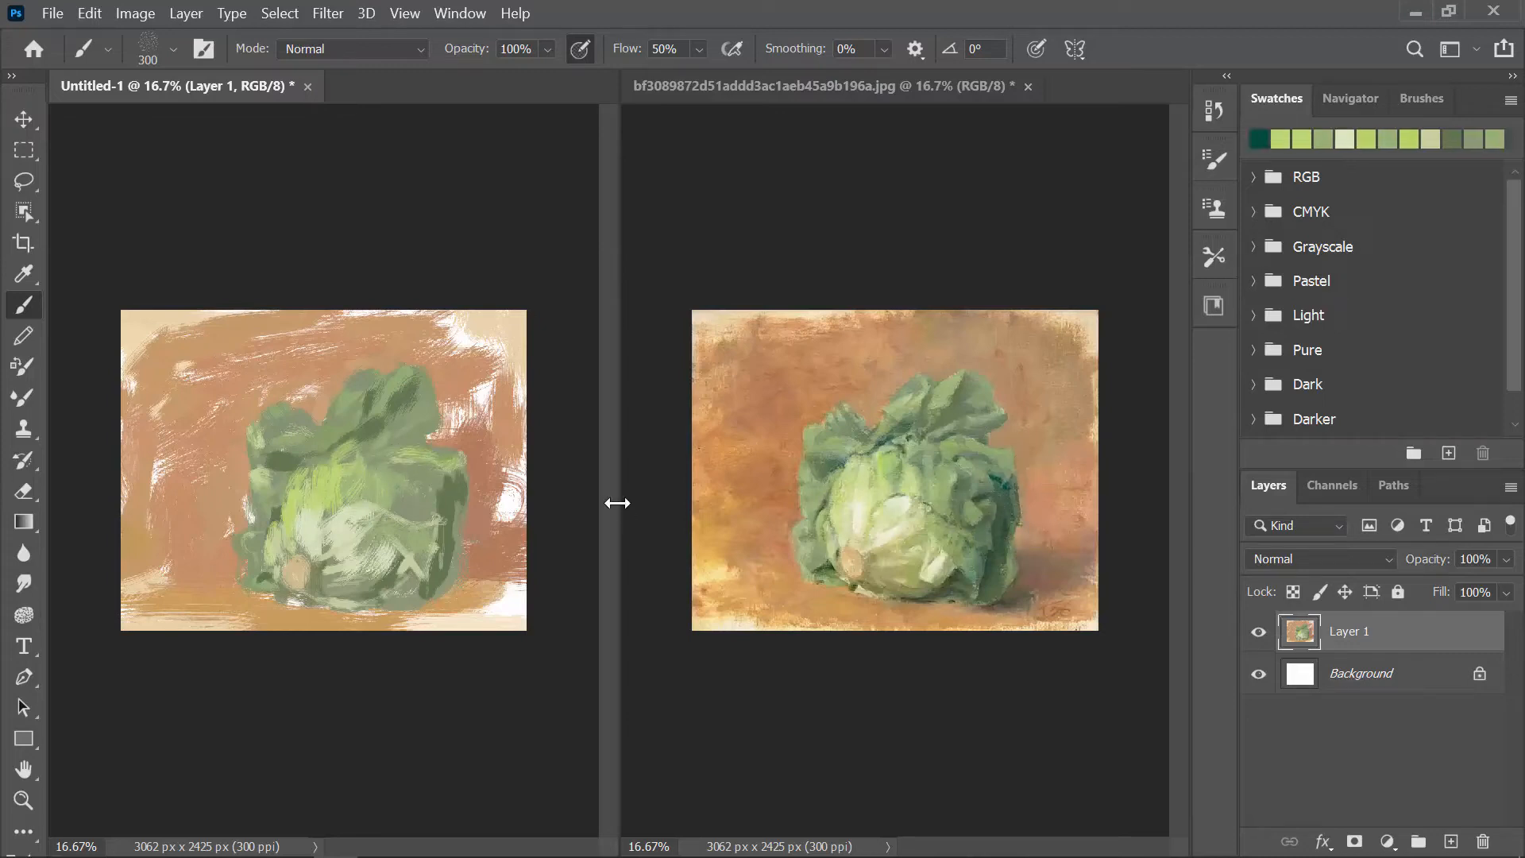
key("bracketleft")
key("bracketleft")
mouse_move(439, 481)
left_mouse_down()
mouse_move(457, 498)
mouse_move(419, 499)
mouse_move(445, 499)
mouse_move(419, 533)
mouse_move(422, 580)
mouse_move(433, 553)
mouse_move(423, 576)
mouse_move(325, 600)
left_mouse_up()
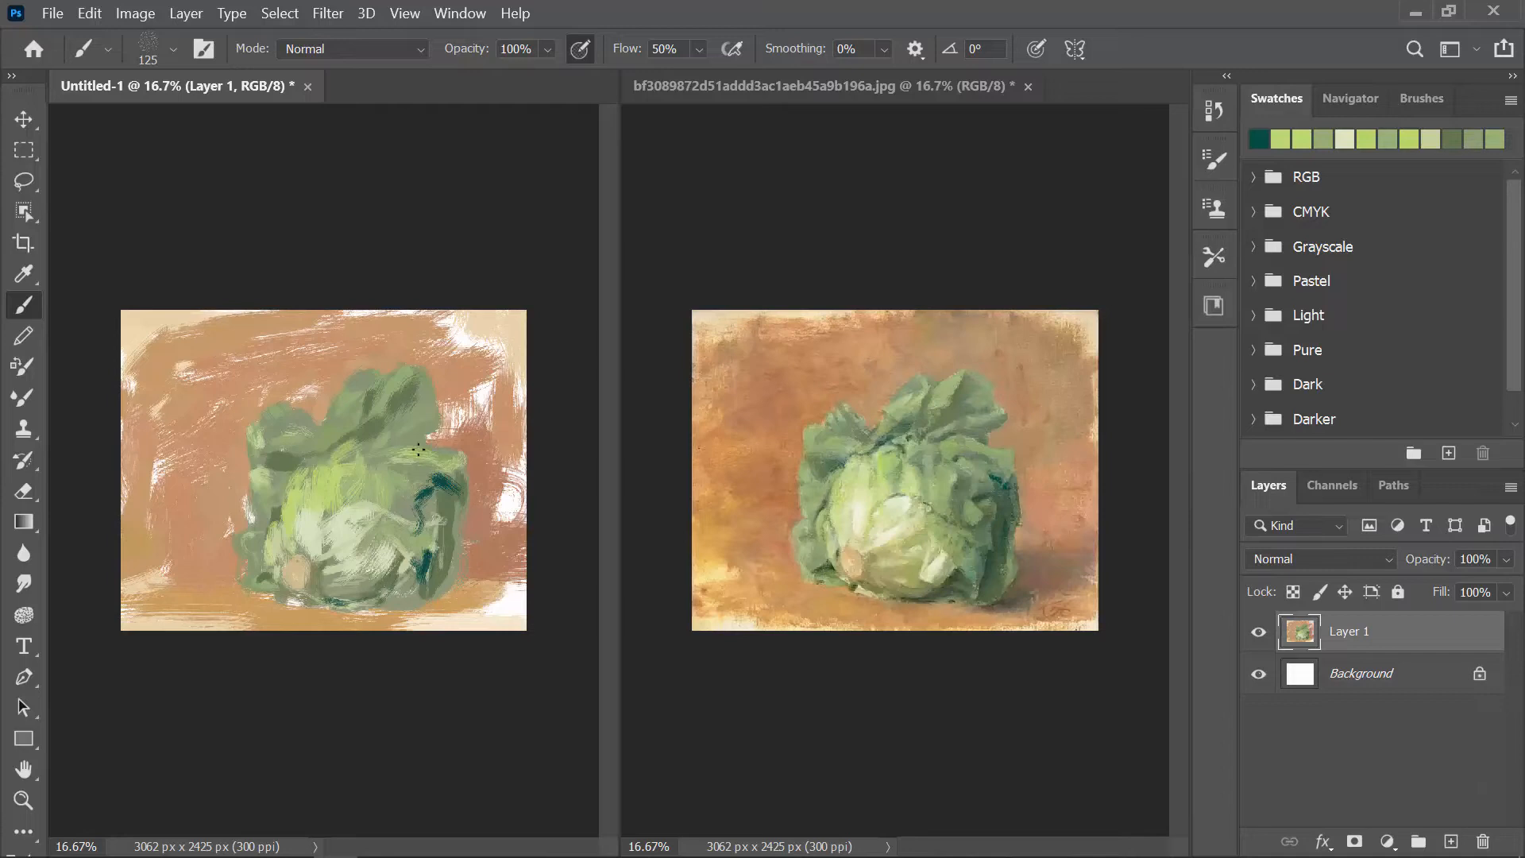
mouse_move(327, 451)
left_mouse_down()
mouse_move(285, 468)
mouse_move(299, 467)
left_mouse_up()
Add muted greens sampled from the reference to the cabbage's right edge and the large top leaf
left_click(1023, 548, "alt")
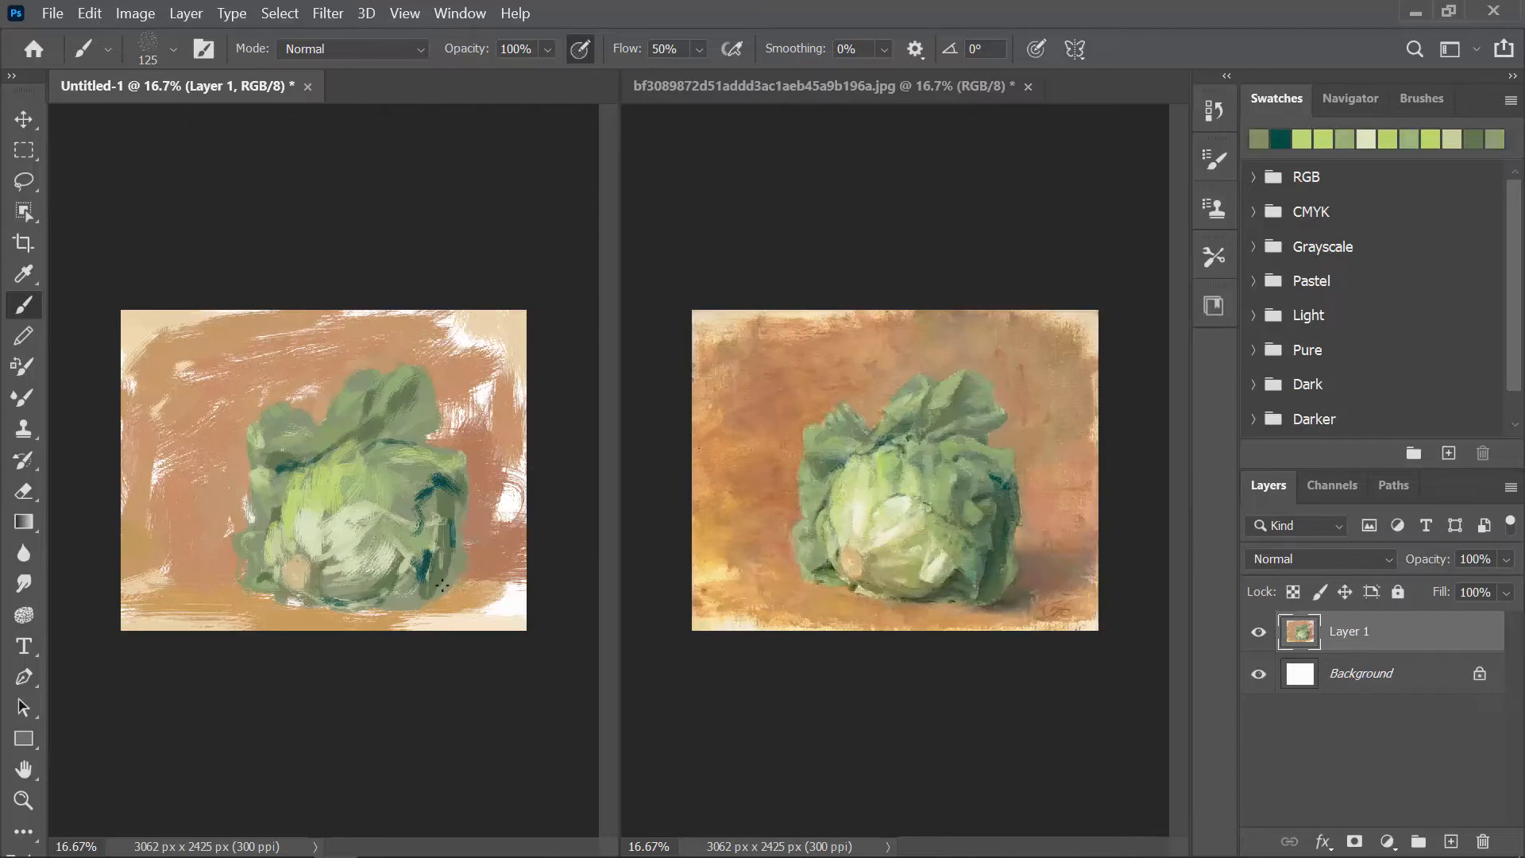
left_click(1011, 538, "alt")
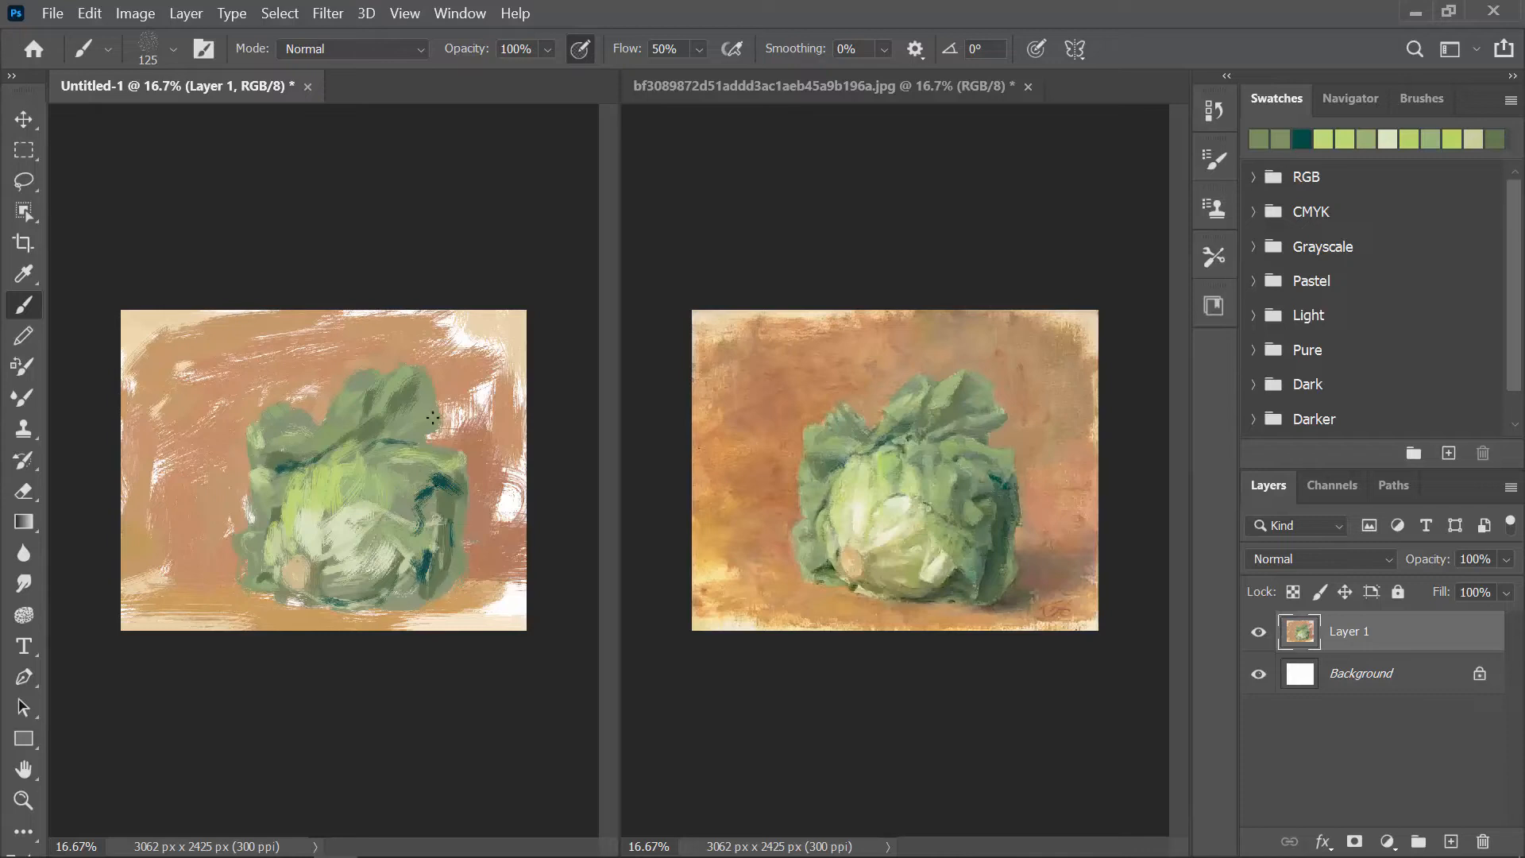
left_click(1024, 418, "alt")
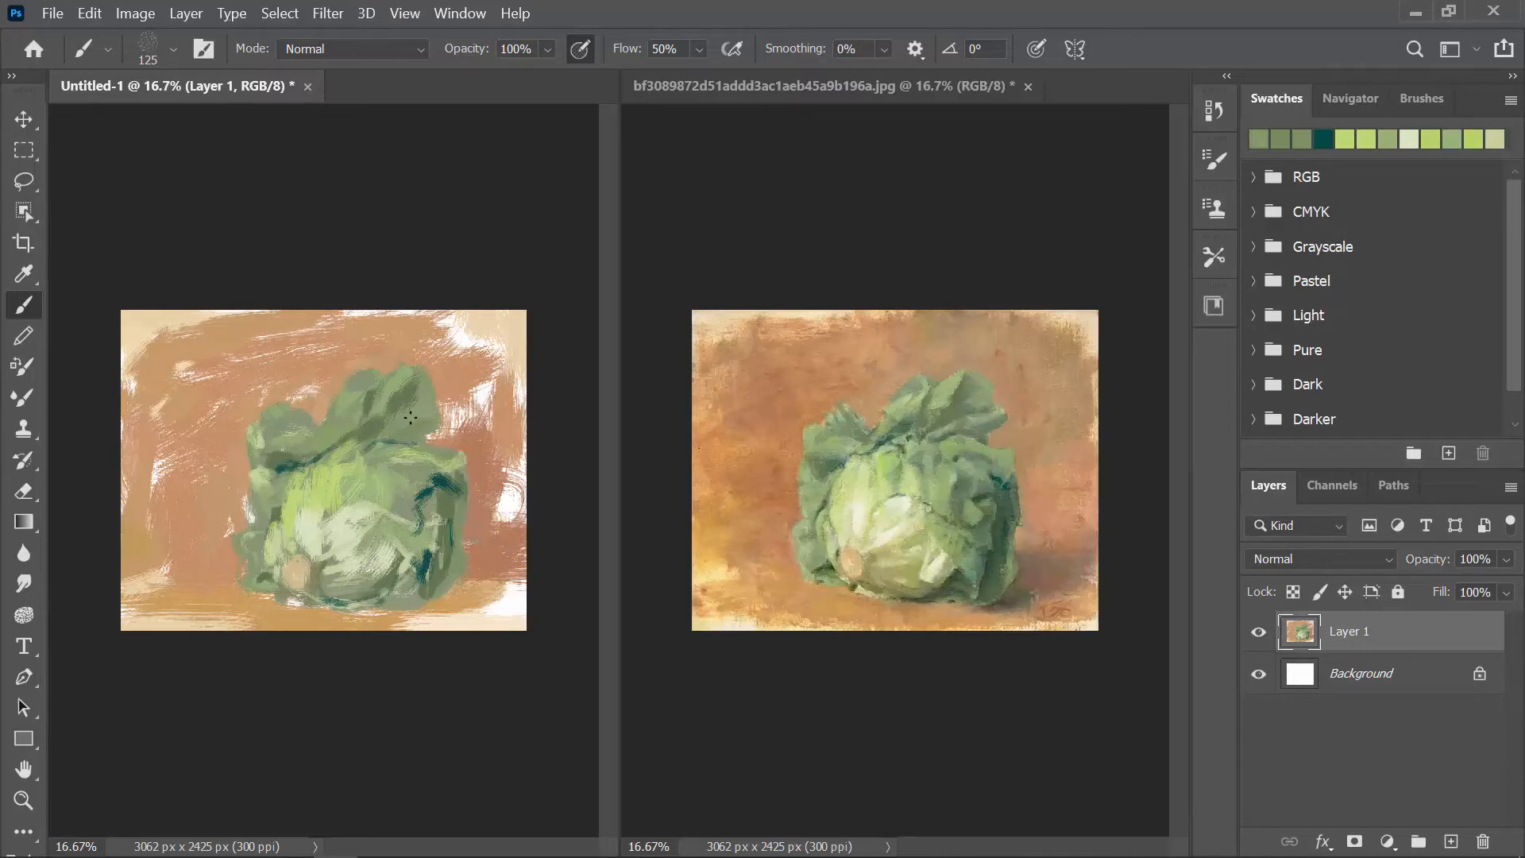
left_click_drag(397, 428, 370, 437)
Paint near-white highlights on the front leaves of the cabbage head with sampled pale tones
left_click(326, 519, "alt")
mouse_move(327, 502)
left_mouse_down()
mouse_move(340, 531)
mouse_move(364, 521)
mouse_move(334, 548)
mouse_move(350, 528)
mouse_move(318, 531)
mouse_move(368, 518)
mouse_move(380, 580)
mouse_move(375, 564)
left_mouse_up()
left_click(883, 548, "alt")
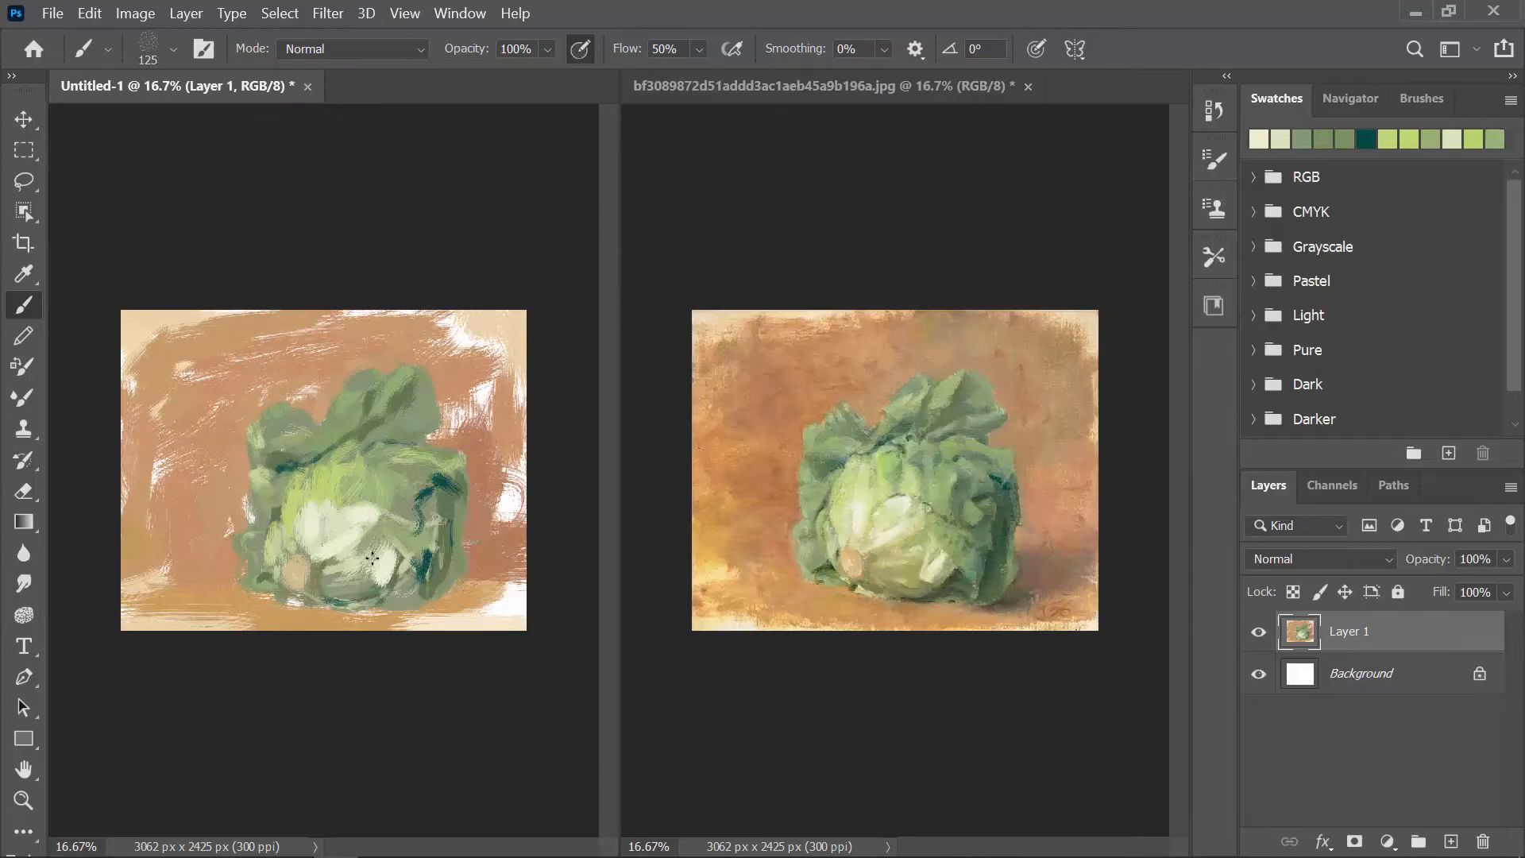
Shade the lower front of the head in olive and touch up its lower left with sampled dark green
left_click(926, 554, "alt")
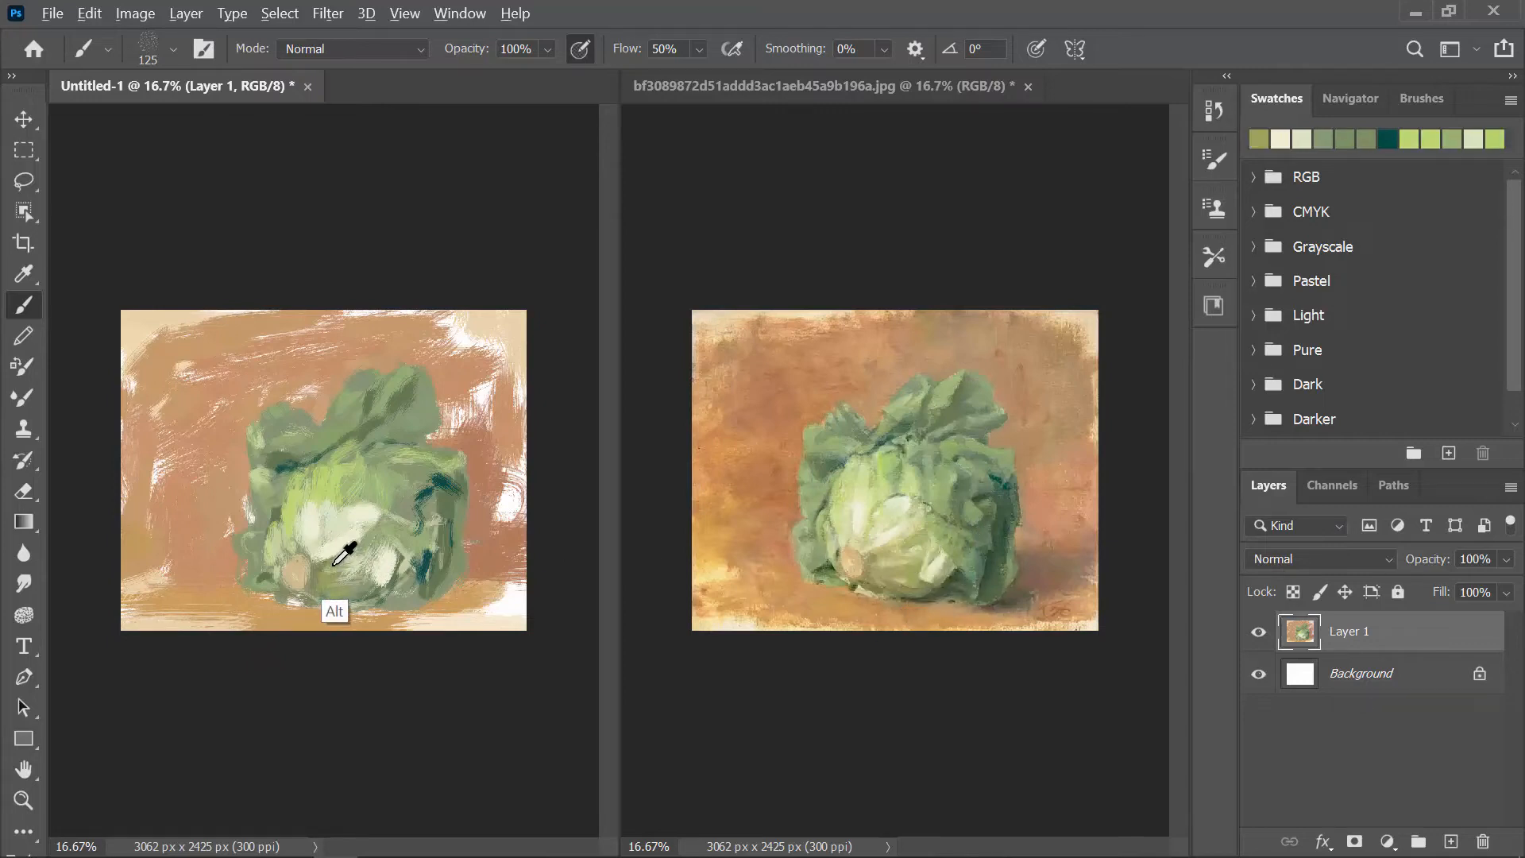
left_click(334, 556, "alt")
left_click(266, 581, "alt")
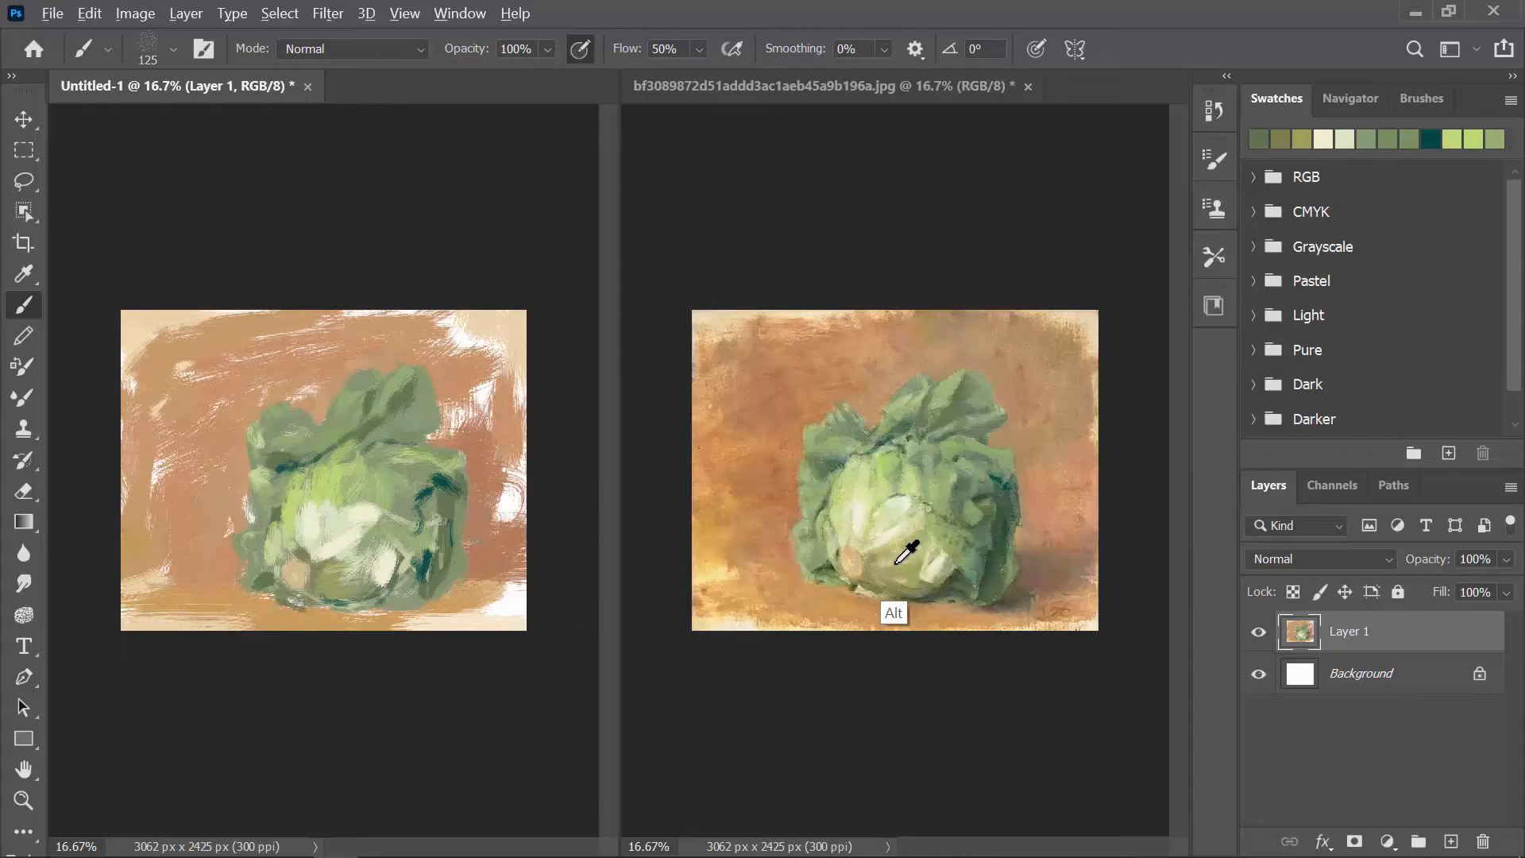
Fill the tabletop beneath the cabbage with orange and ochre tones sampled from the reference and the painting
left_click(910, 602, "alt")
mouse_move(264, 606)
left_mouse_down()
mouse_move(421, 621)
mouse_move(516, 608)
mouse_move(318, 611)
mouse_move(390, 630)
mouse_move(135, 601)
mouse_move(139, 583)
left_mouse_up()
left_click(205, 601, "alt")
left_click(237, 602, "alt")
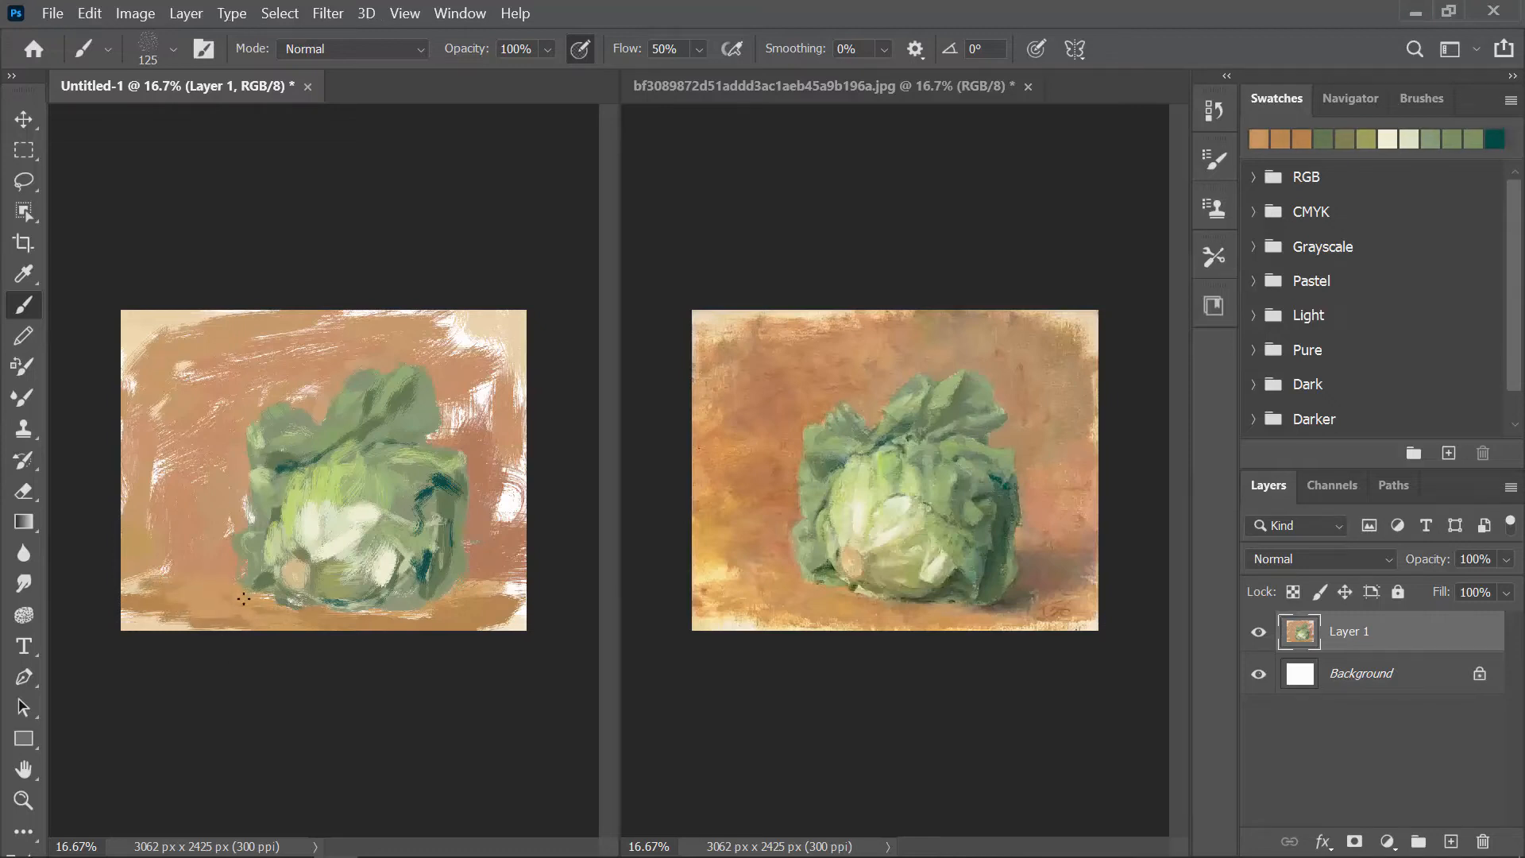
left_click(774, 600, "alt")
mouse_move(245, 593)
left_mouse_down()
mouse_move(235, 602)
mouse_move(283, 614)
left_mouse_up()
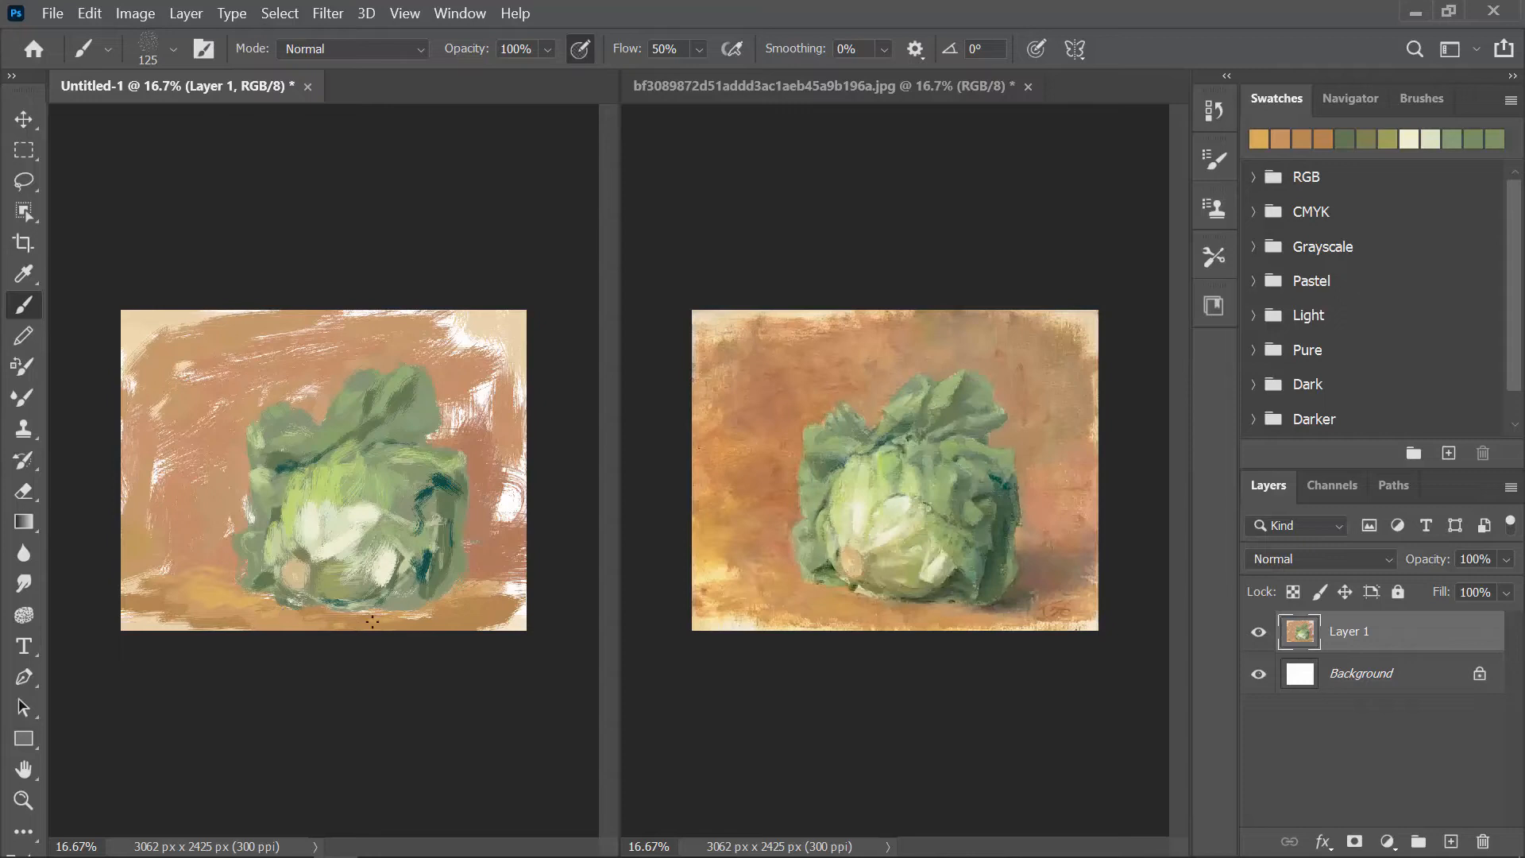
Paint the cabbage's cast shadow on the right of the tabletop in dark brown and muted reddish brown from the reference
left_click(1005, 606, "alt")
left_click_drag(424, 610, 525, 566)
left_click(1073, 563, "alt")
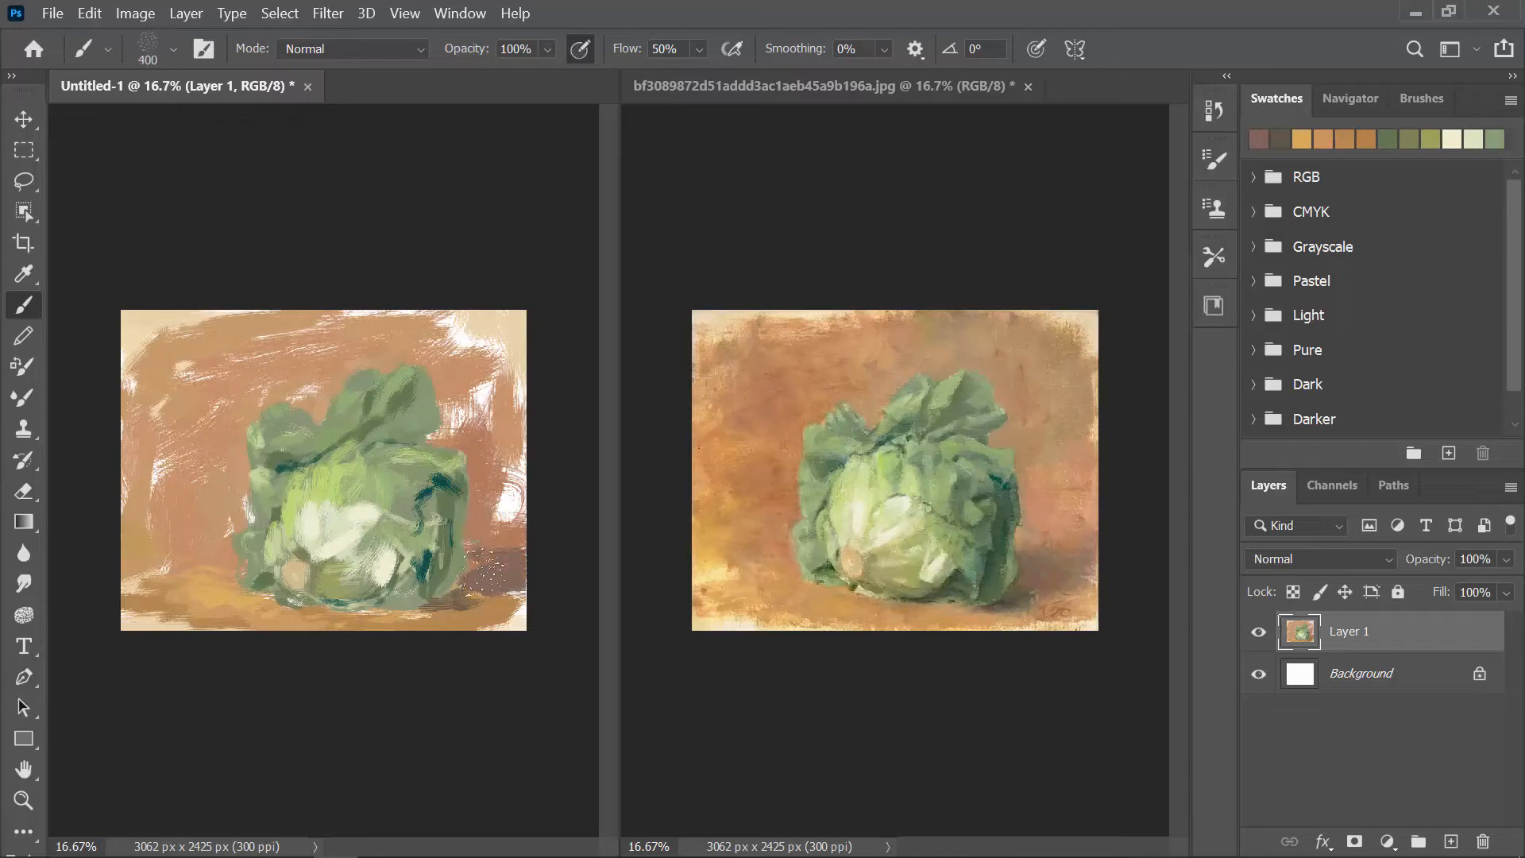
Cover the gaps in the right and upper background with warm tones from the reference, using a 400 px brush
key("bracketright")
left_click(1031, 482, "alt")
mouse_move(508, 477)
left_mouse_down()
mouse_move(509, 518)
mouse_move(482, 405)
mouse_move(502, 383)
mouse_move(505, 401)
left_mouse_up()
left_click(1048, 365, "alt")
mouse_move(505, 401)
left_mouse_down()
mouse_move(470, 343)
mouse_move(350, 317)
mouse_move(196, 386)
left_mouse_up()
Blend the background left of the cabbage with orange-brown tones sampled from the painting
left_click(316, 373, "alt")
left_click(224, 449, "alt")
mouse_move(224, 445)
left_mouse_down()
mouse_move(162, 406)
mouse_move(165, 484)
mouse_move(149, 471)
left_mouse_up()
left_click(228, 457, "alt")
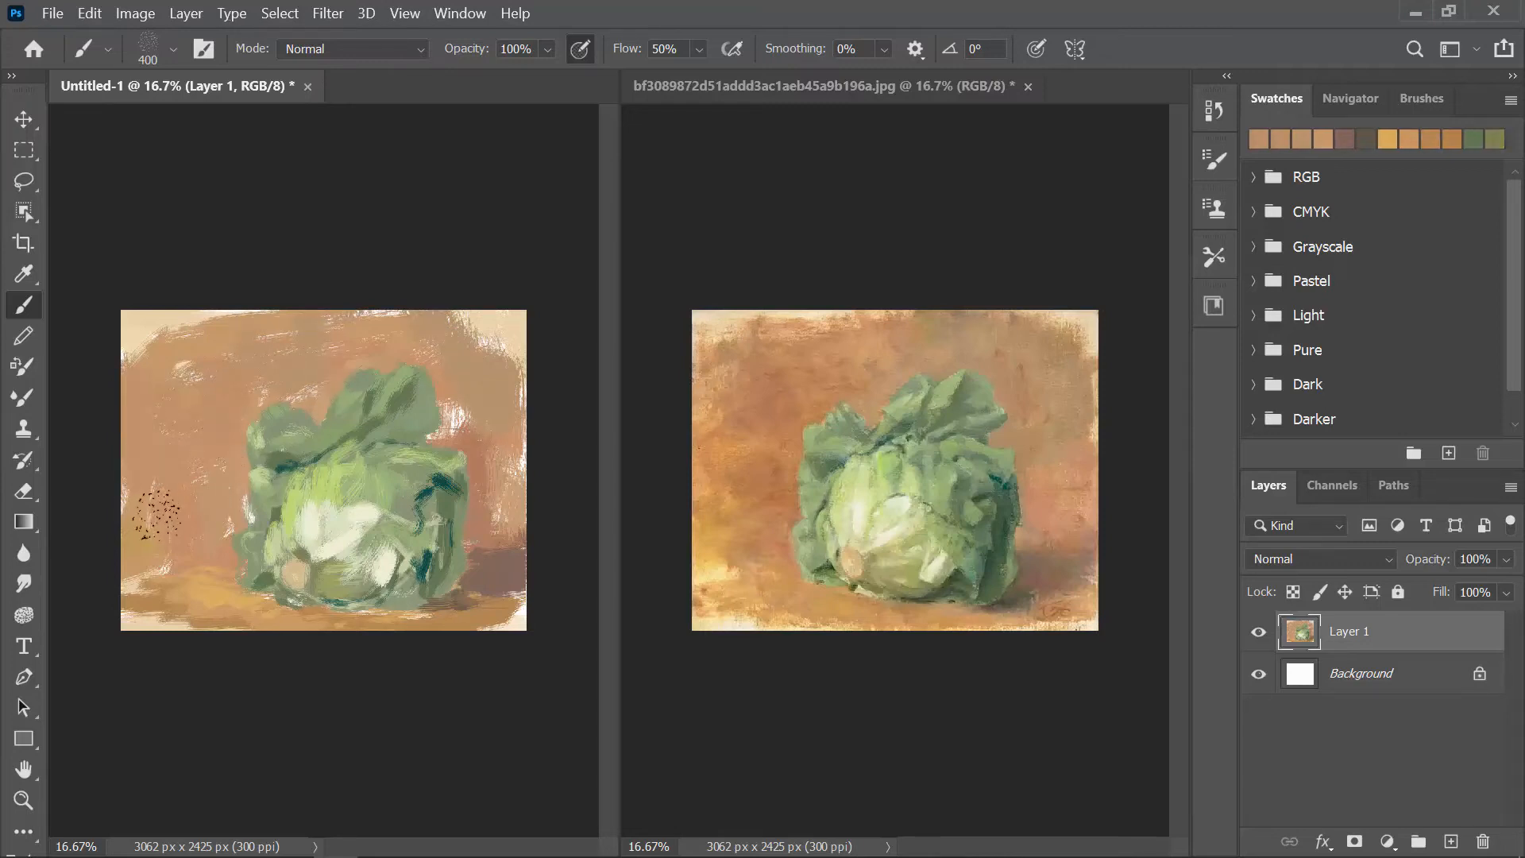
Blend the right background and roughen the cream border of the backdrop with tones sampled from the painting
left_click_drag(476, 383, 496, 407)
left_click(484, 496, "alt")
mouse_move(487, 491)
left_mouse_down()
mouse_move(505, 373)
mouse_move(487, 332)
mouse_move(429, 328)
left_mouse_up()
left_click(493, 429, "alt")
left_click(508, 313, "alt")
left_click(449, 346, "alt")
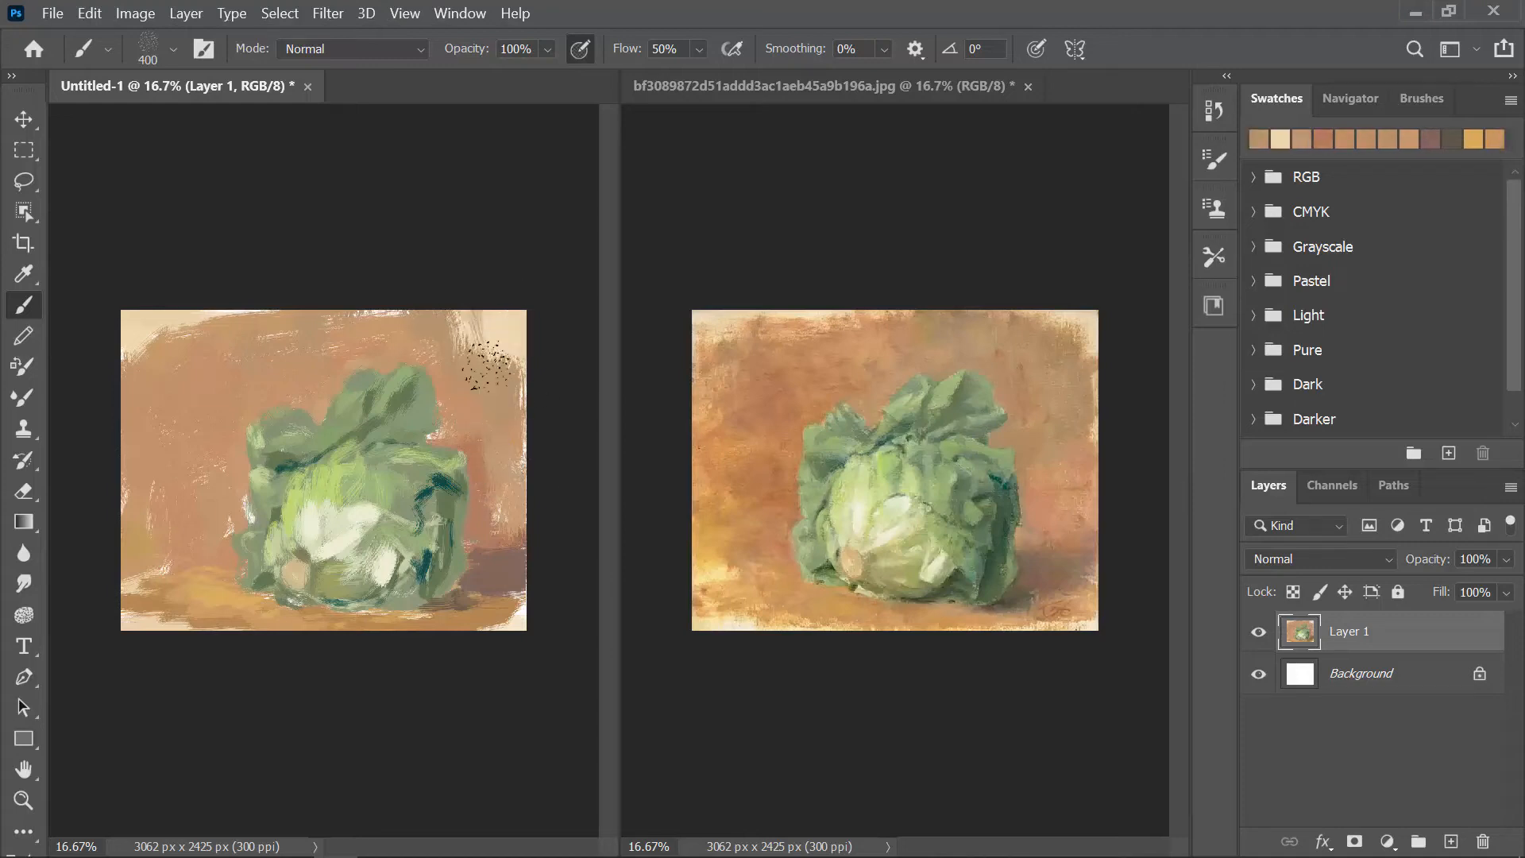
left_click(195, 322, "alt")
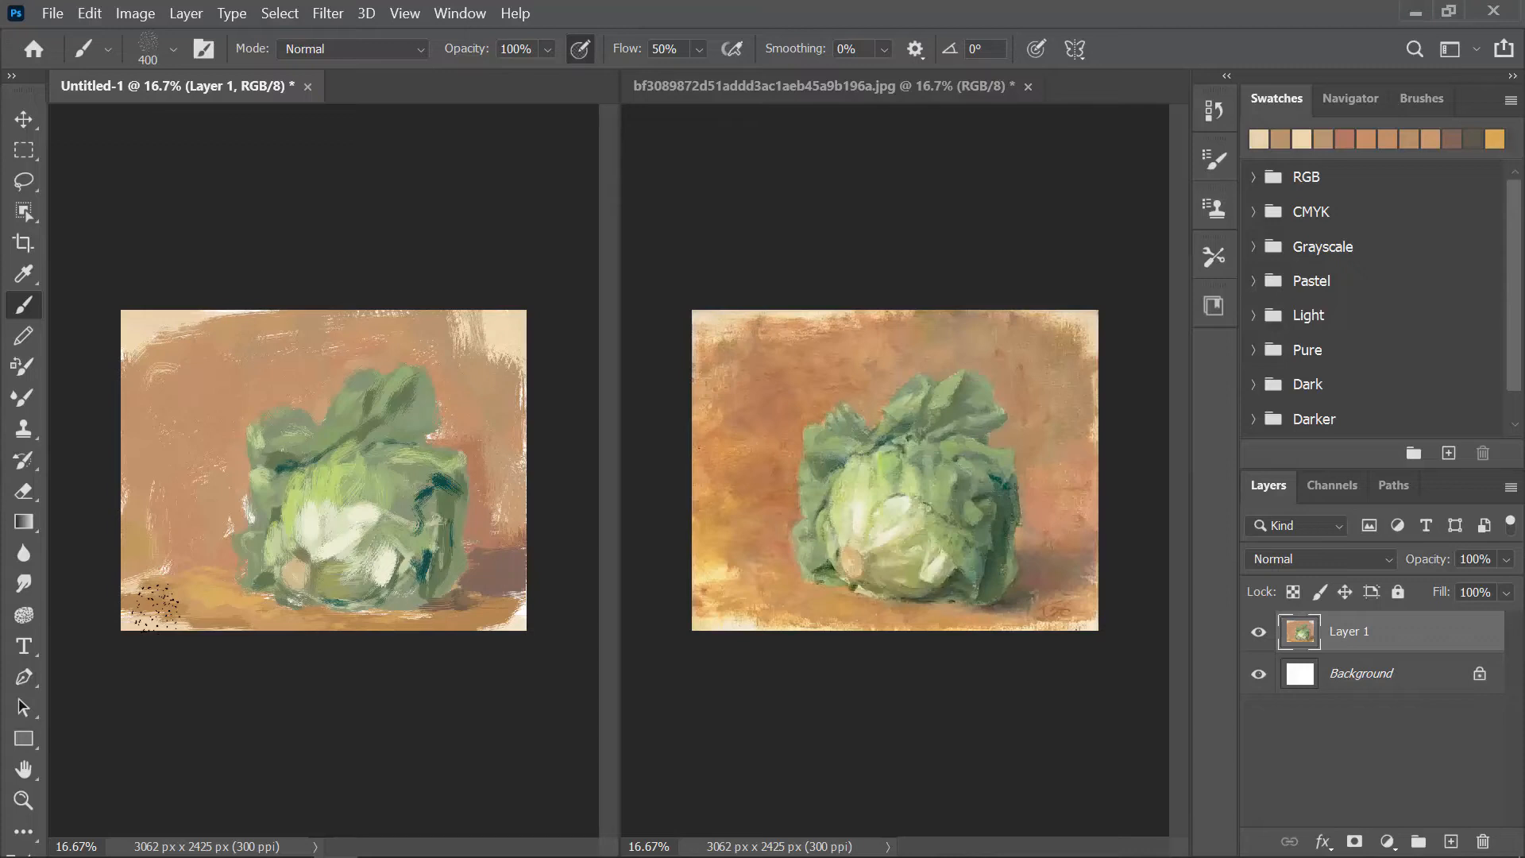
Reduce the brush to 60 px and paint fine dark green creases on the left side and beneath the top leaf
key("bracketleft")
key("bracketleft")
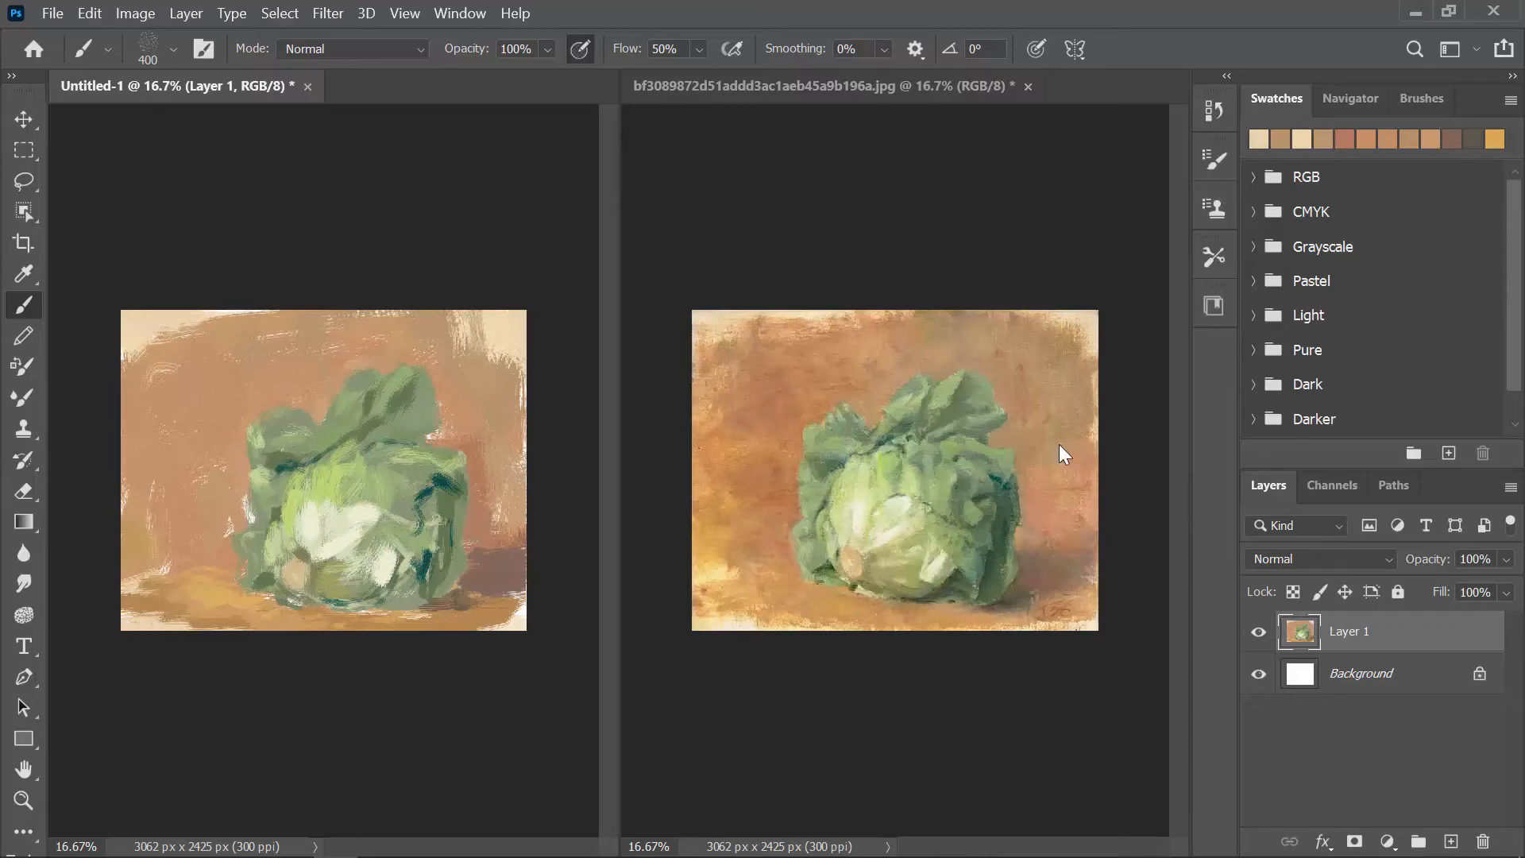
left_click(278, 520, "alt")
left_click_drag(282, 518, 297, 509)
key("bracketleft")
key("bracketleft")
key("bracketleft")
key("bracketleft")
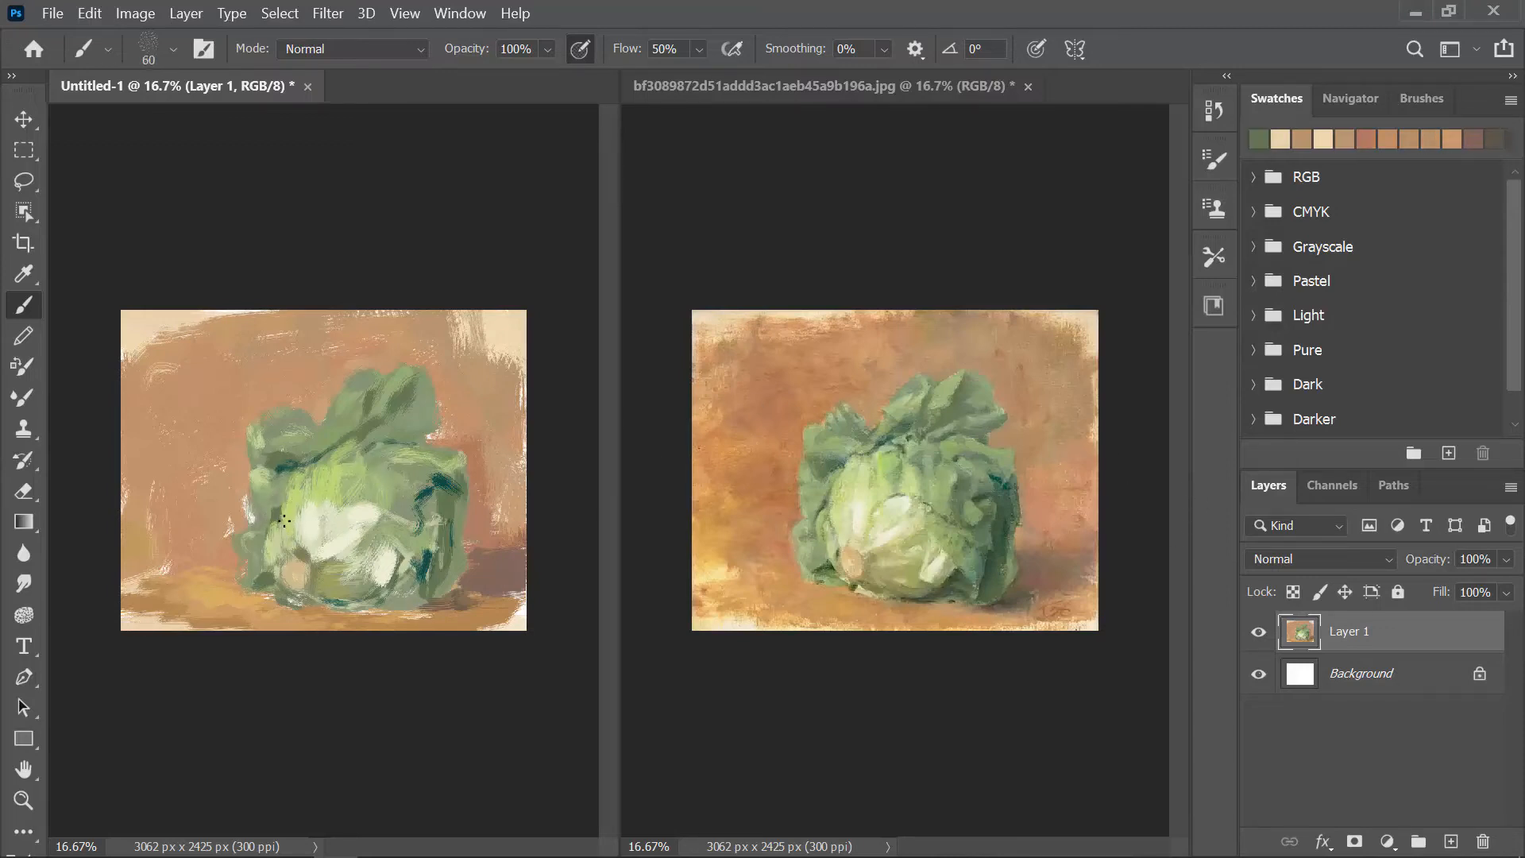
mouse_move(284, 535)
left_mouse_down()
mouse_move(294, 561)
mouse_move(276, 553)
left_mouse_up()
mouse_move(352, 456)
left_mouse_down()
mouse_move(389, 404)
mouse_move(393, 421)
mouse_move(370, 434)
left_mouse_up()
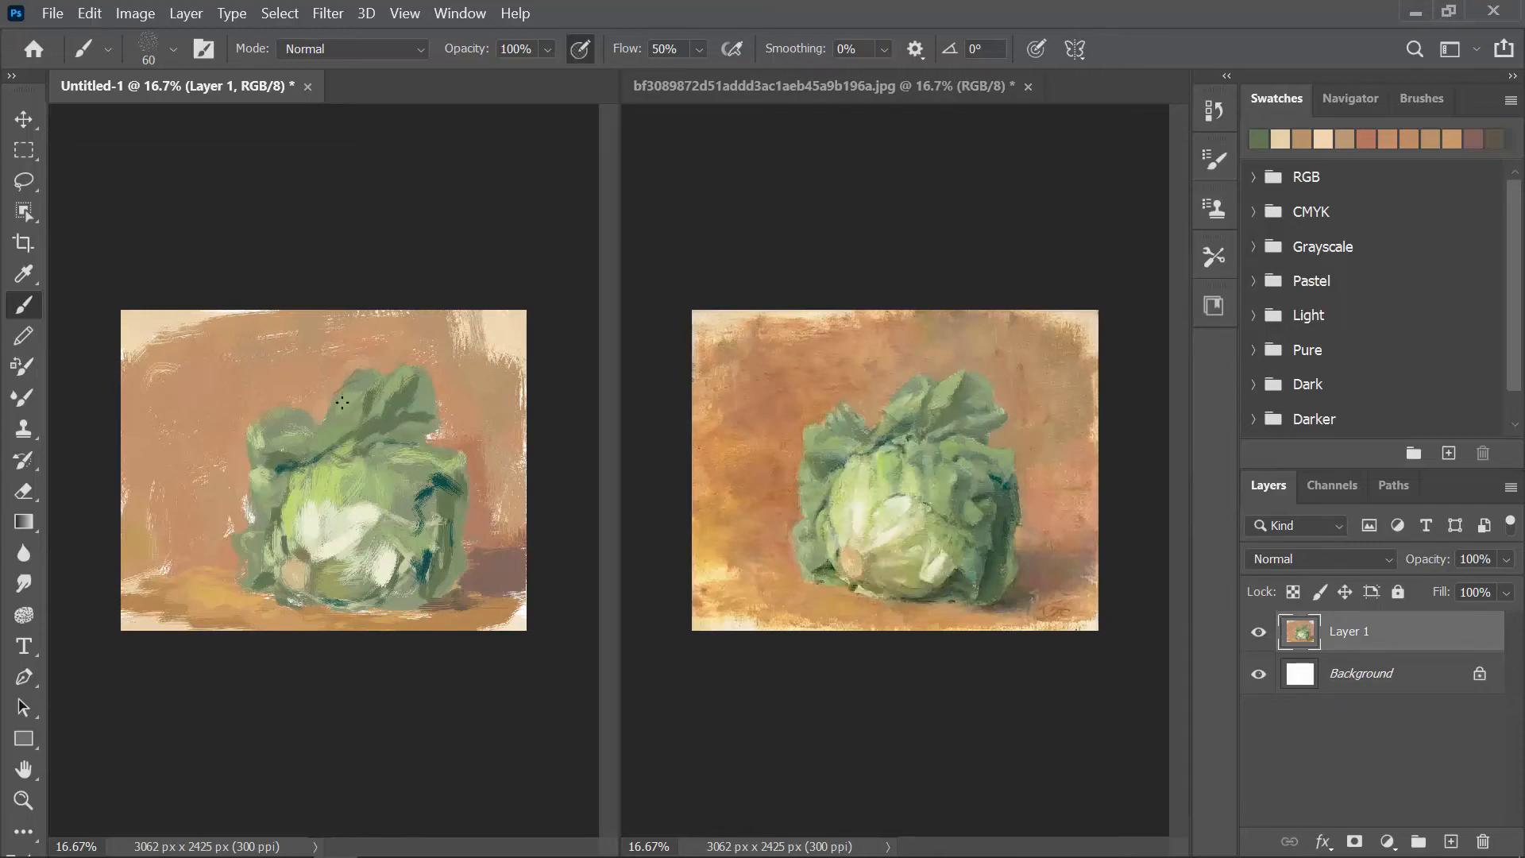
Add light green edge highlights to the top leaf and sample its greens for further refinement
left_click(910, 445, "alt")
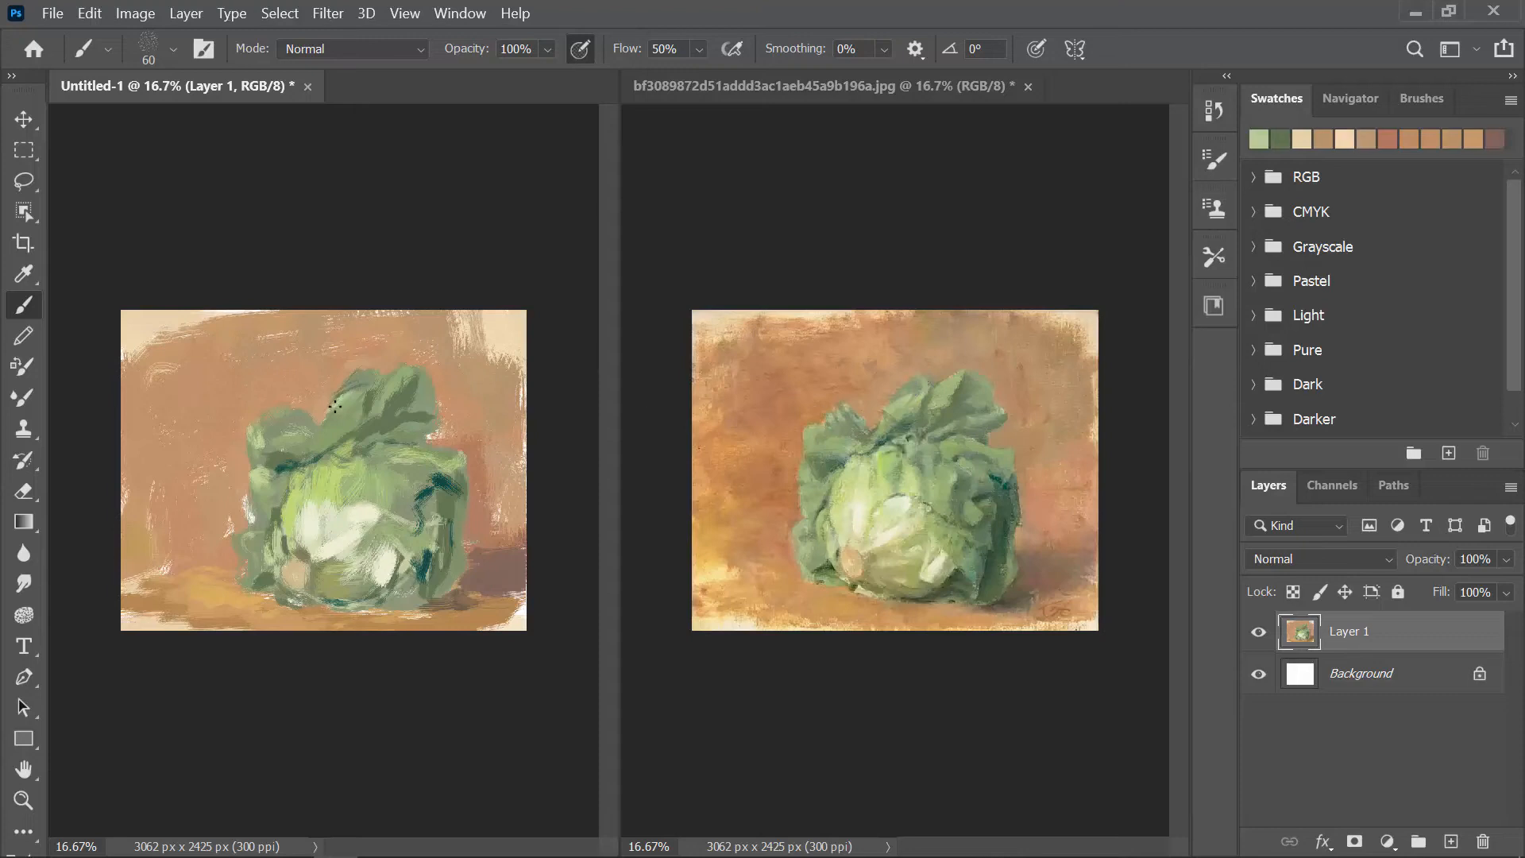
left_click_drag(366, 372, 363, 388)
left_click(395, 380, "alt")
left_click(404, 386, "alt")
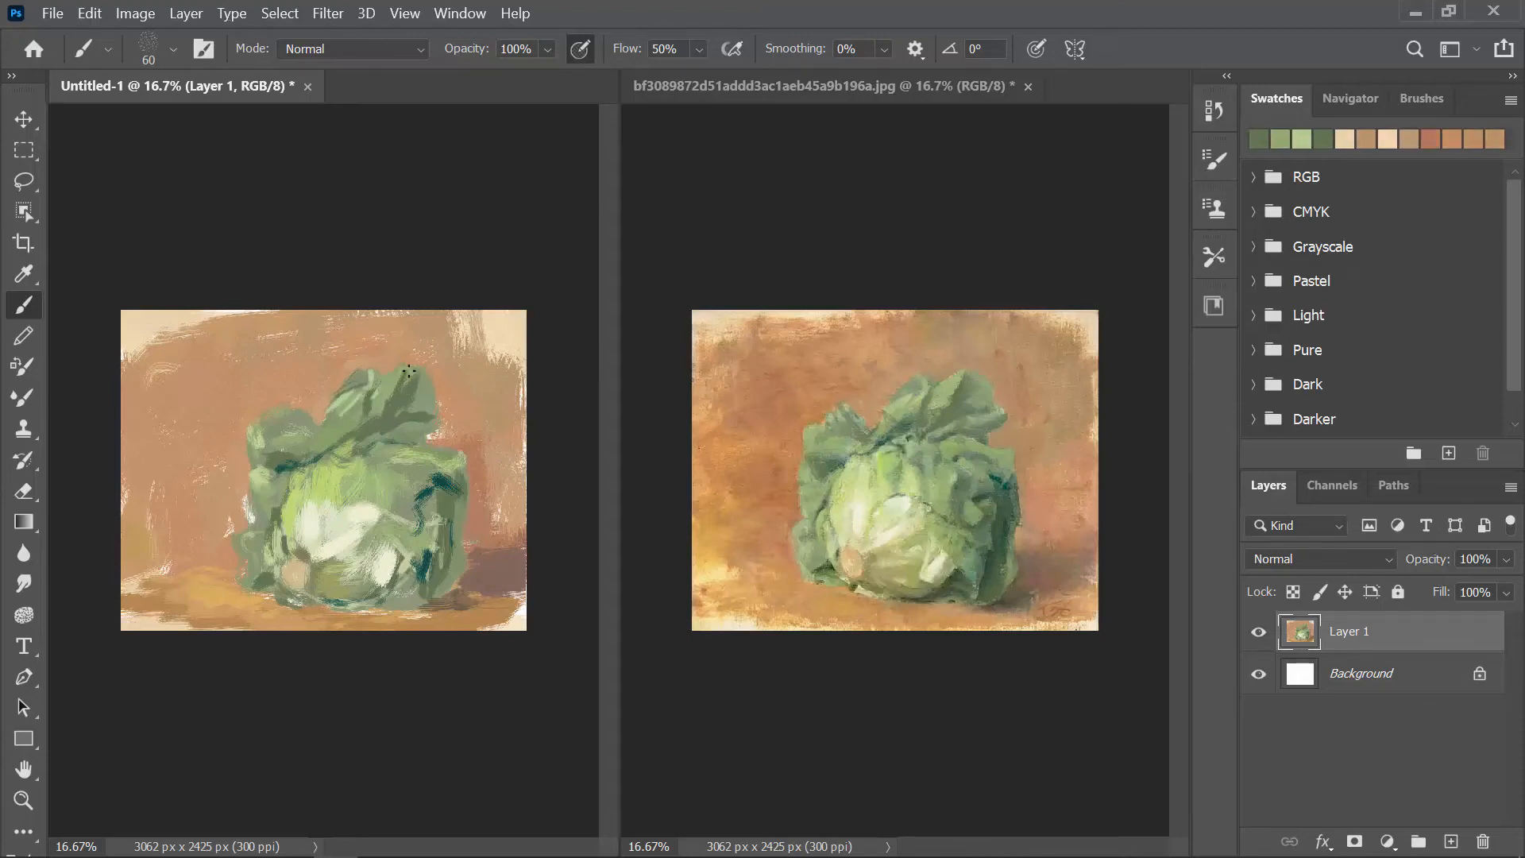
Refine the right half of the top leaf with mid and dark greens sampled from the reference and the painting
left_click(990, 388, "alt")
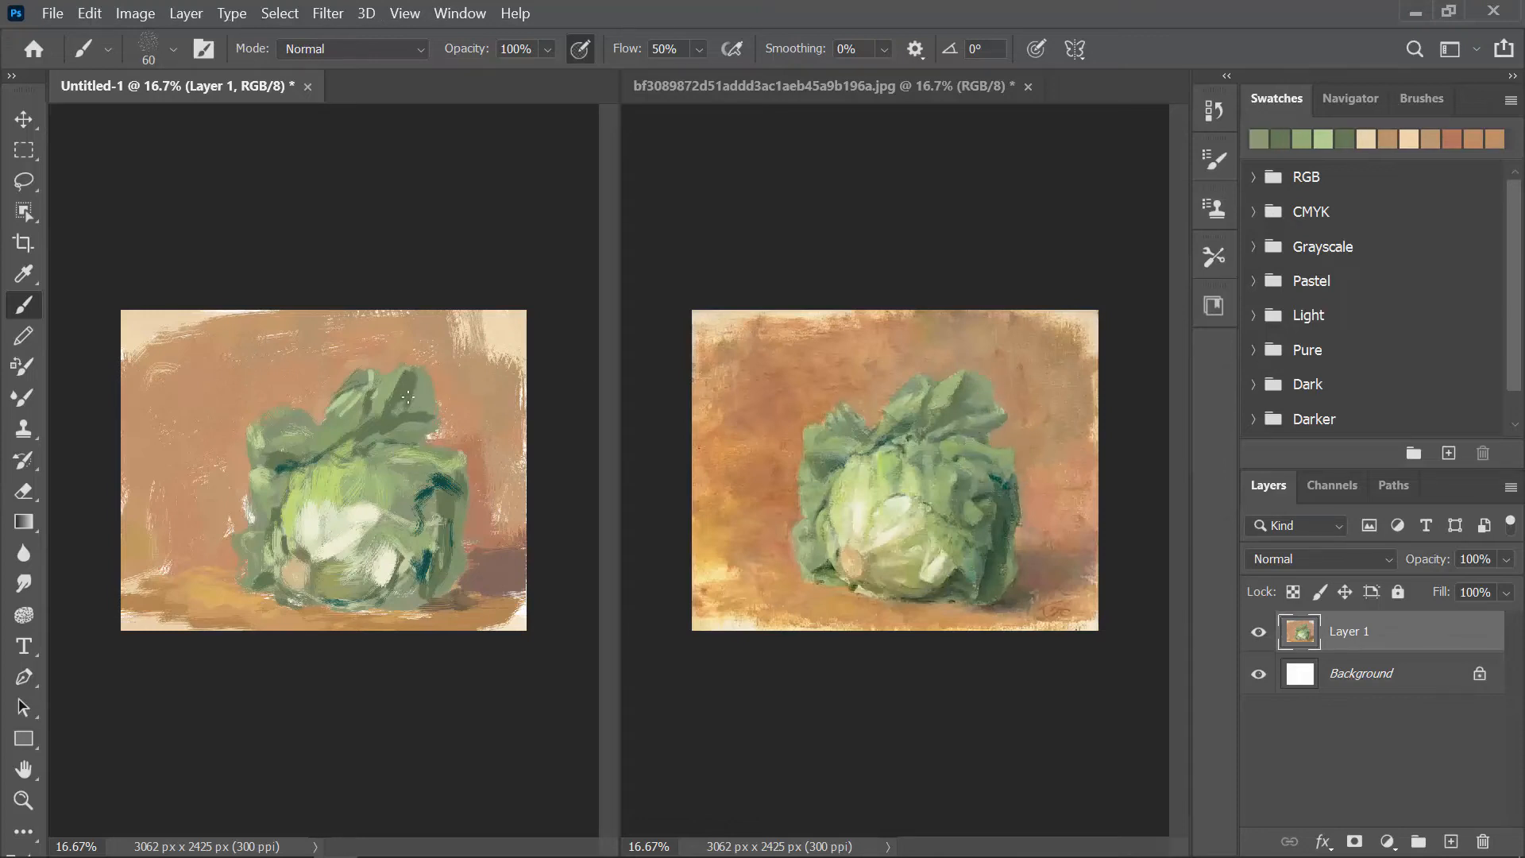
left_click(404, 395, "alt")
left_click_drag(390, 410, 411, 411)
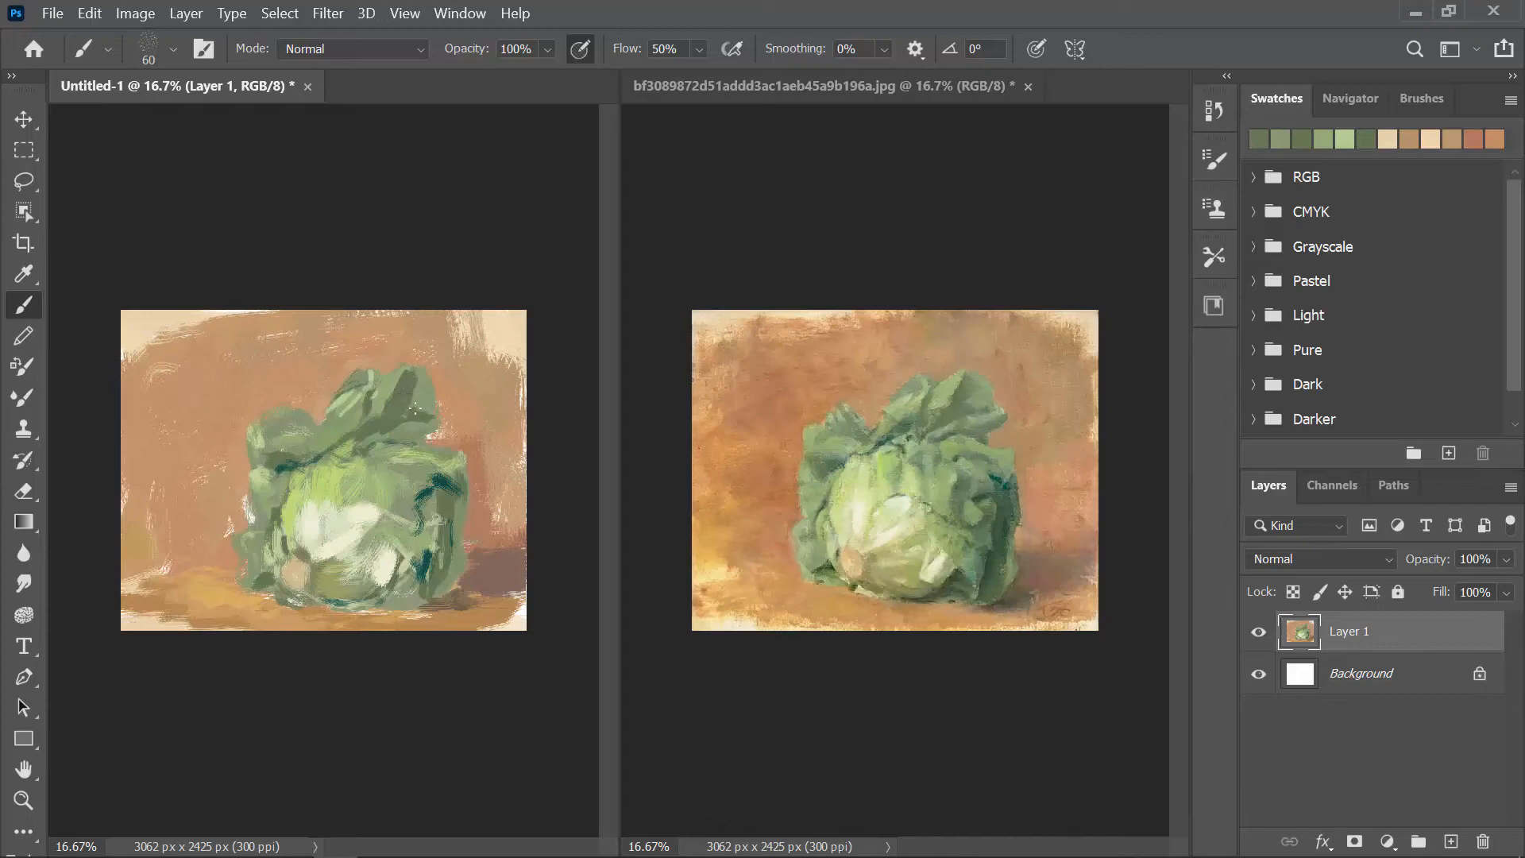
left_click(975, 407, "alt")
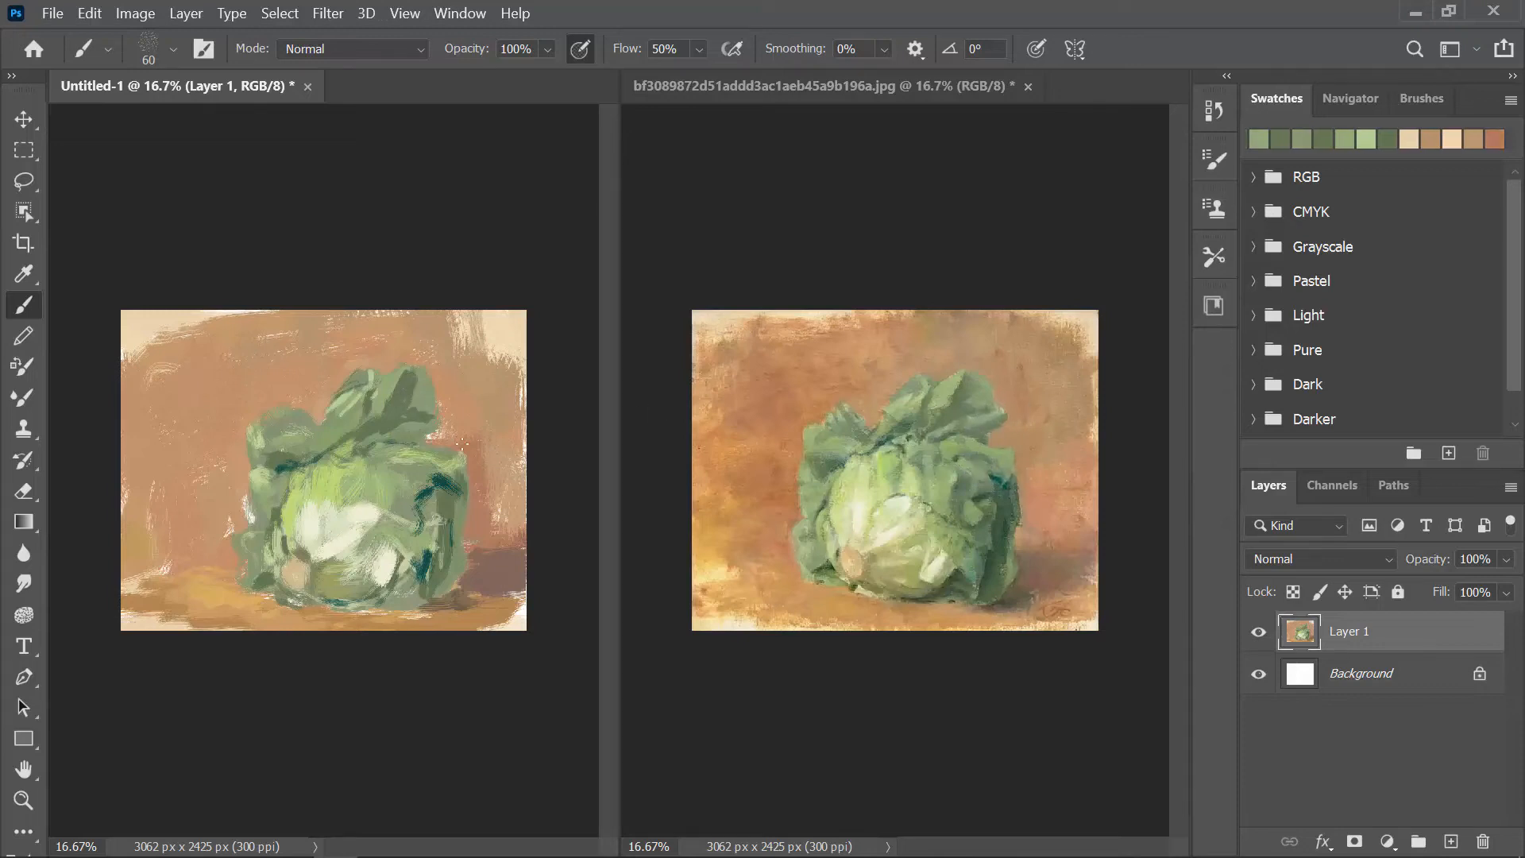
left_click(400, 412, "alt")
Shape the cabbage's upper right shoulder and its edge against the backdrop with sampled greens and orange-brown
mouse_move(400, 413)
left_mouse_down()
mouse_move(433, 458)
mouse_move(398, 470)
mouse_move(444, 456)
left_mouse_up()
left_click(444, 465, "alt")
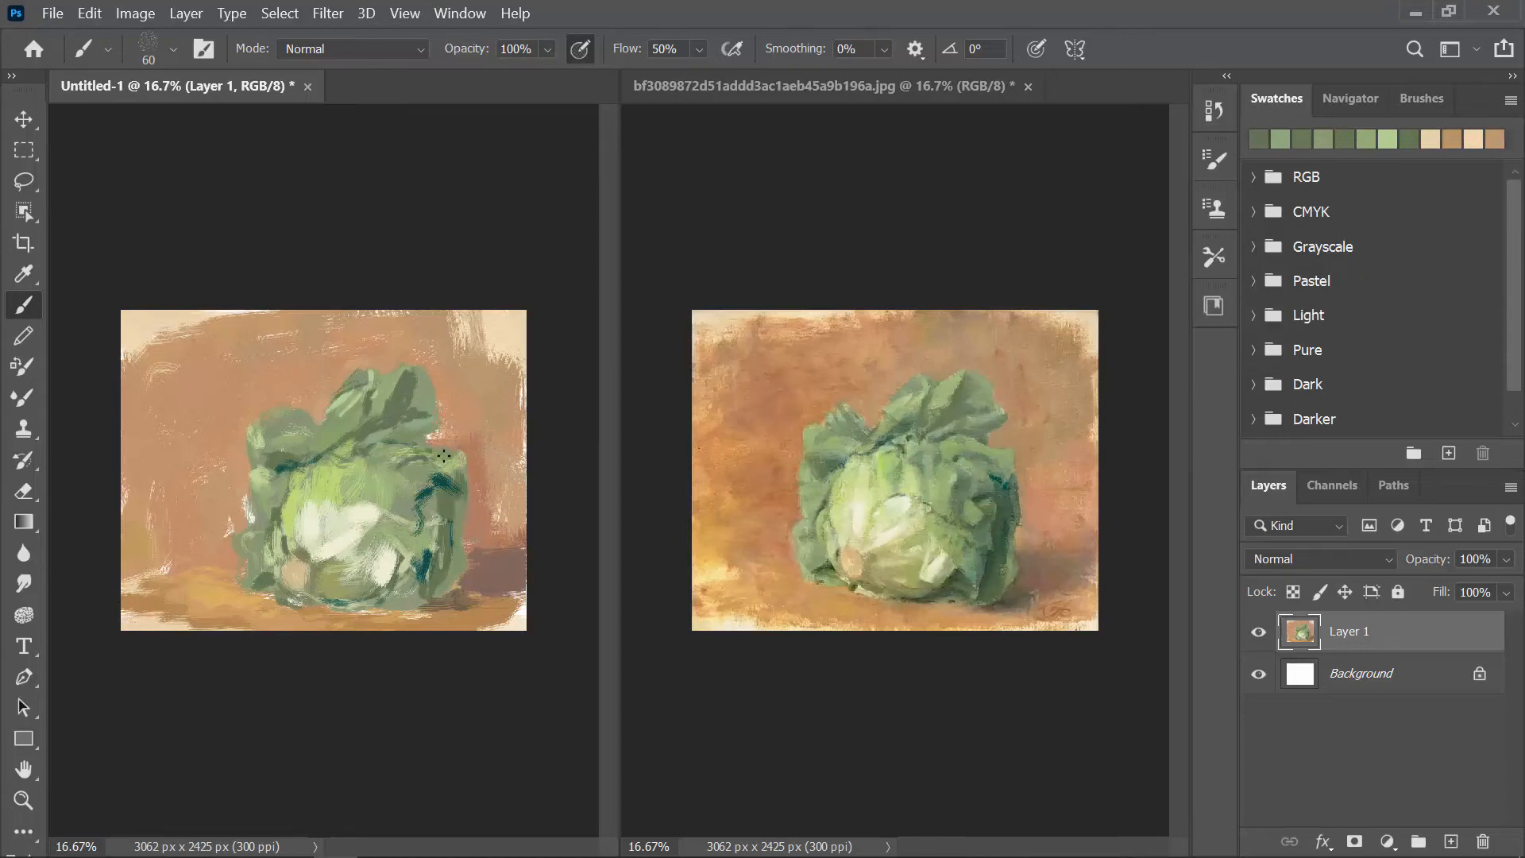
left_click(447, 449, "alt")
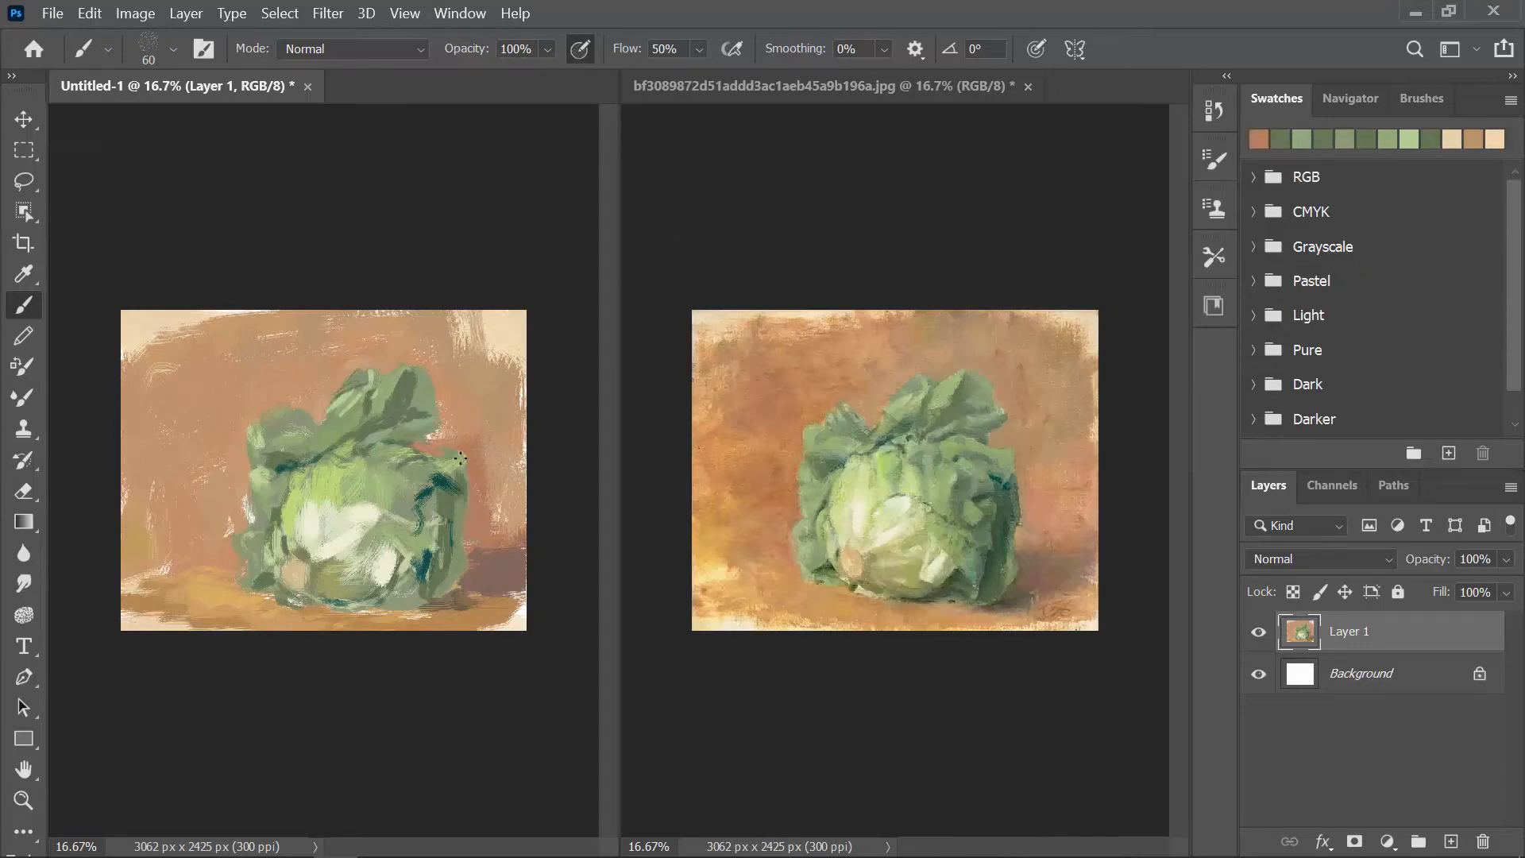
left_click(448, 453, "alt")
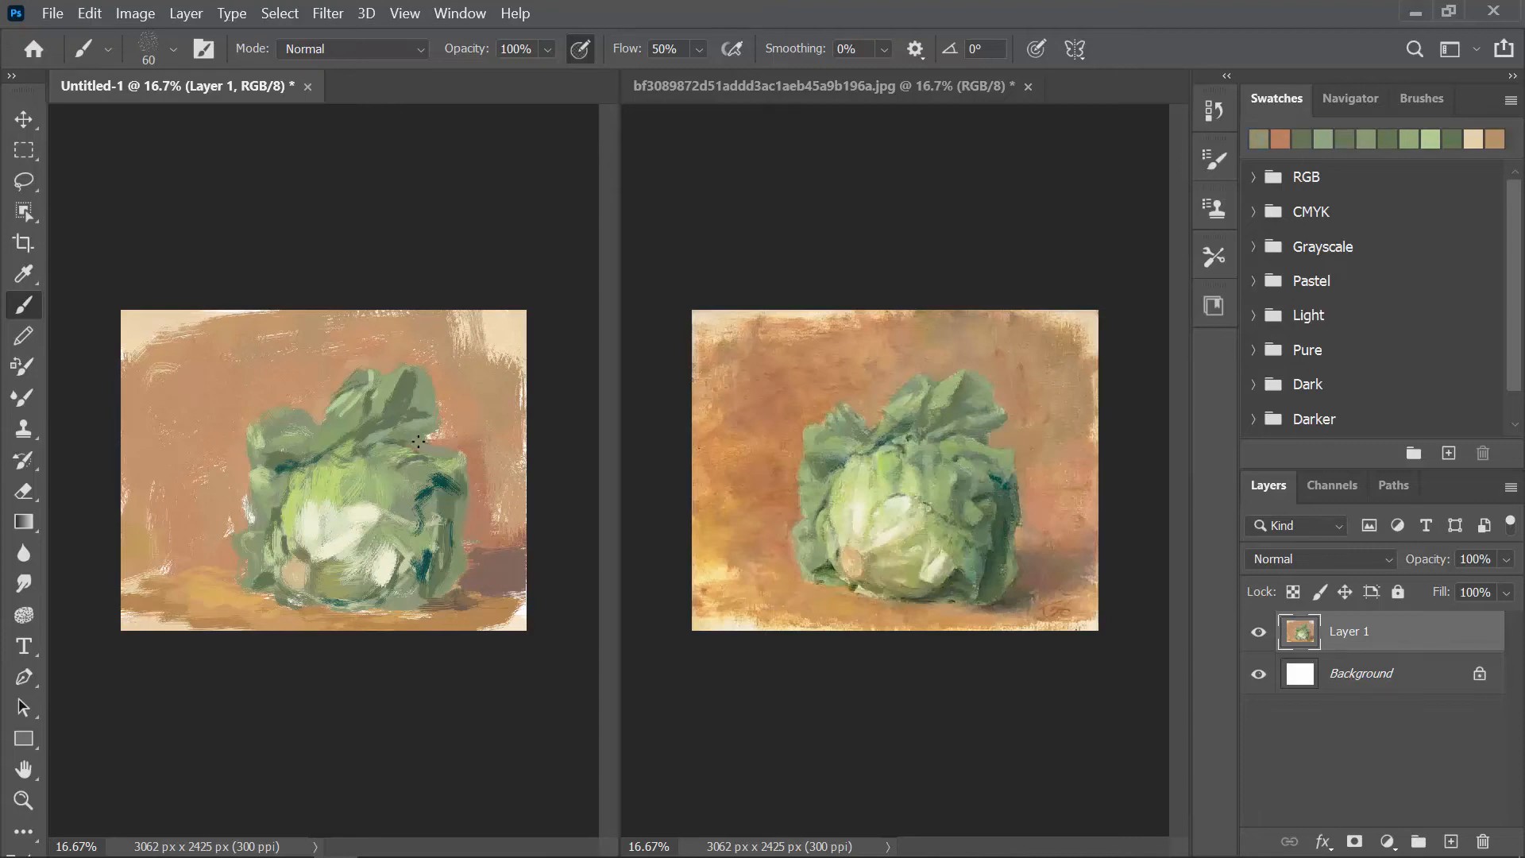
left_click(464, 445, "alt")
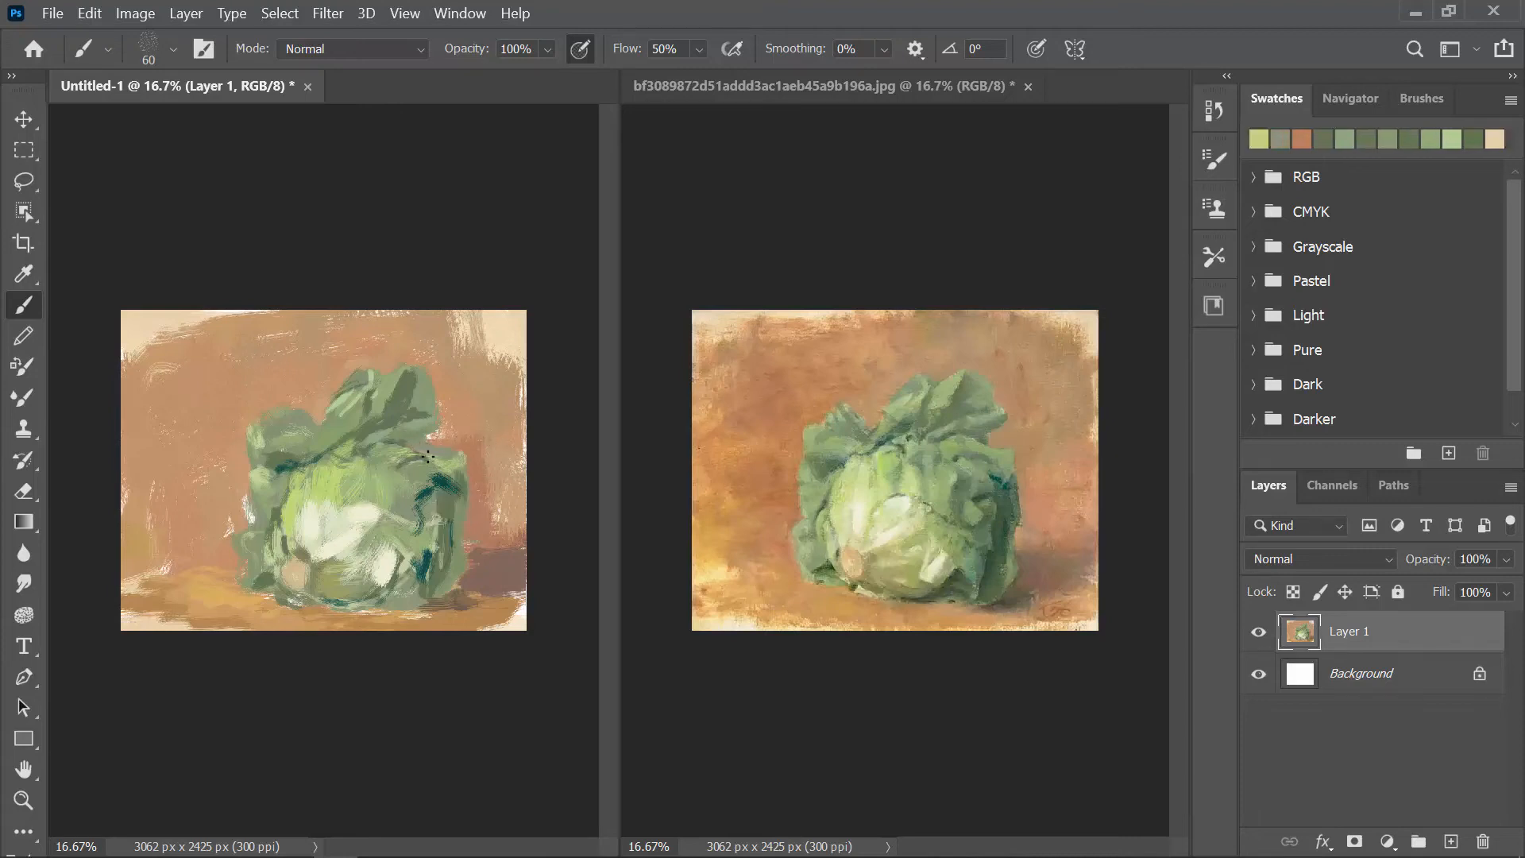
Enlarge the brush to 175 px and paint soft light green patches across the cabbage's upper right leaves
key("bracketright")
key("bracketright")
key("bracketright")
key("bracketright")
key("bracketright")
key("bracketleft")
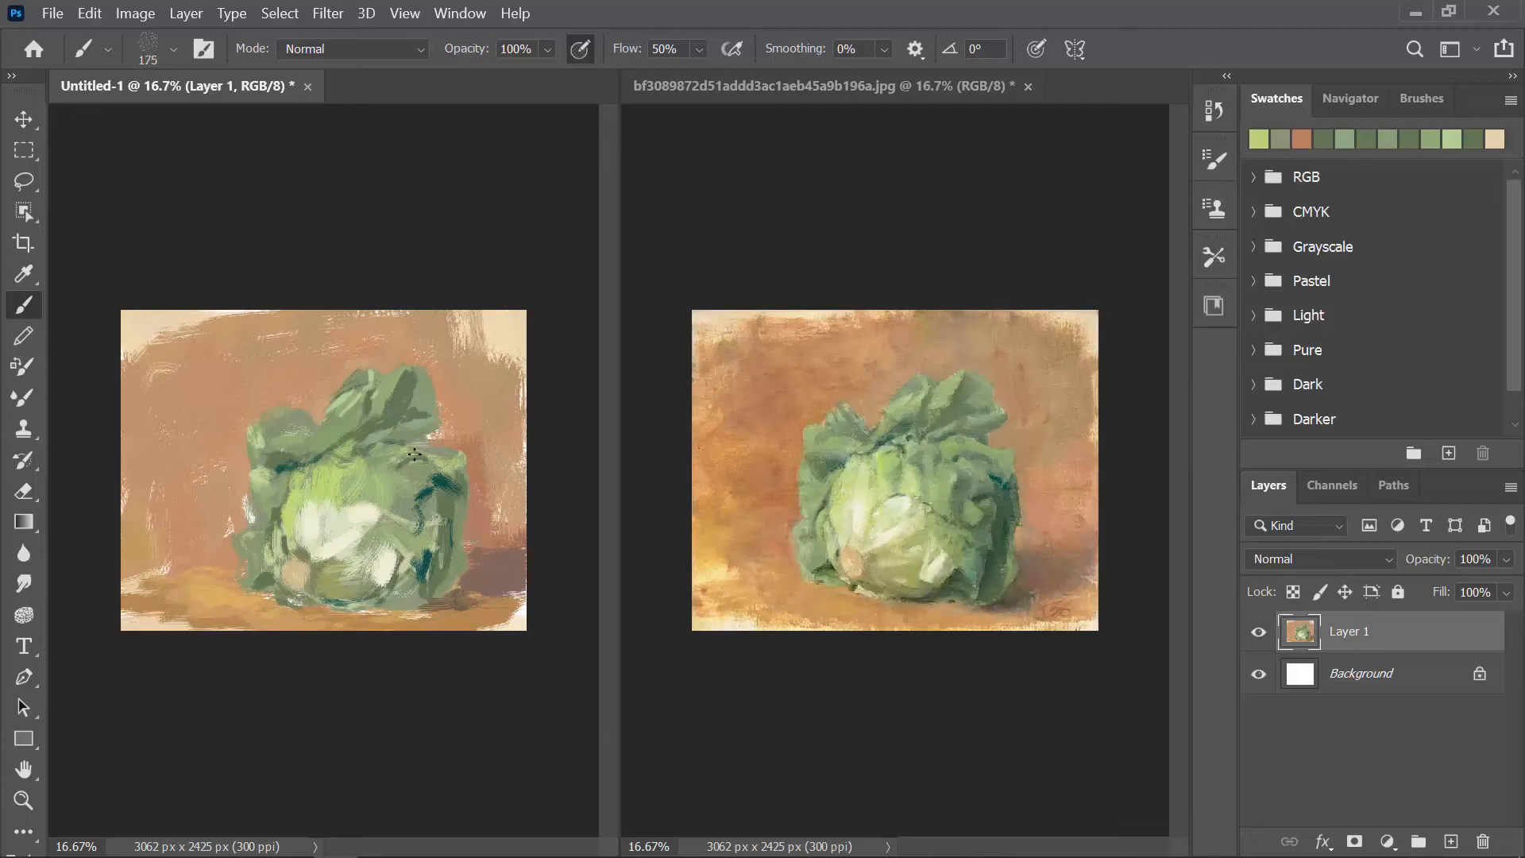
left_click(996, 455, "alt")
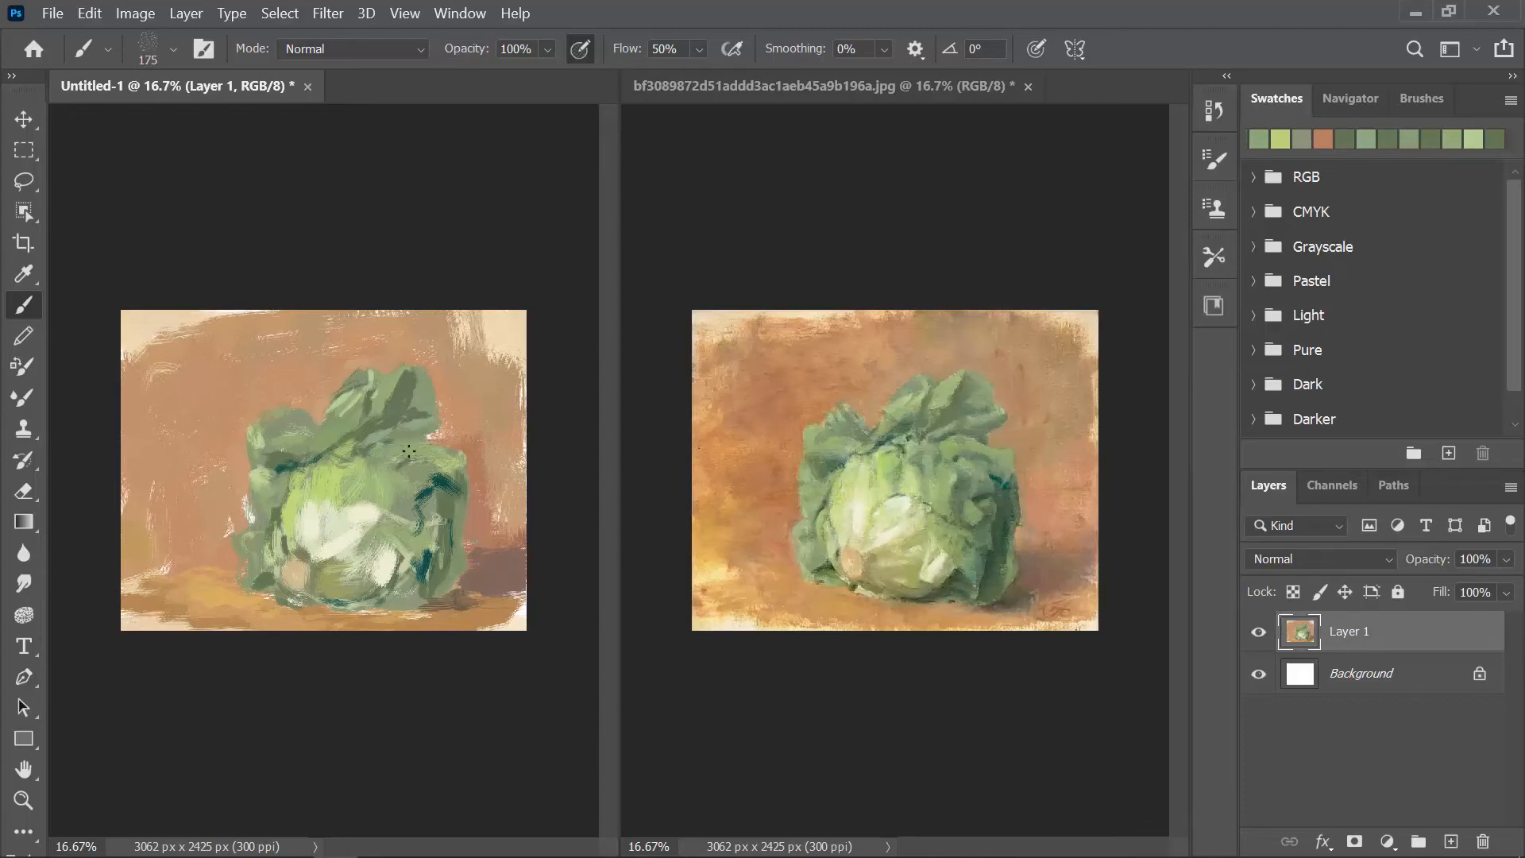
left_click(392, 545, "alt")
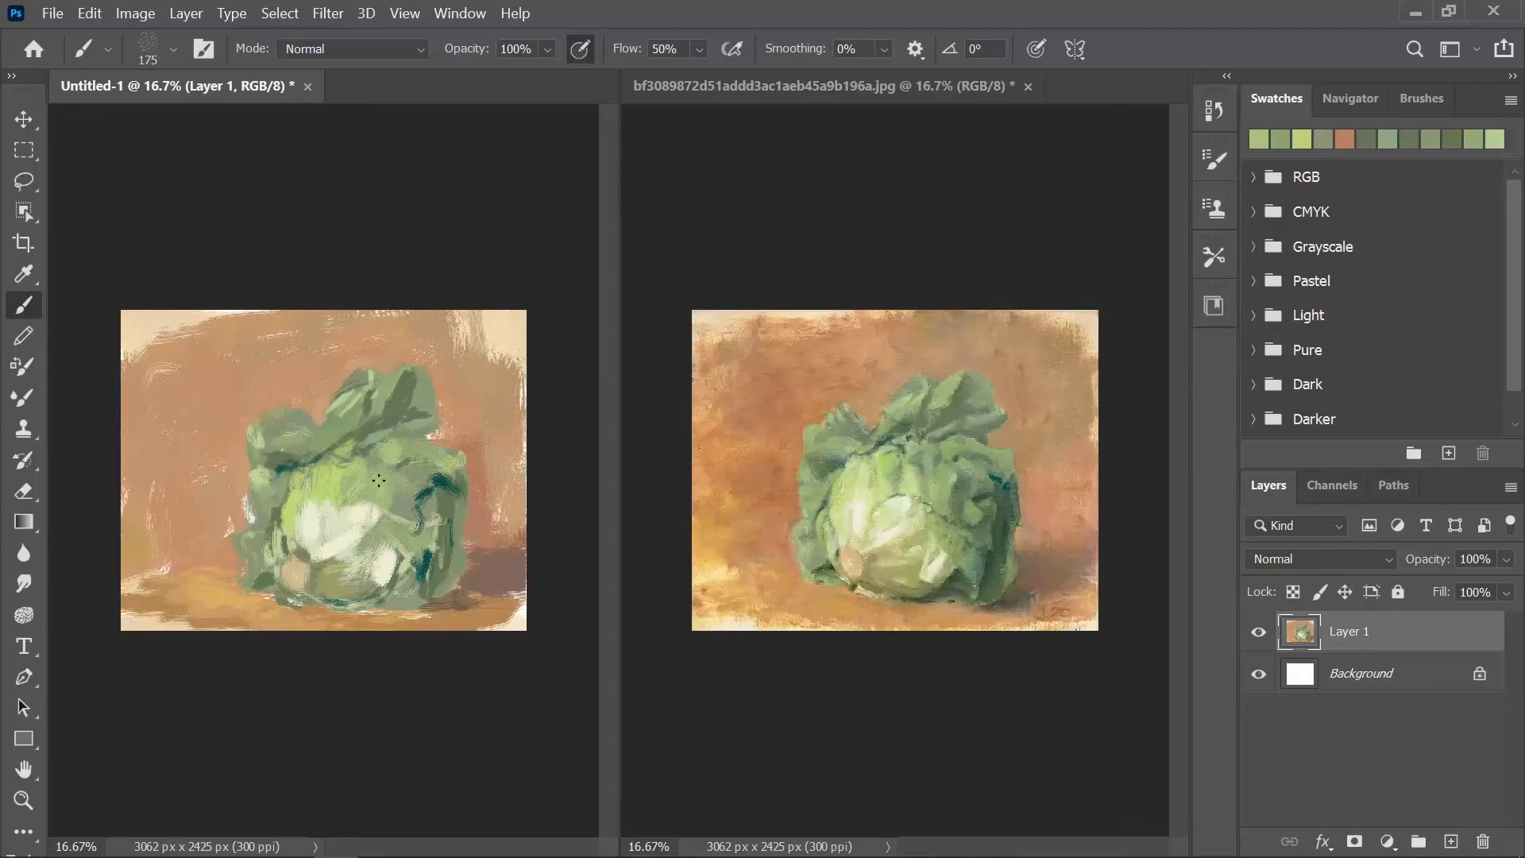
left_click(919, 477, "alt")
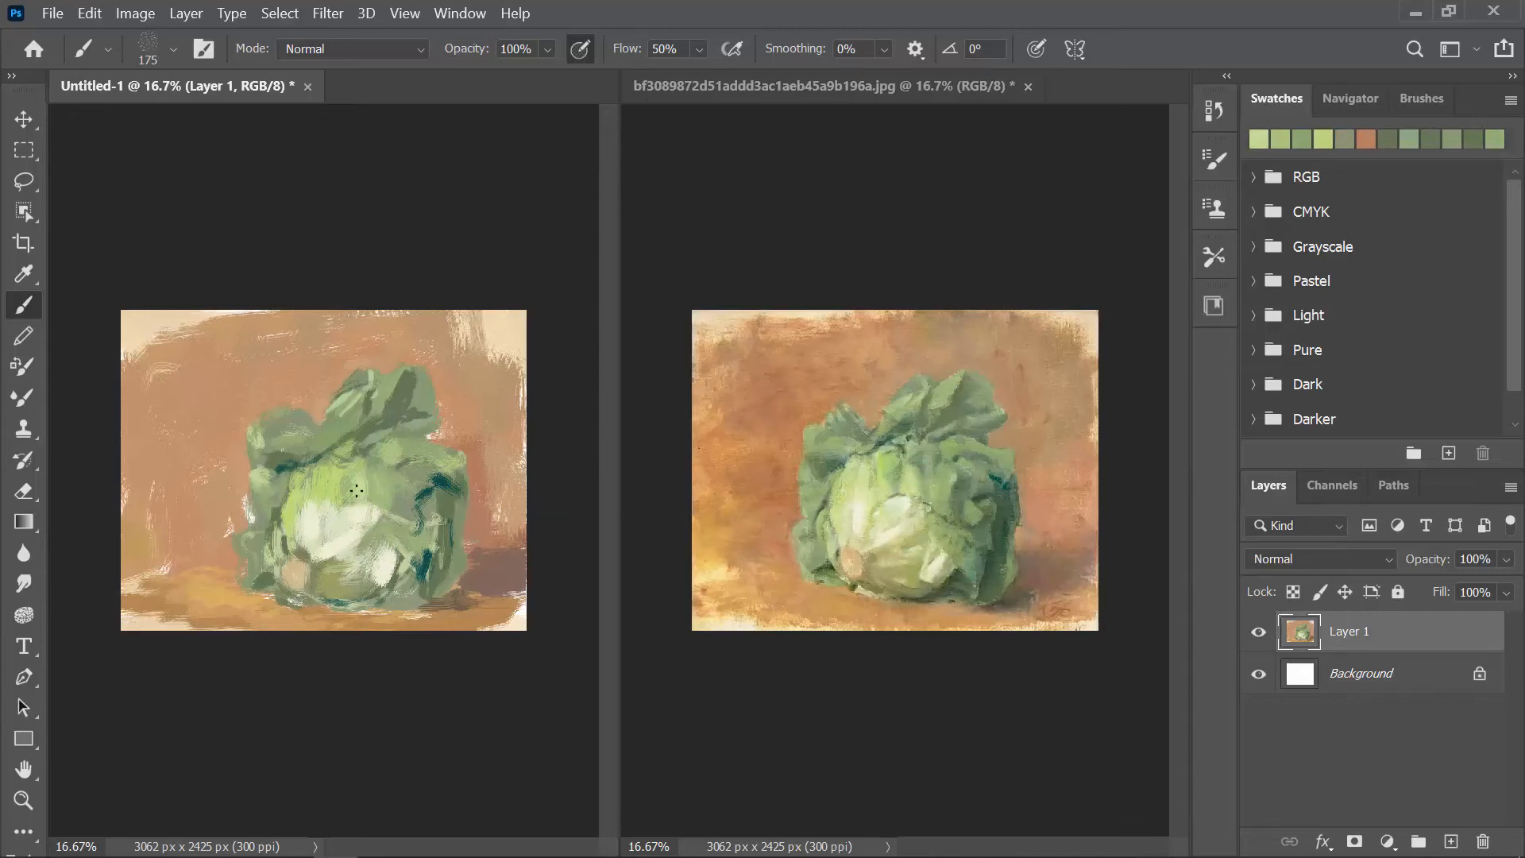
Brush pale yellow-green strokes over the left ribs, centre and lower part of the cabbage's pale heart
left_click_drag(309, 479, 273, 554)
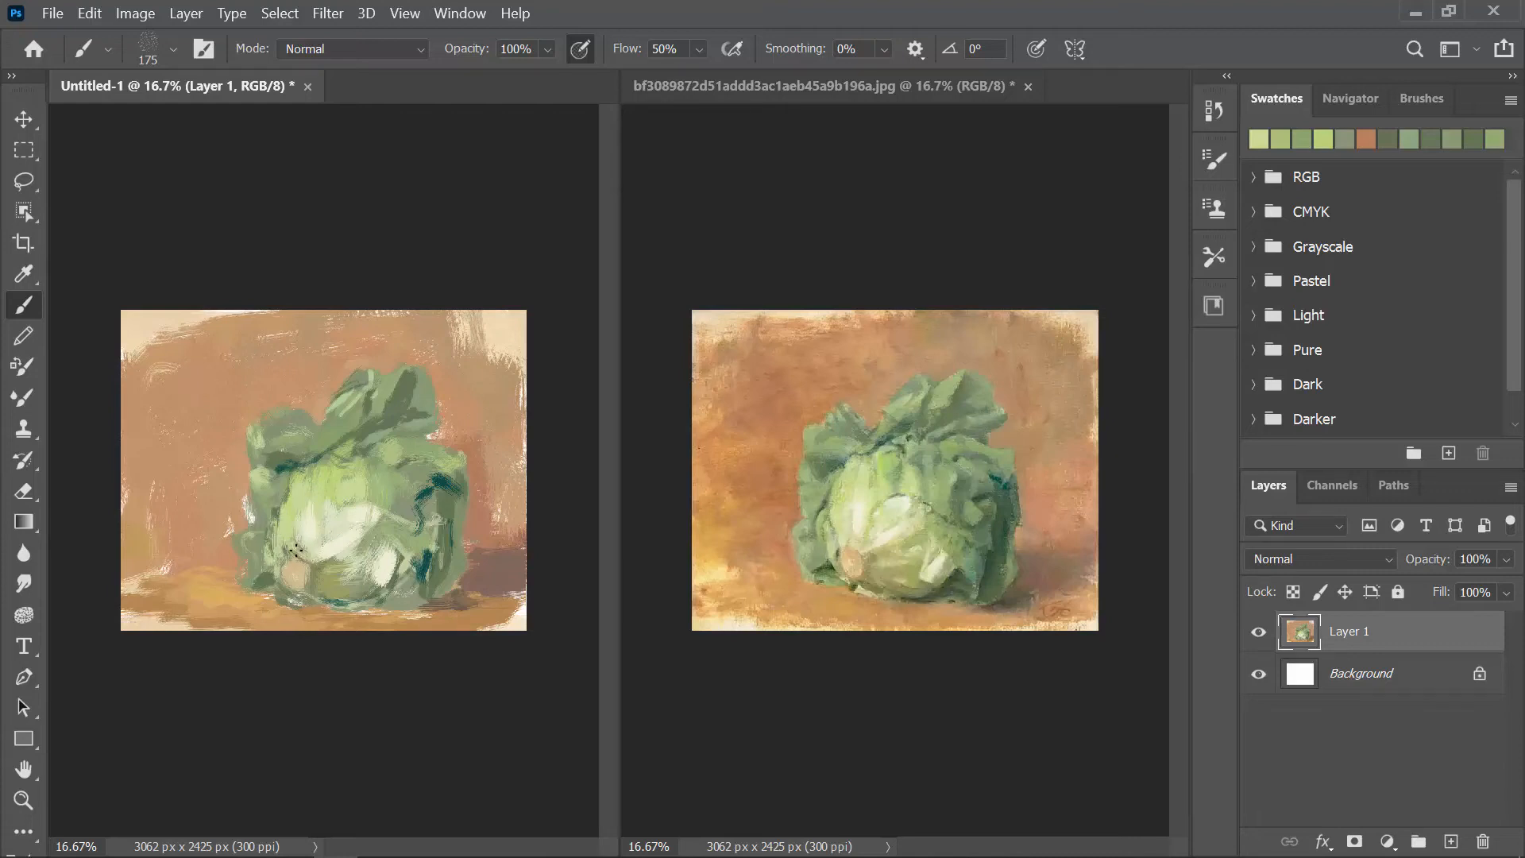
mouse_move(363, 543)
left_mouse_down()
mouse_move(392, 522)
mouse_move(386, 535)
left_mouse_up()
left_click_drag(350, 585, 369, 569)
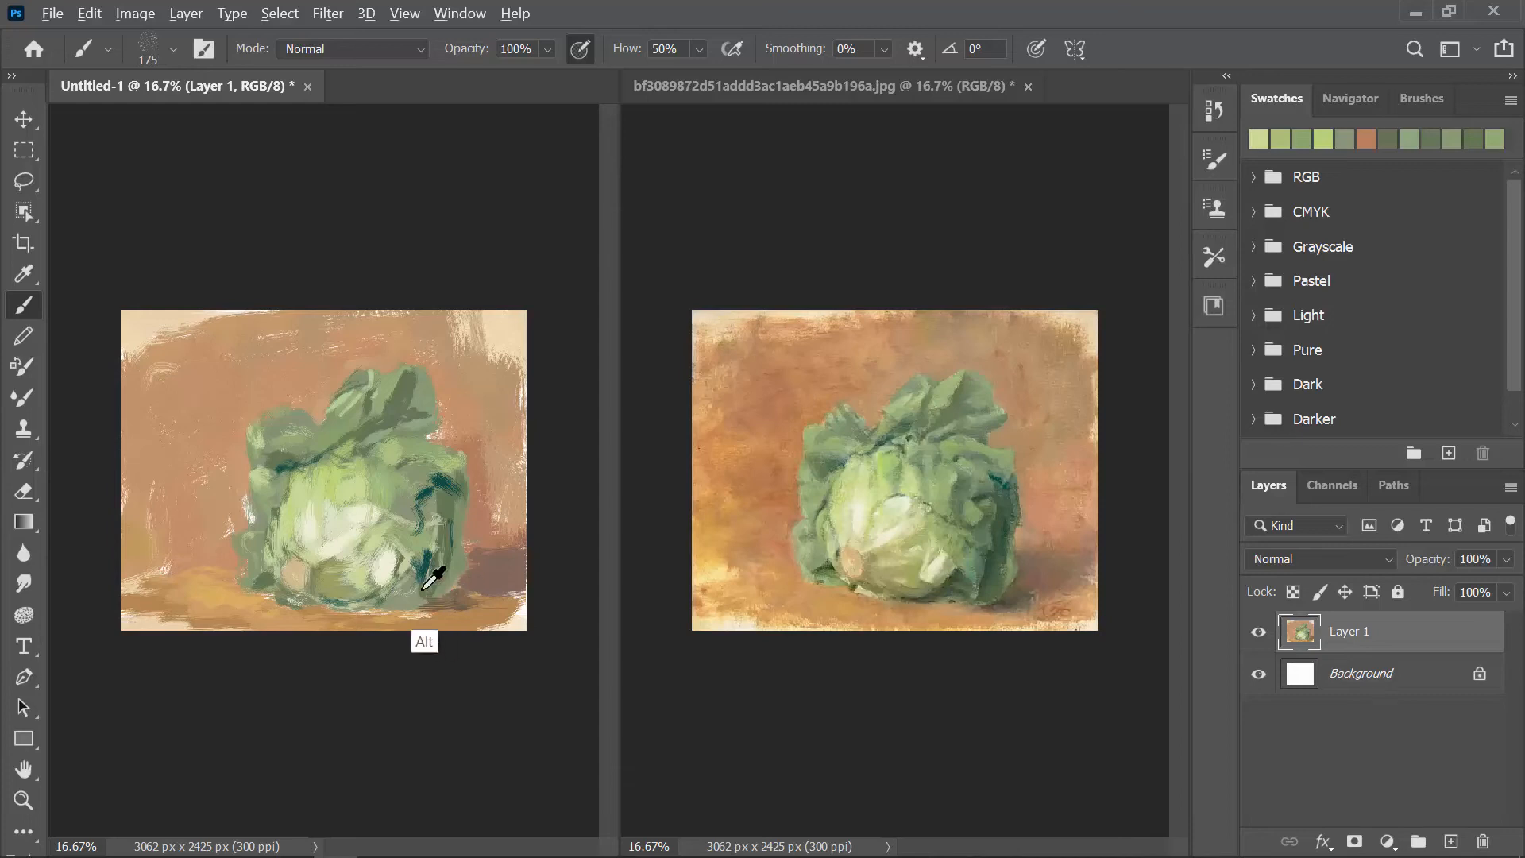
Add dark green shadow strokes along the cabbage's lower right side with a tone sampled from the reference
left_click(947, 588, "alt")
left_click_drag(404, 585, 380, 601)
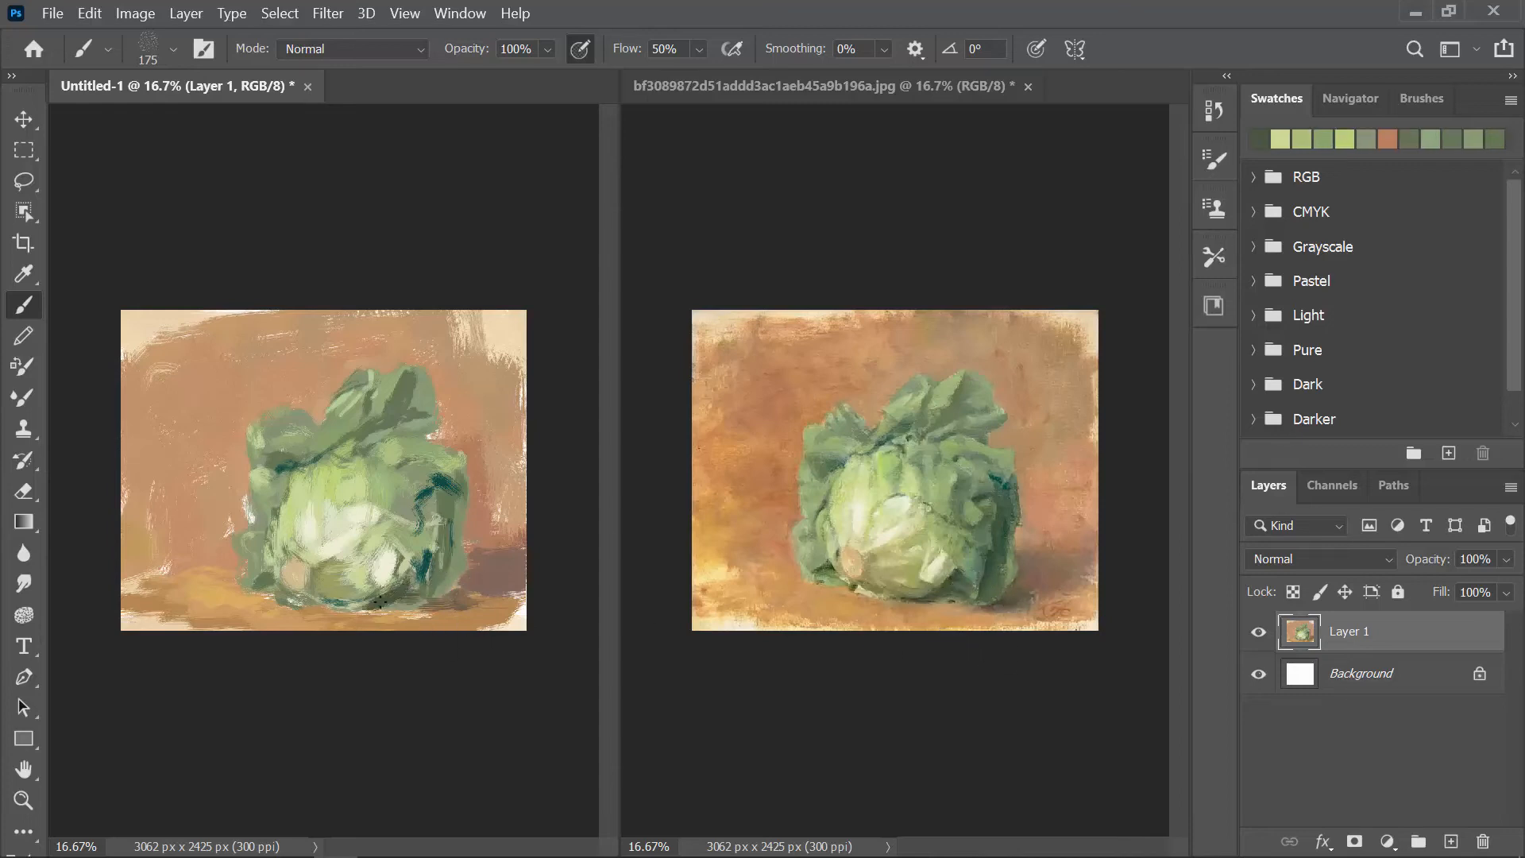
mouse_move(455, 544)
left_mouse_down()
mouse_move(444, 520)
mouse_move(448, 541)
left_mouse_up()
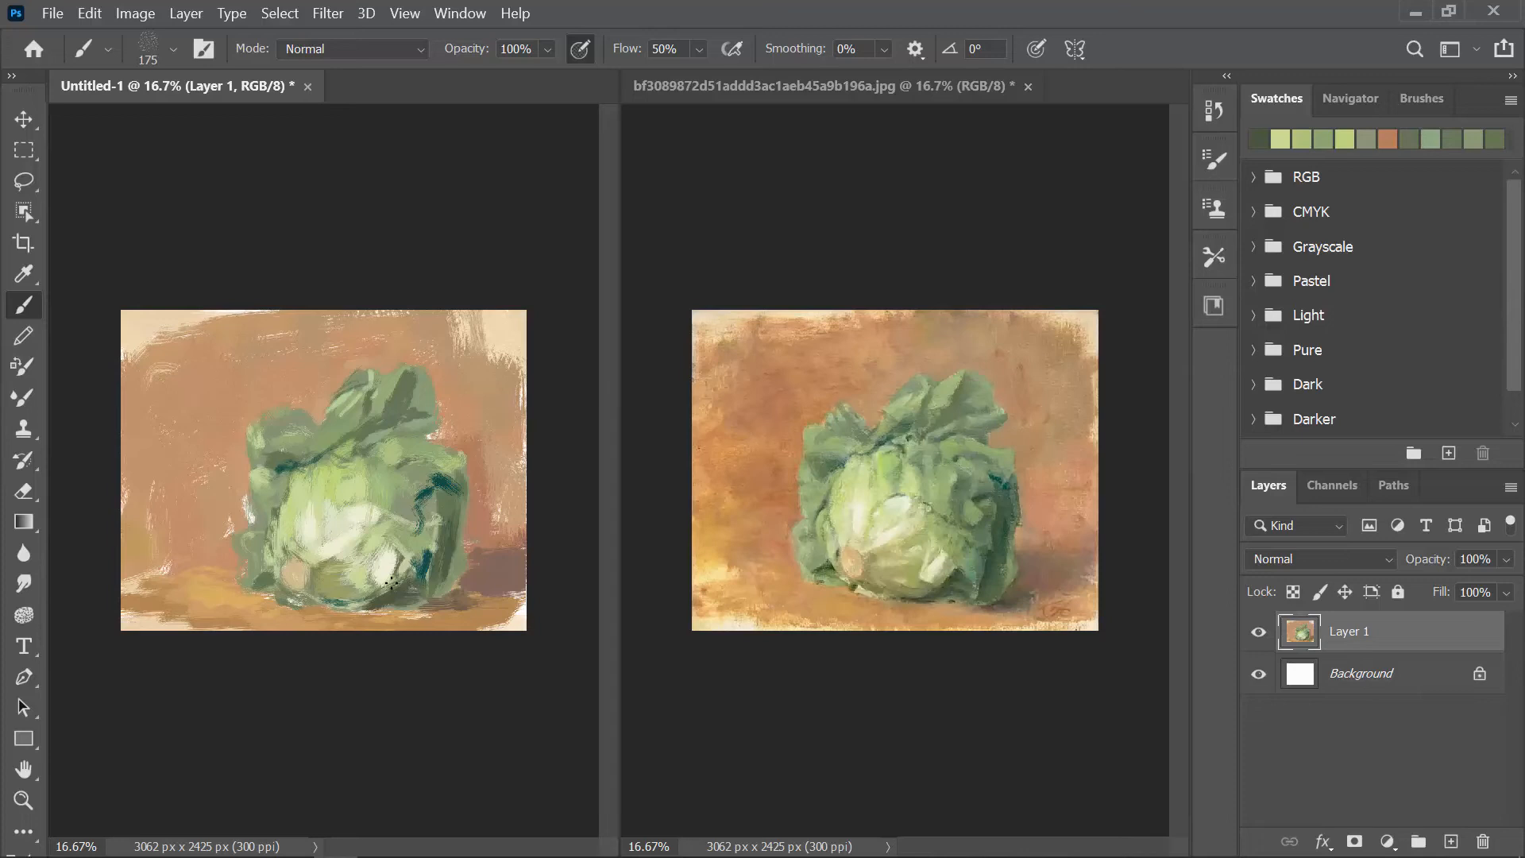
Reshape the right edge of the top leaf with sampled green and background orange
left_click(429, 417, "alt")
left_click(440, 382, "alt")
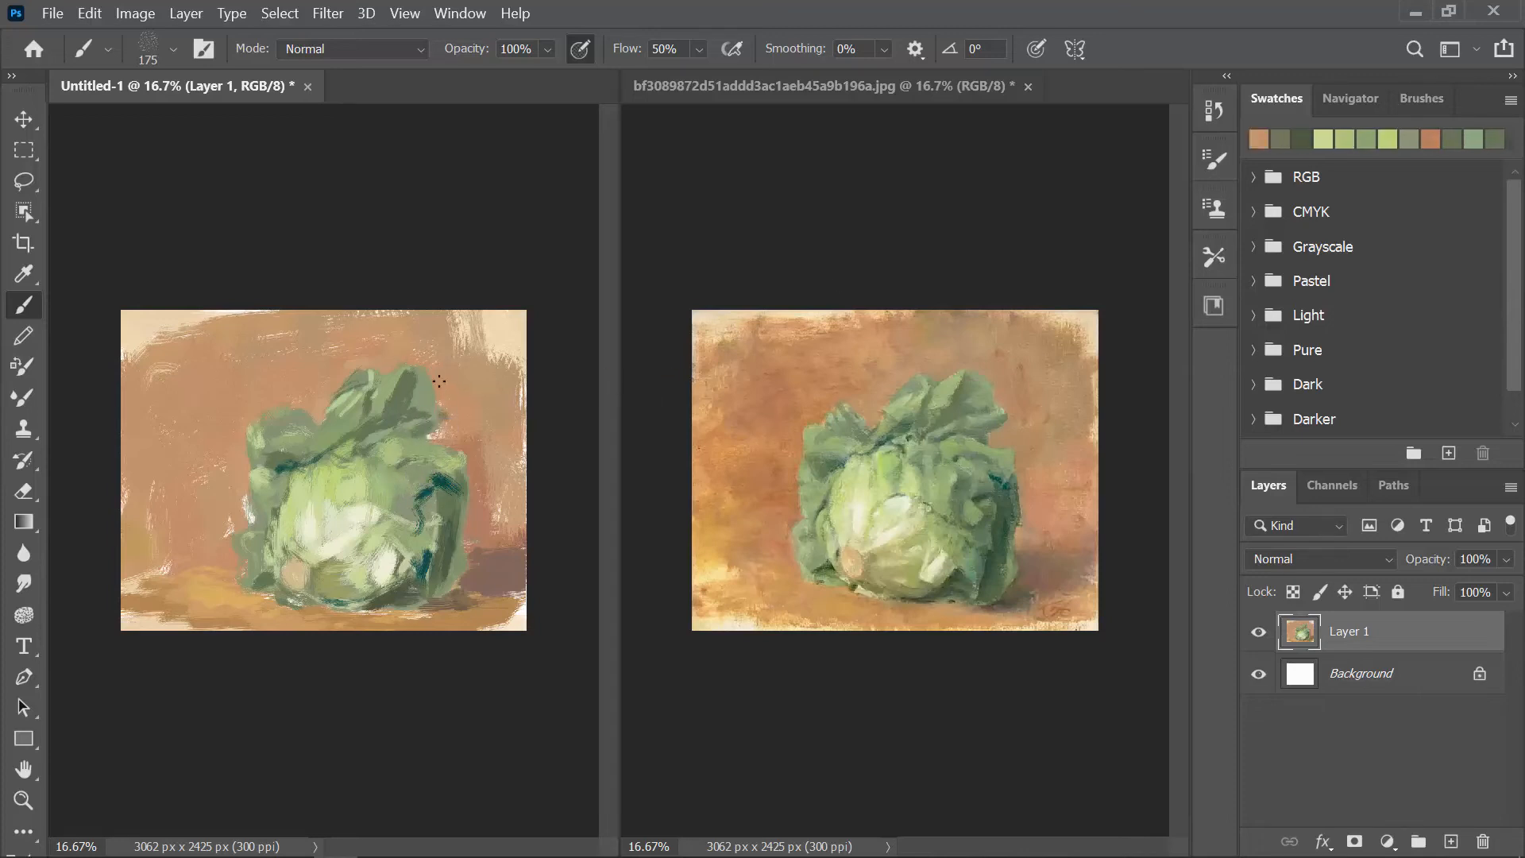
left_click(419, 376, "alt")
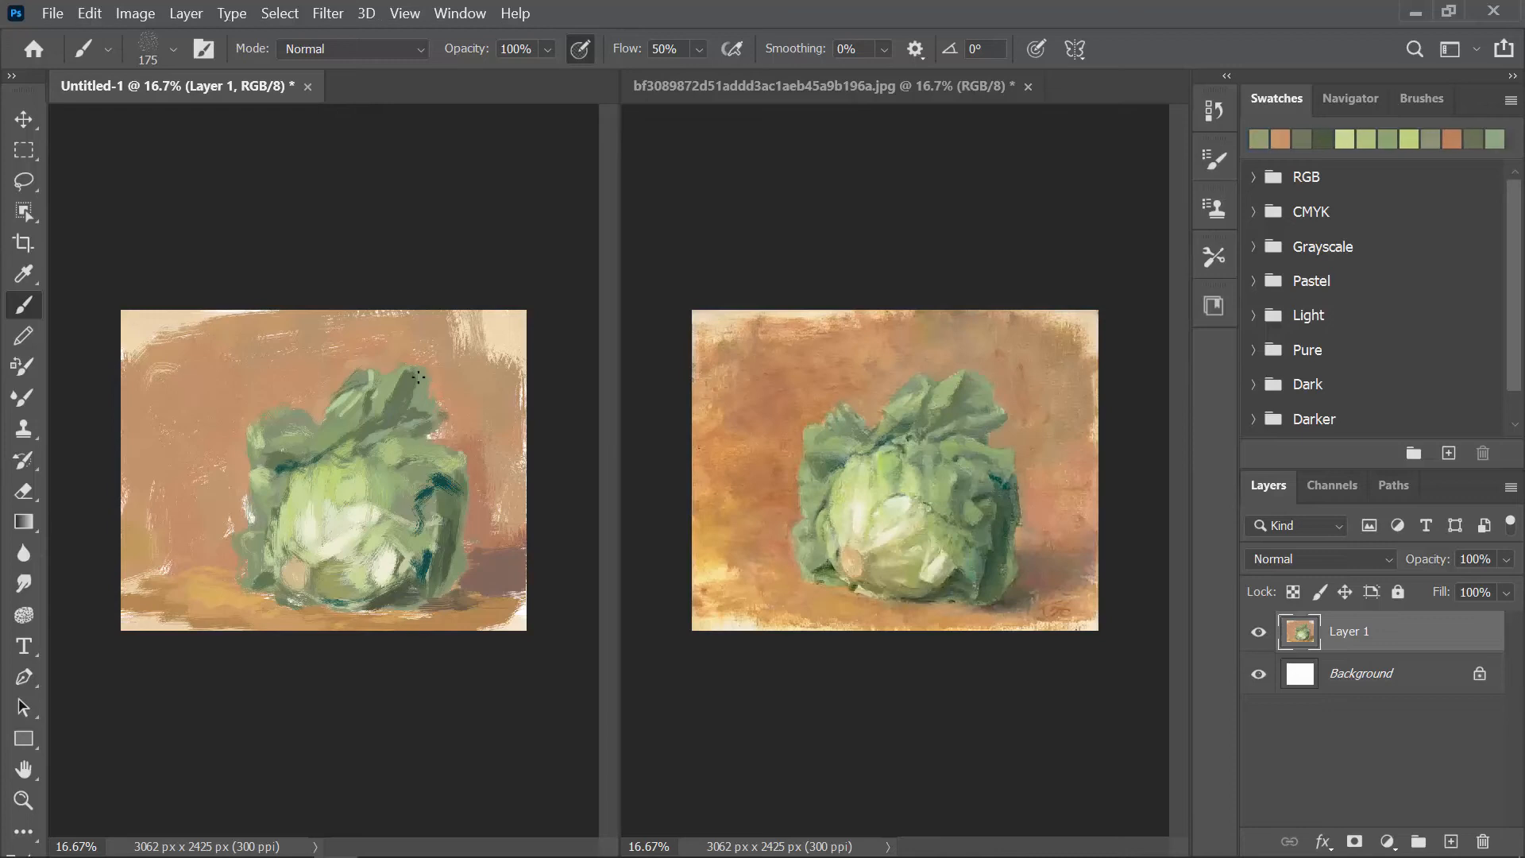
Blend the pale highlights across the left ribs and central leaf with light green, cream and grey tones sampled from the painting
left_click(296, 476, "alt")
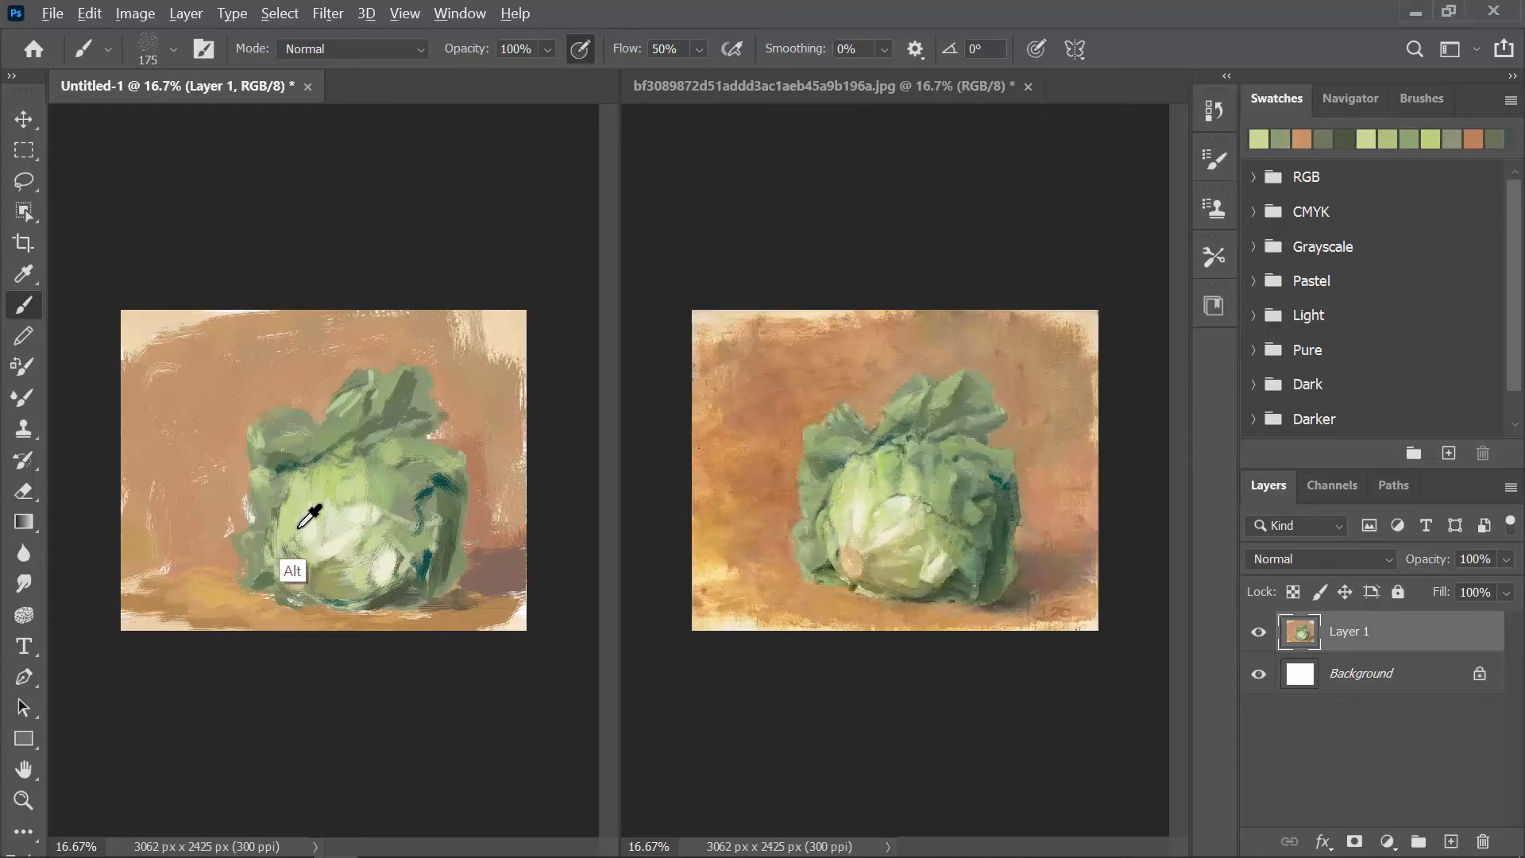
left_click(306, 507, "alt")
left_click(353, 517, "alt")
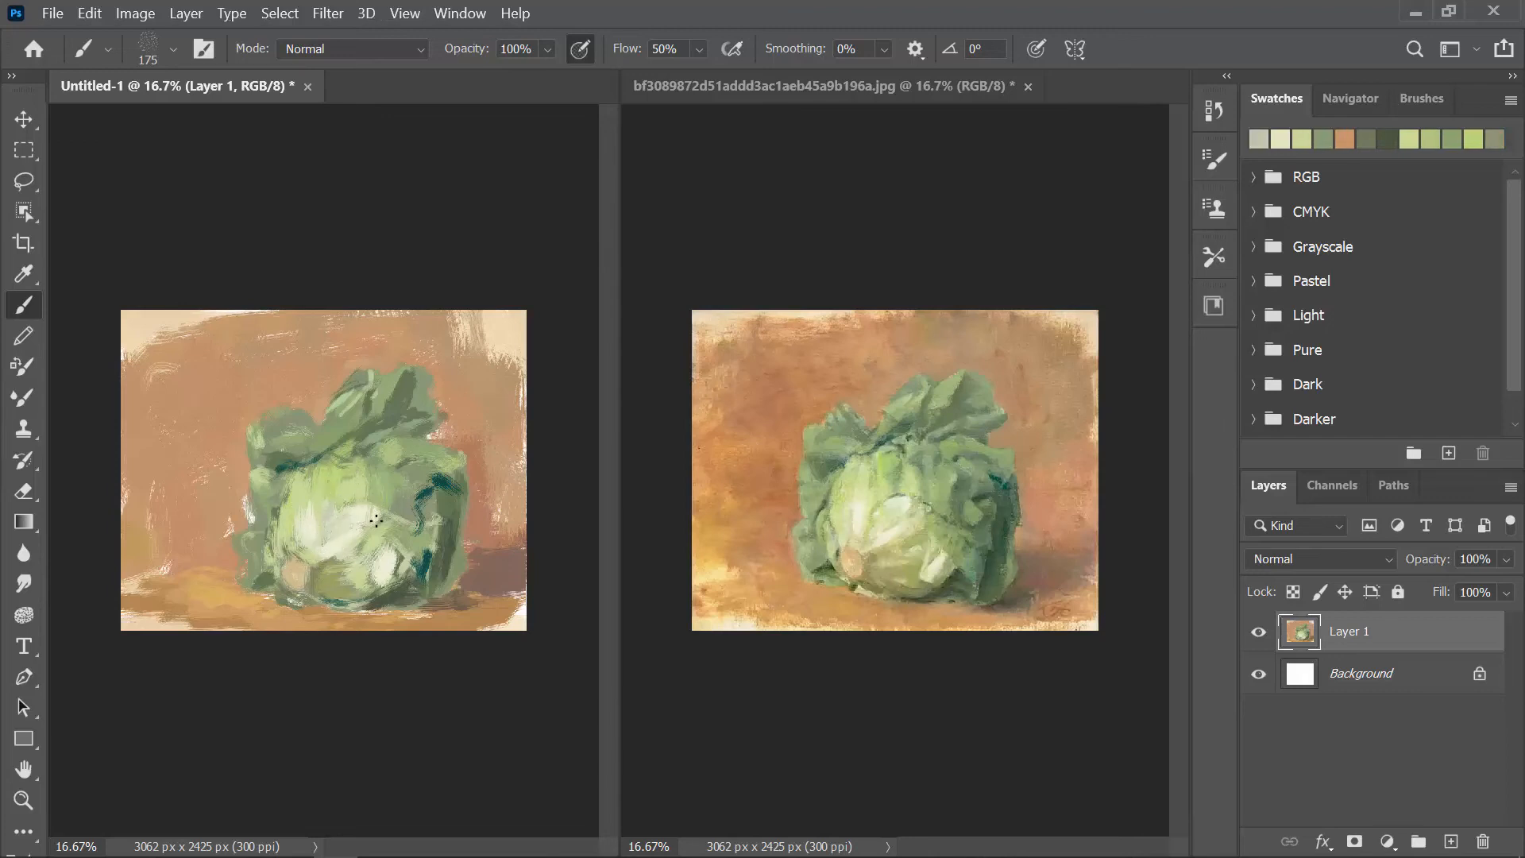
Break up the upper centre of the cabbage with light and dark green strokes sampled from the painting
left_click(389, 475, "alt")
left_click(363, 465, "alt")
left_click(350, 475, "alt")
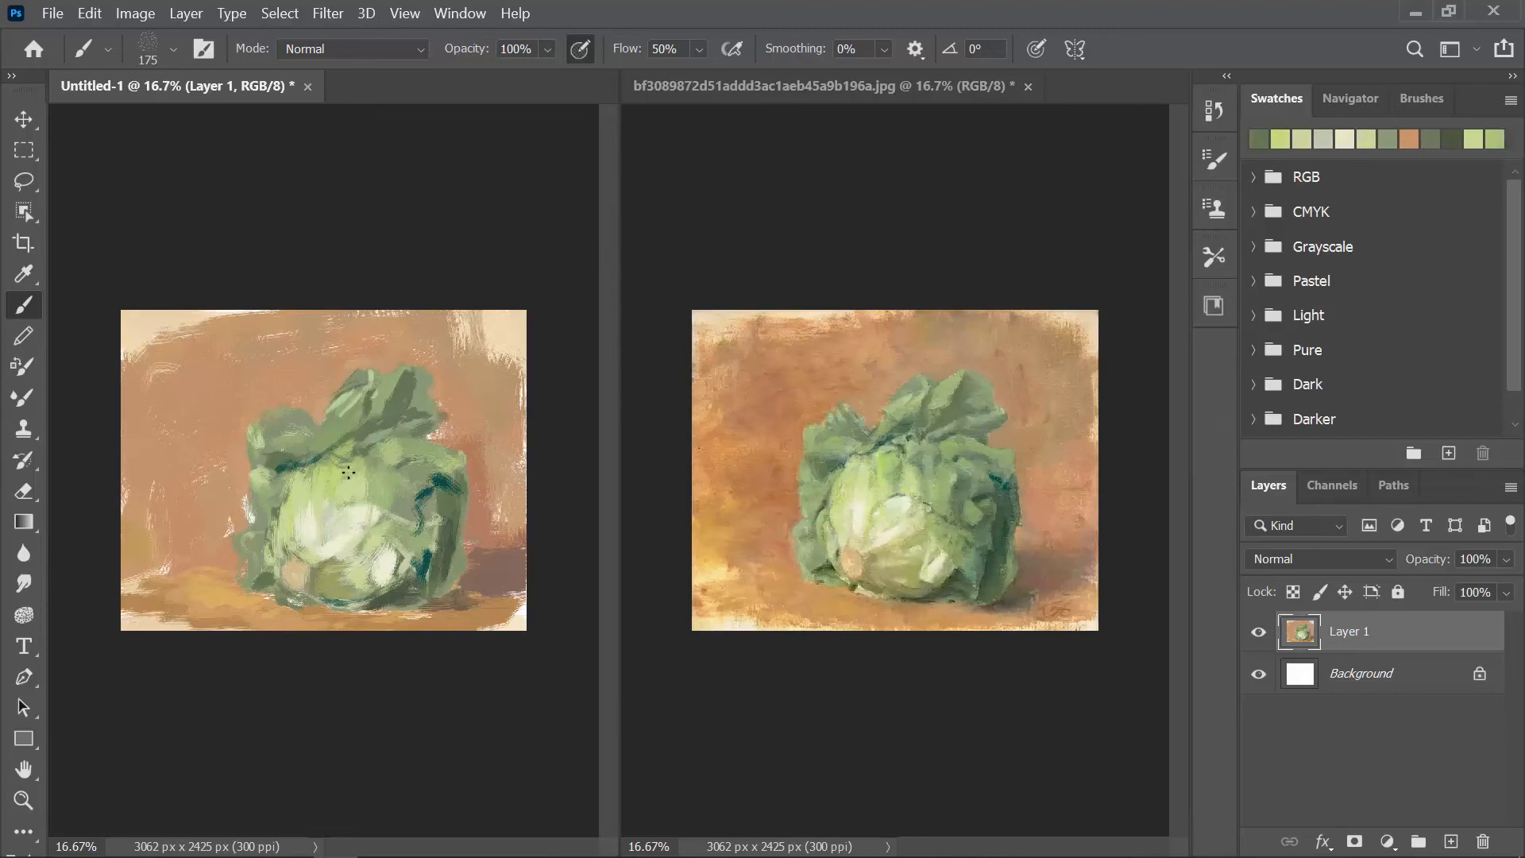
left_click_drag(348, 473, 345, 470)
left_click(382, 474, "alt")
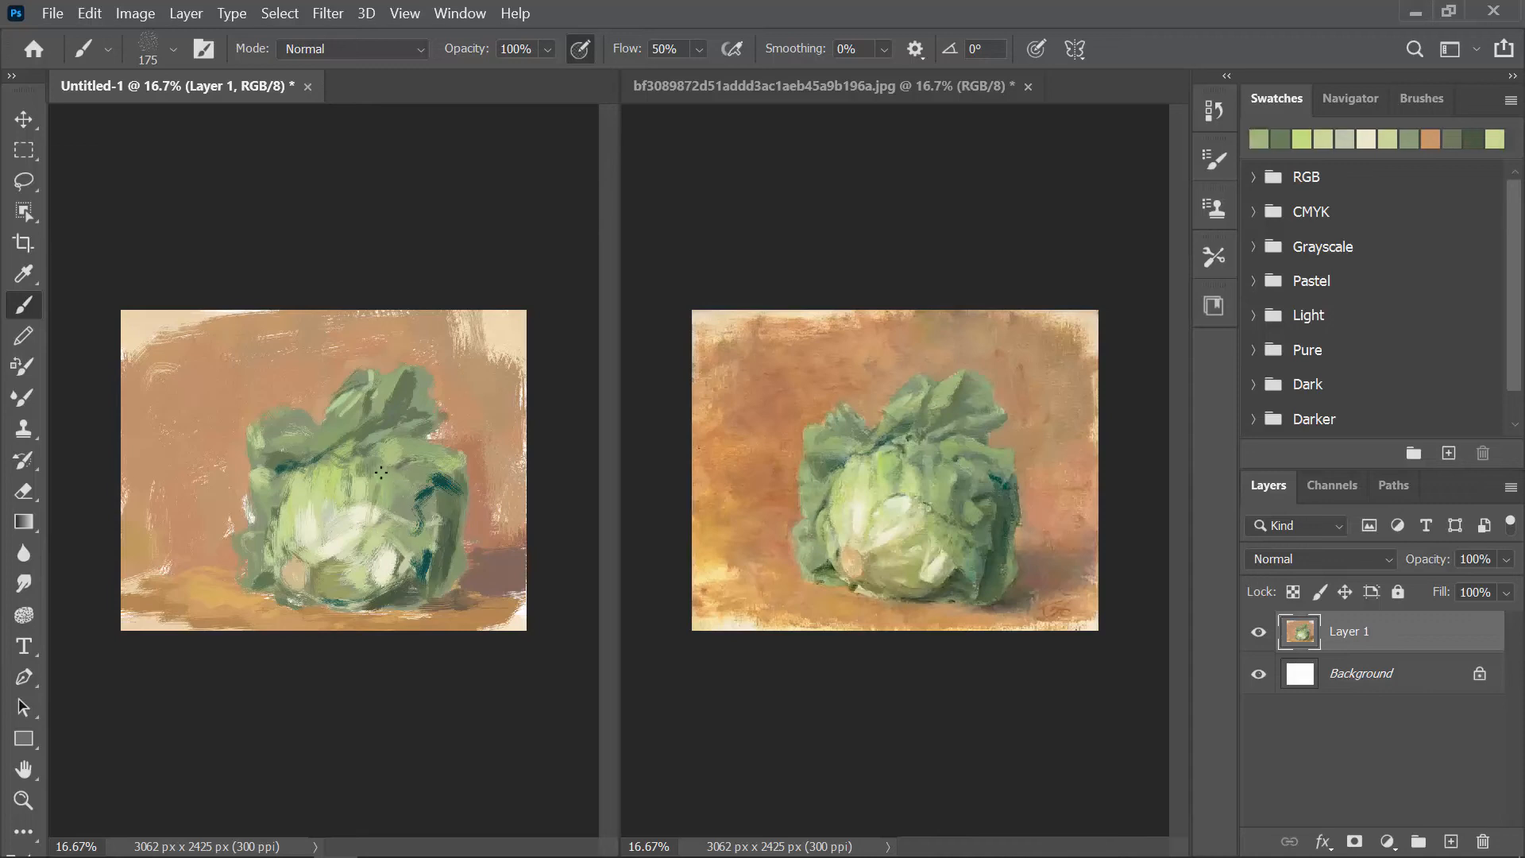
left_click_drag(395, 497, 388, 510)
Deepen the outer leaves with dark greens sampled from the reference and define the curved crease around the central leaf
left_click(1007, 506, "alt")
left_click(1009, 569, "alt")
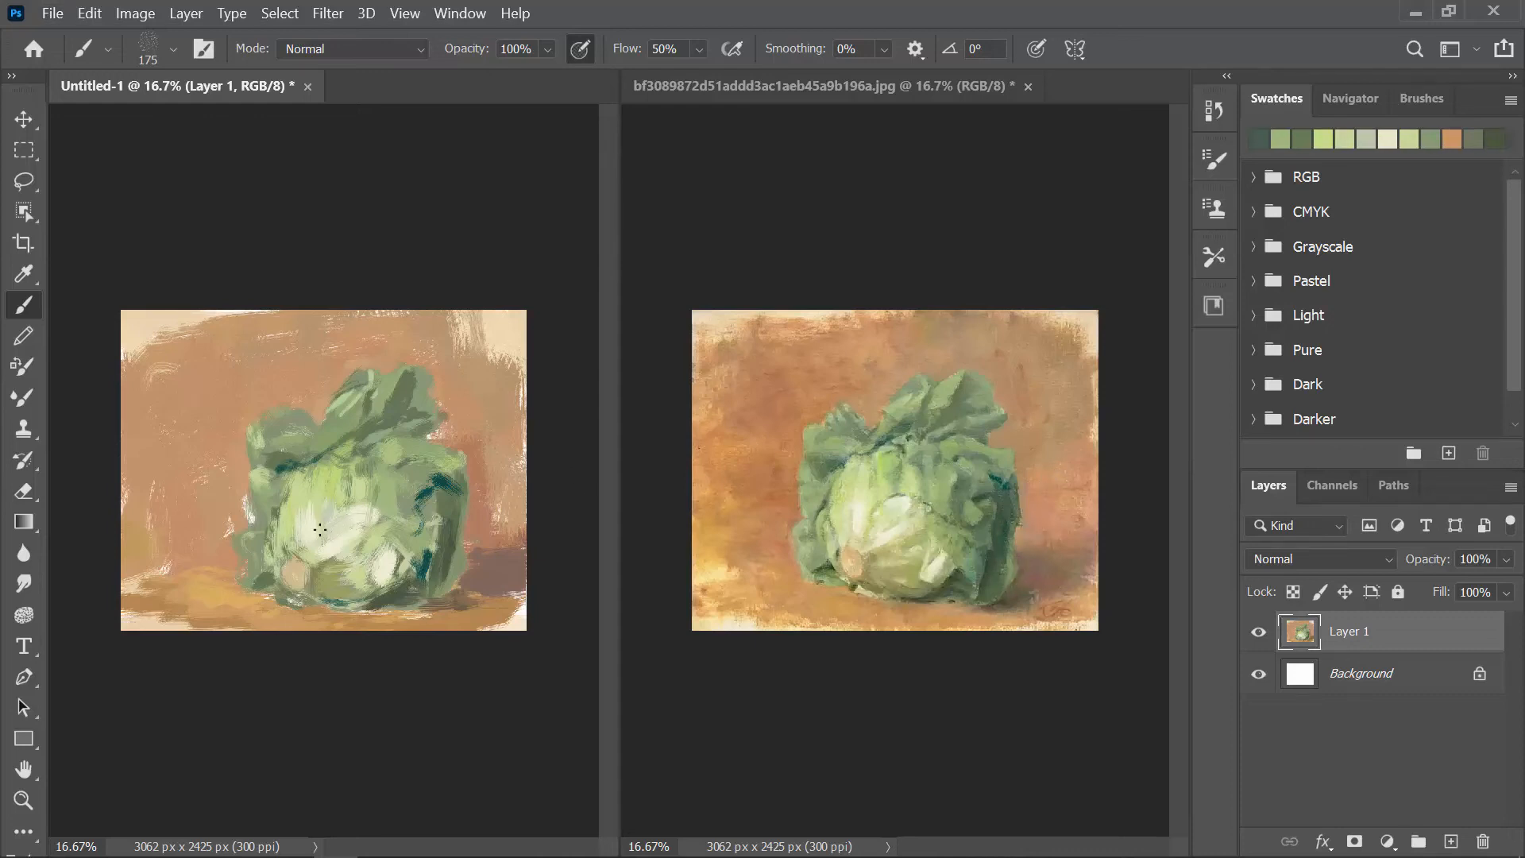
left_click(402, 545, "alt")
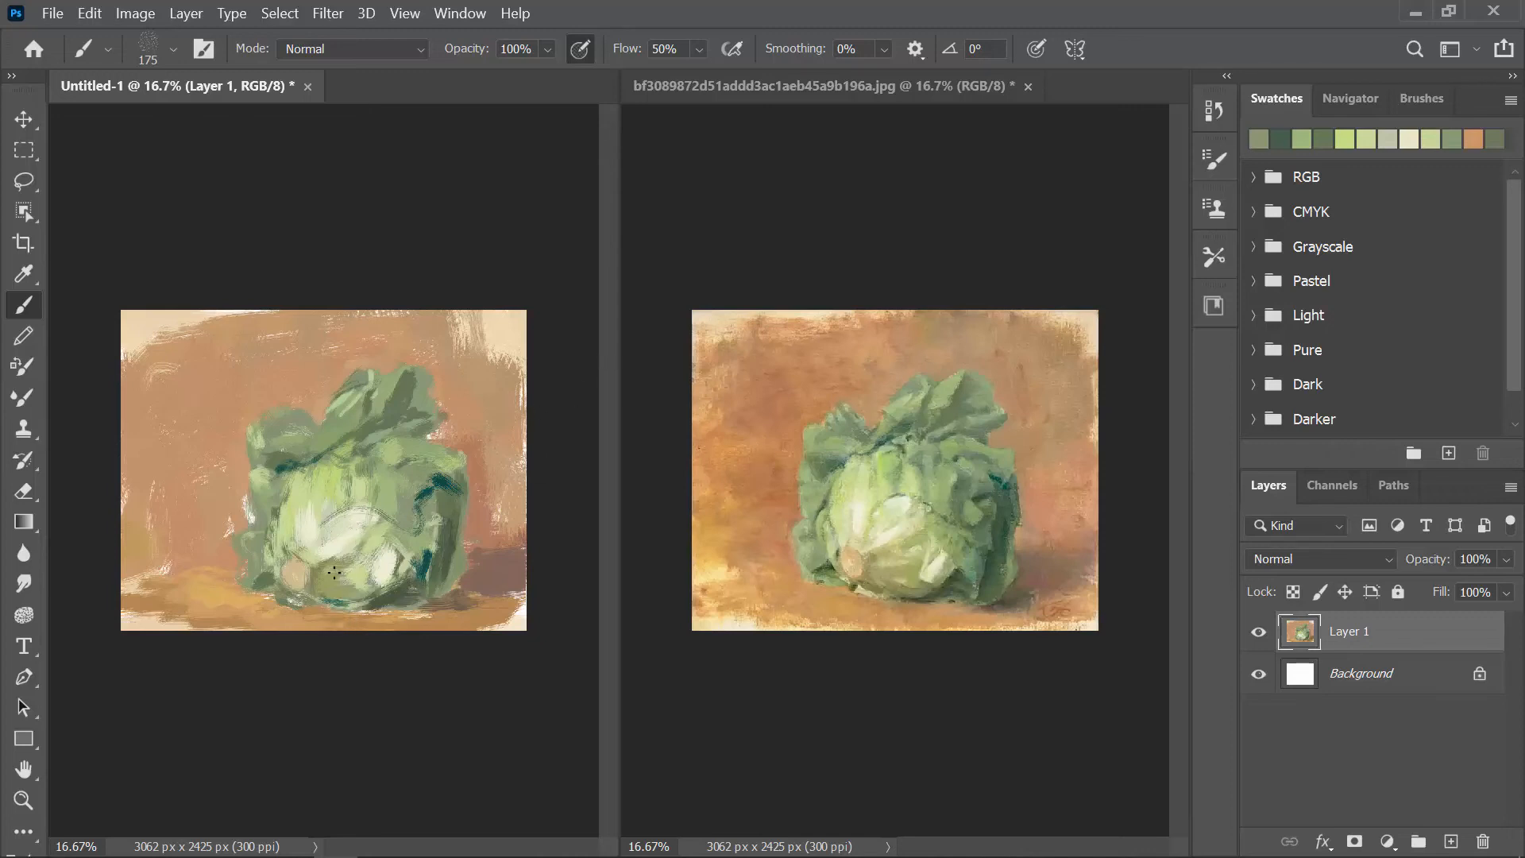
Strengthen the cream highlights on the central and lower right leaves, adding light green and dark accents between them
left_click(356, 529, "alt")
left_click(327, 510, "alt")
left_click(326, 538, "alt")
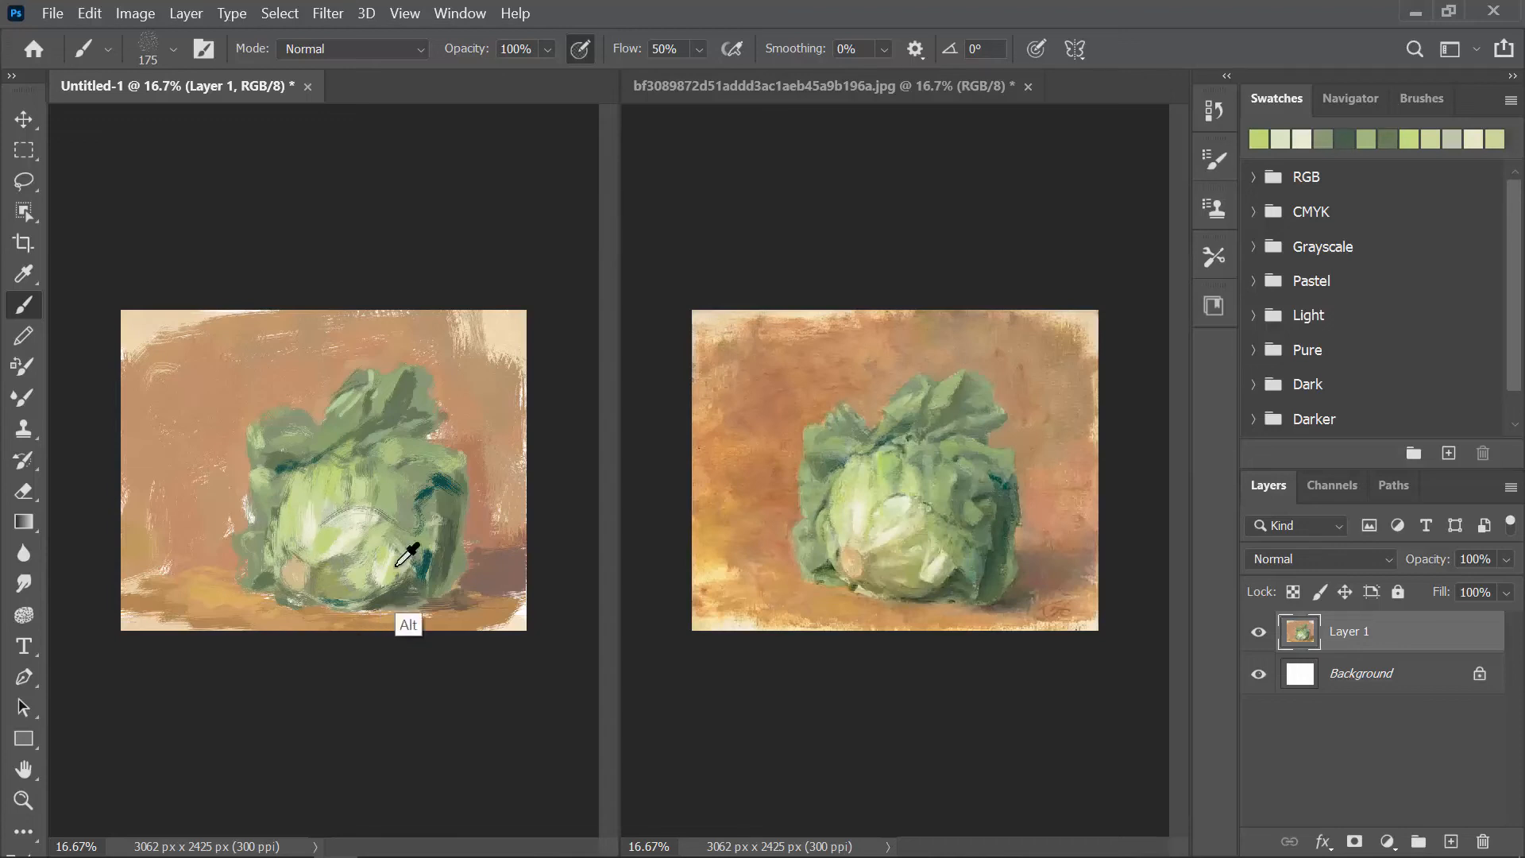
left_click(399, 585, "alt")
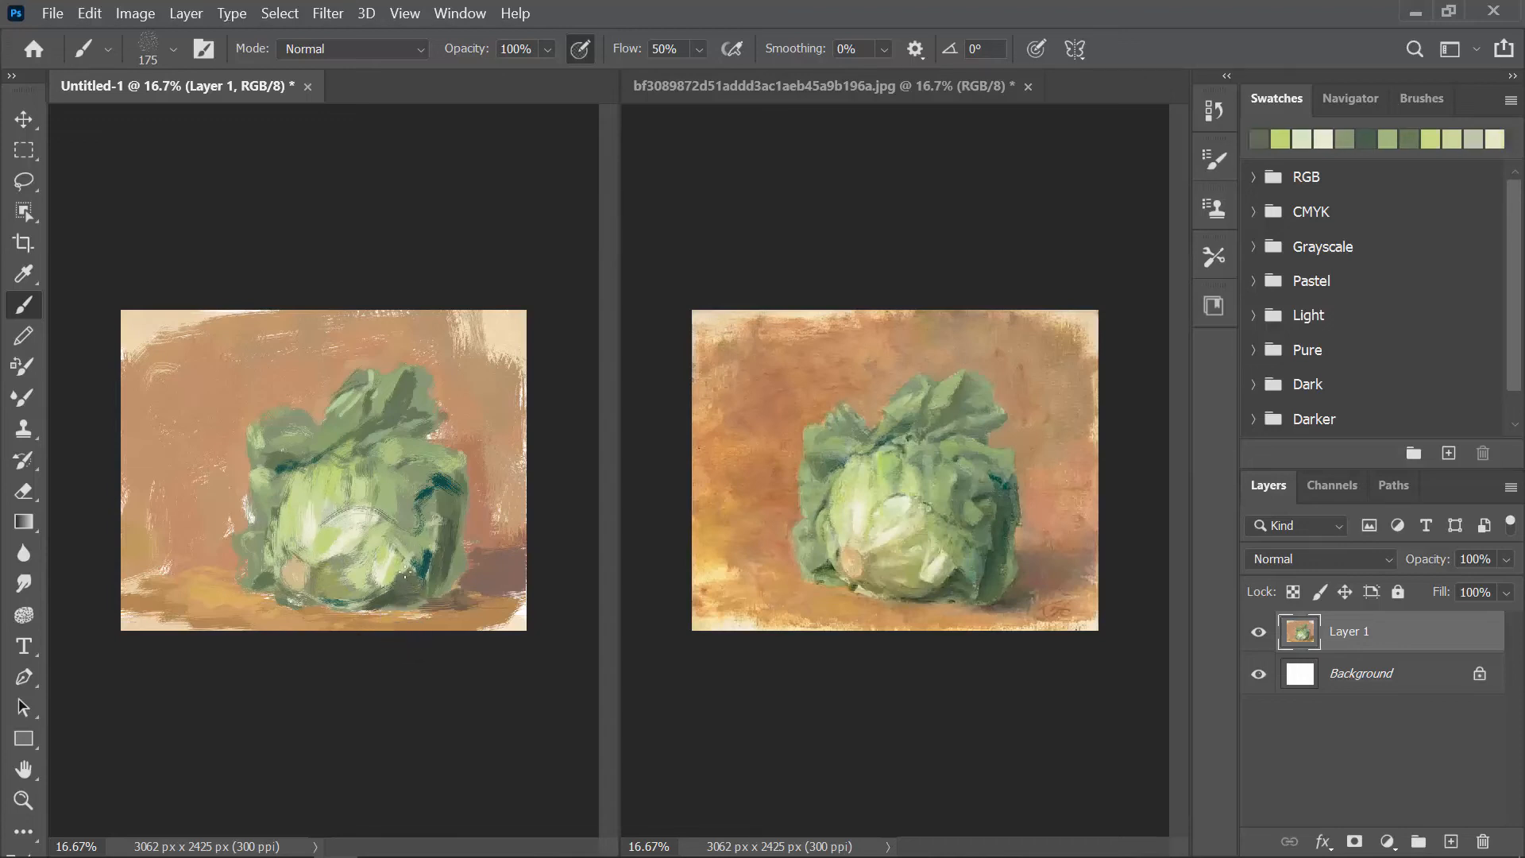
left_click(391, 561, "alt")
Paint the lower heart beside the stem with an olive tone sampled from the reference, then restore the central leaf's cream highlights
left_click(891, 554, "alt")
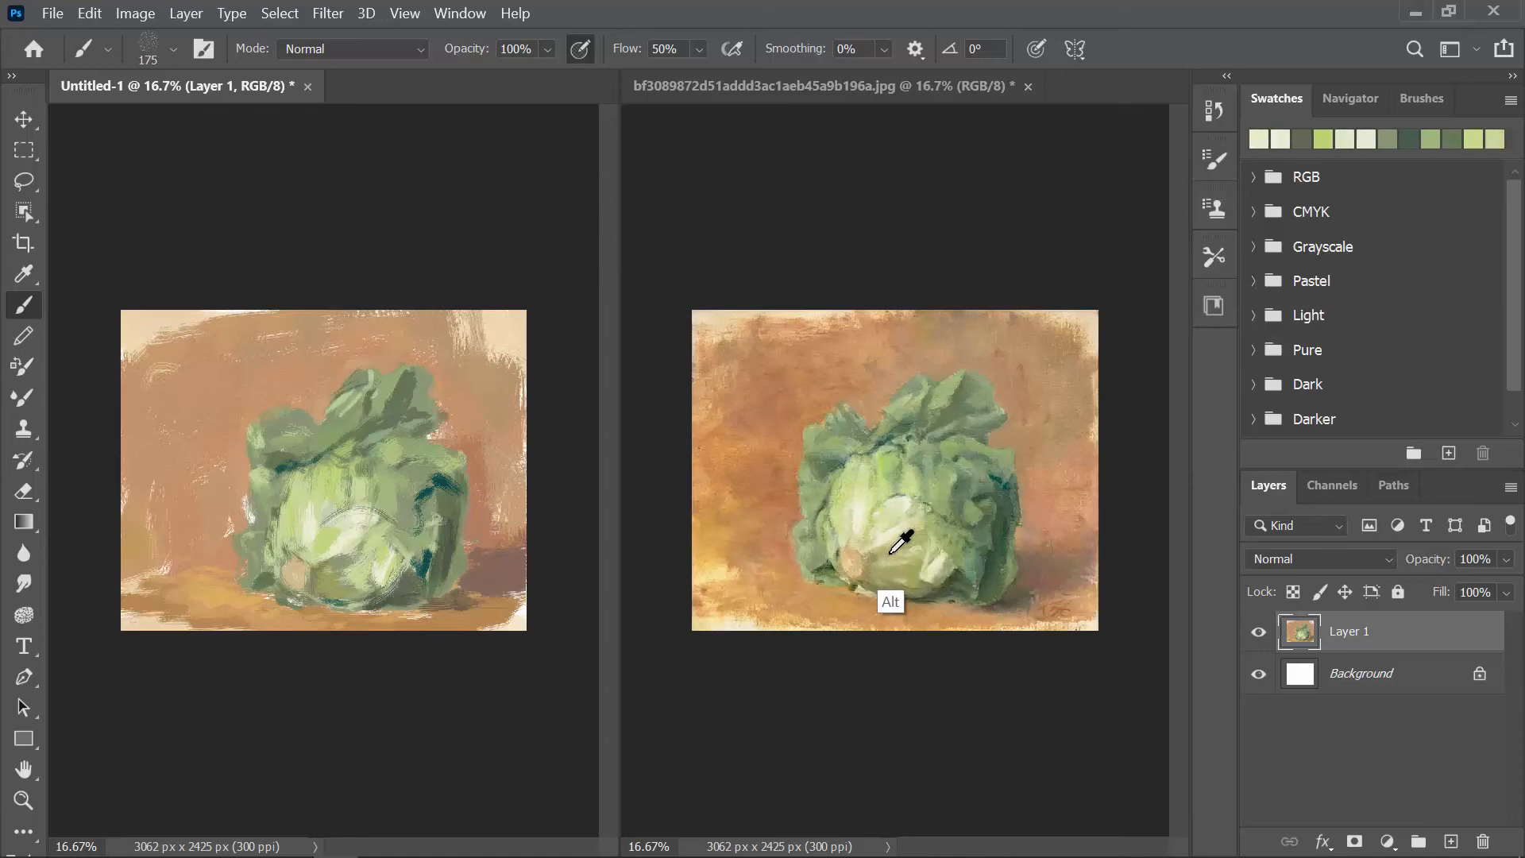
left_click(892, 554, "alt")
mouse_move(329, 570)
left_mouse_down()
mouse_move(350, 560)
mouse_move(343, 596)
mouse_move(362, 543)
mouse_move(333, 552)
left_mouse_up()
left_click(363, 533, "alt")
left_click(348, 535, "alt")
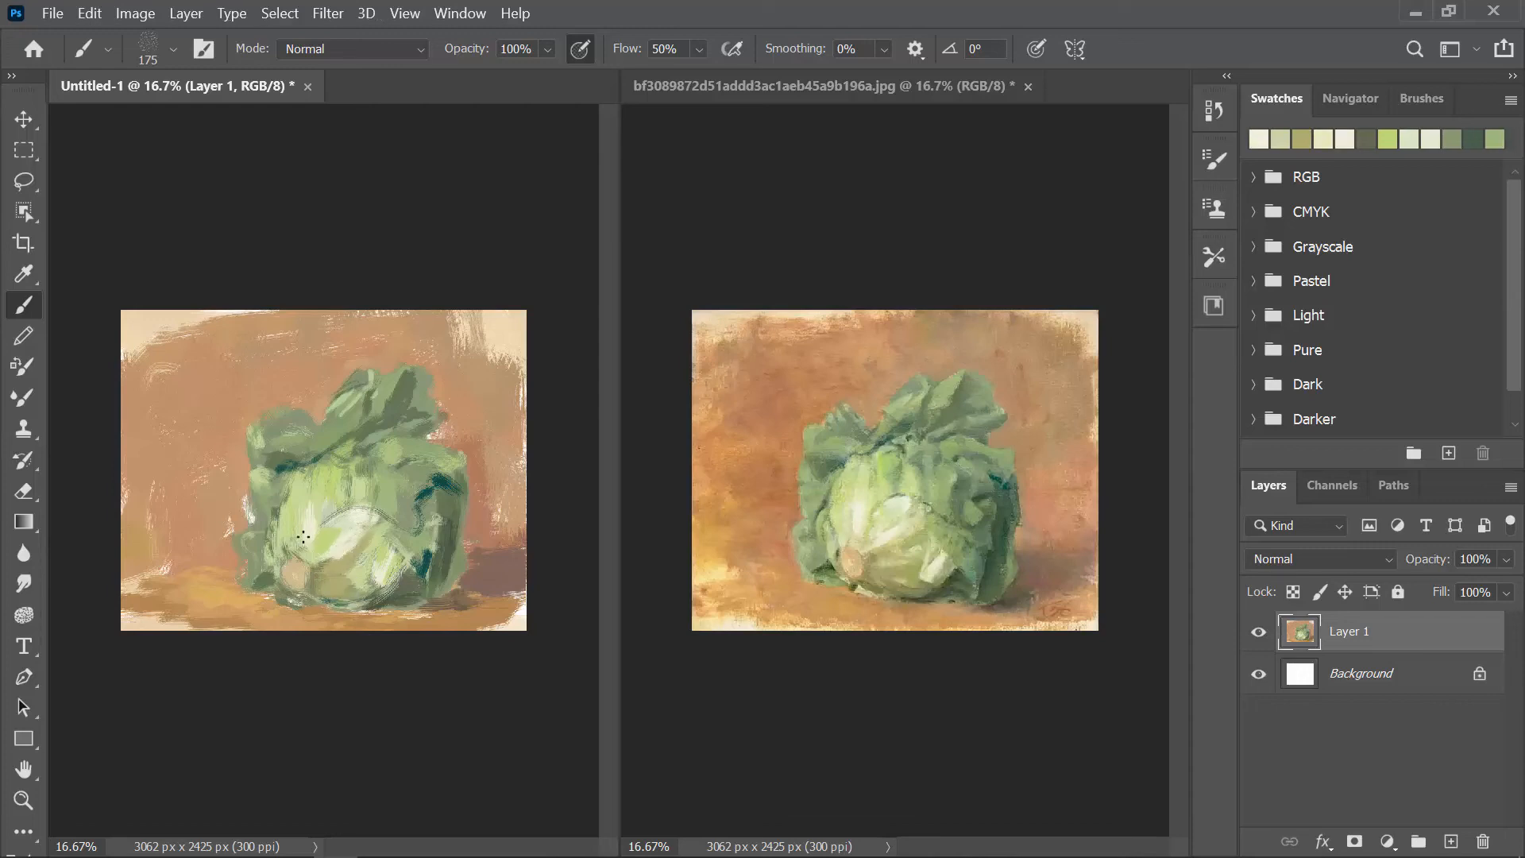
Refine the pale ribs on the left of the heart with light greens sampled from the painting
left_click(316, 491, "alt")
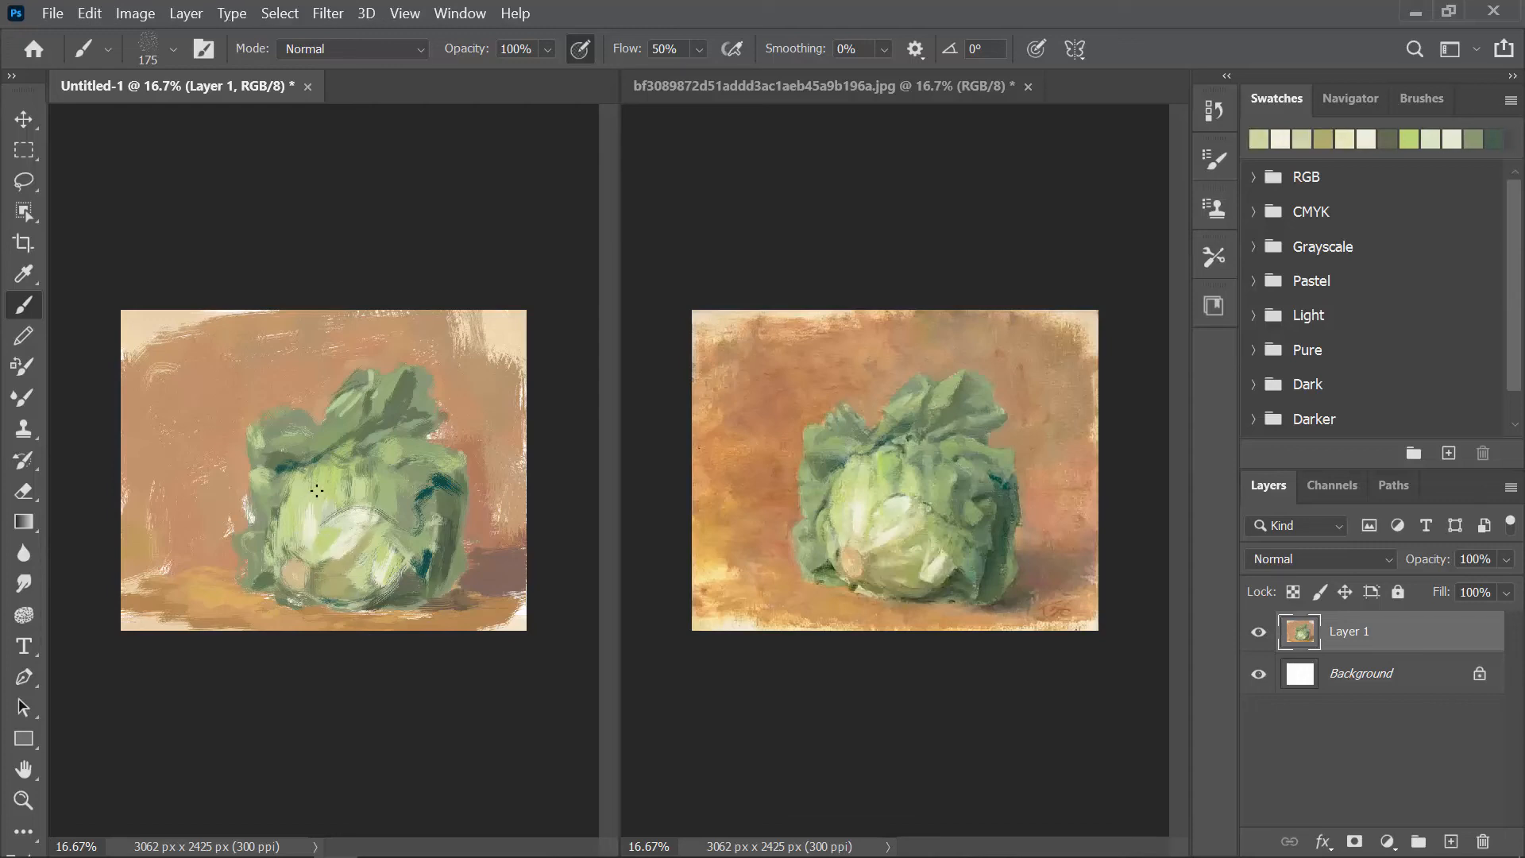
left_click(291, 548, "alt")
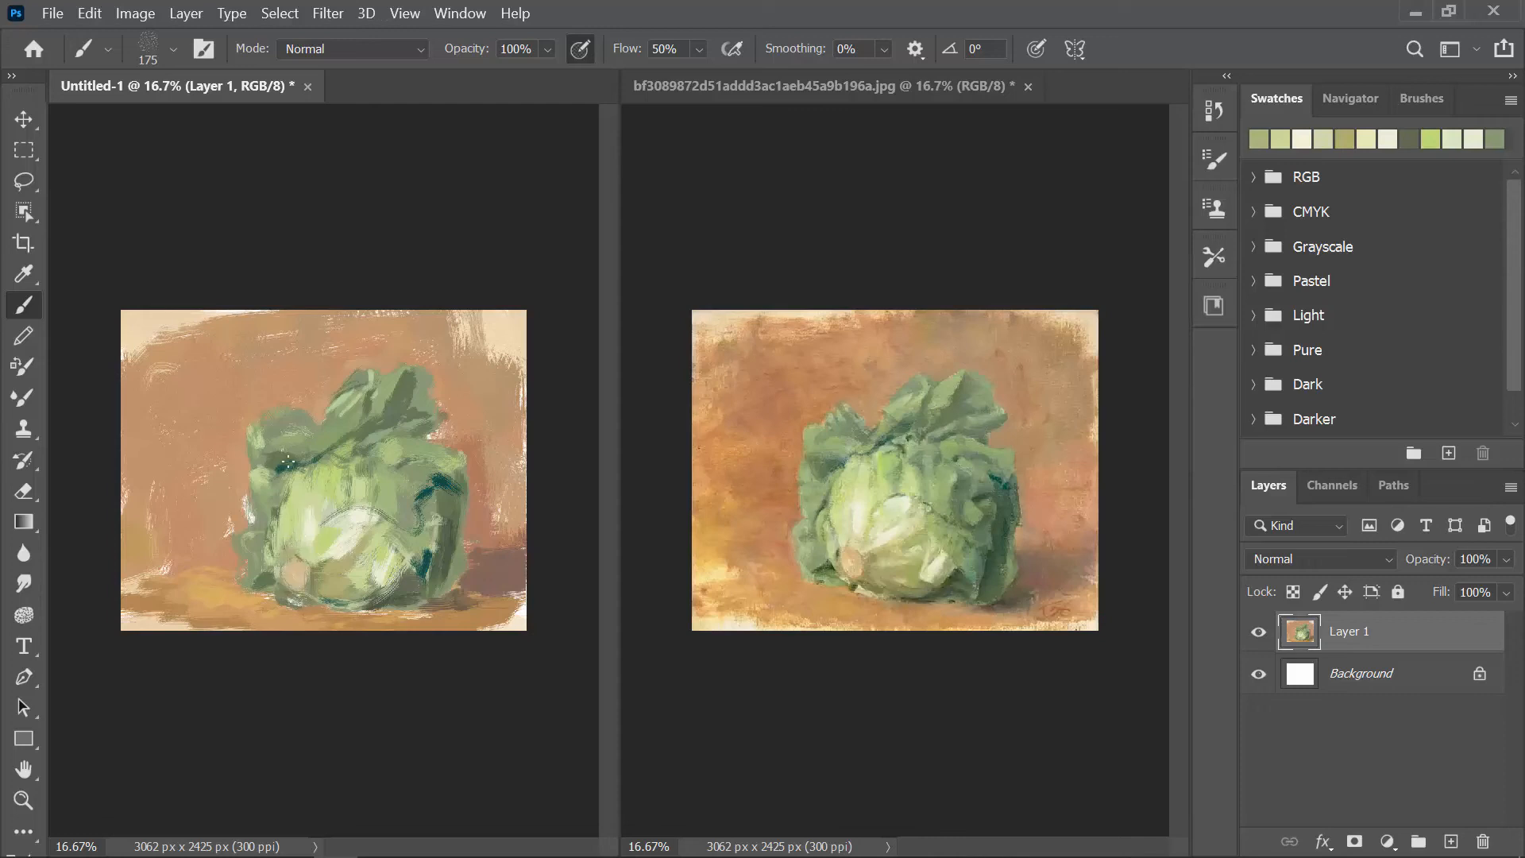
left_click(274, 564, "alt")
left_click(292, 572, "alt")
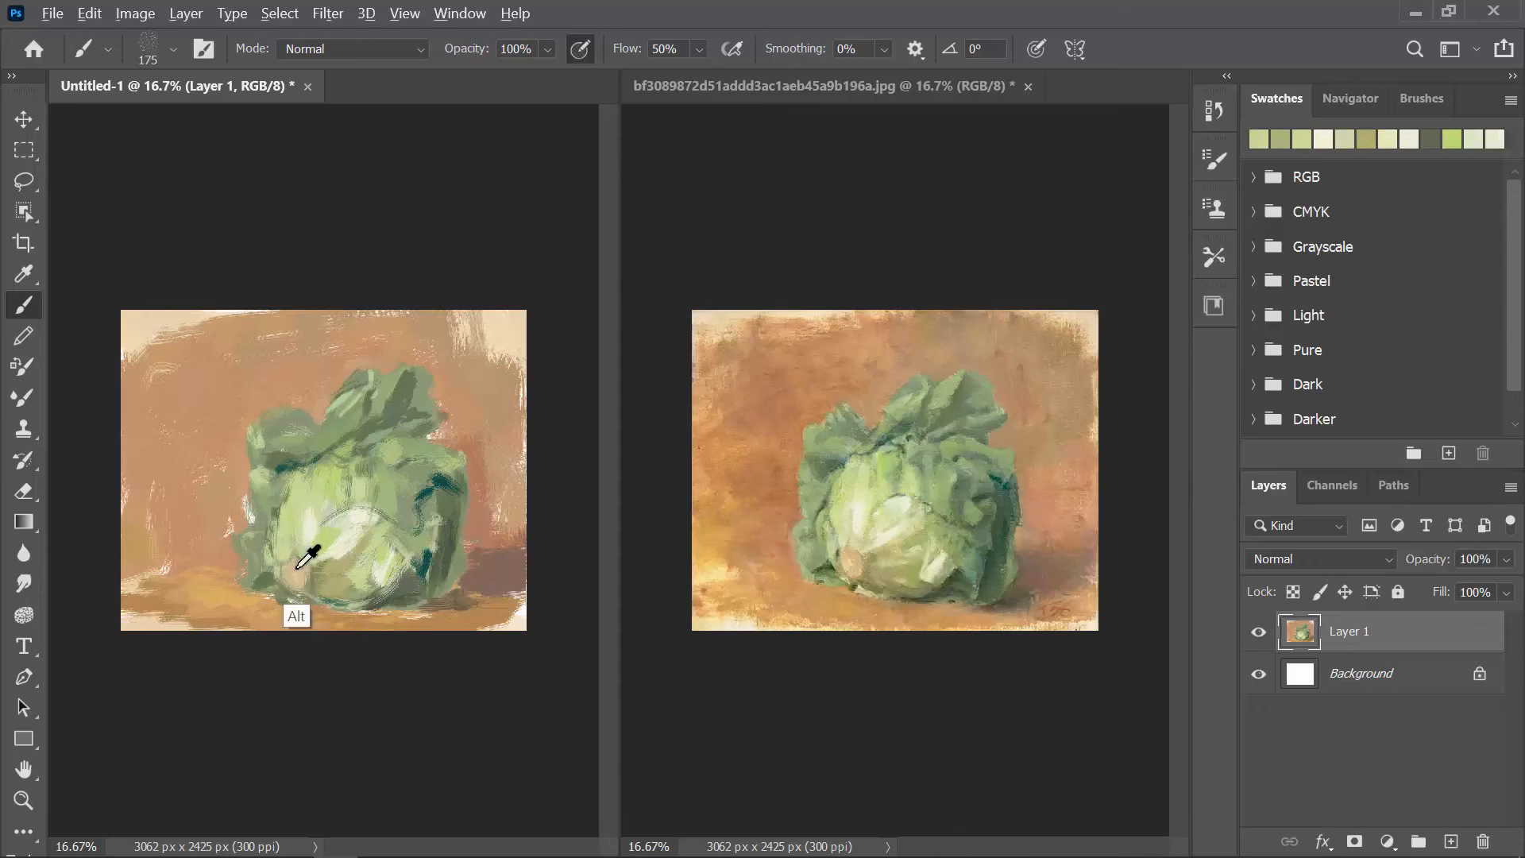
Soften the tan stem end and its surrounding edges with tones sampled from the painting
left_click_drag(287, 564, 303, 591)
left_click(296, 573, "alt")
left_click(300, 573, "alt")
left_click(339, 488, "alt")
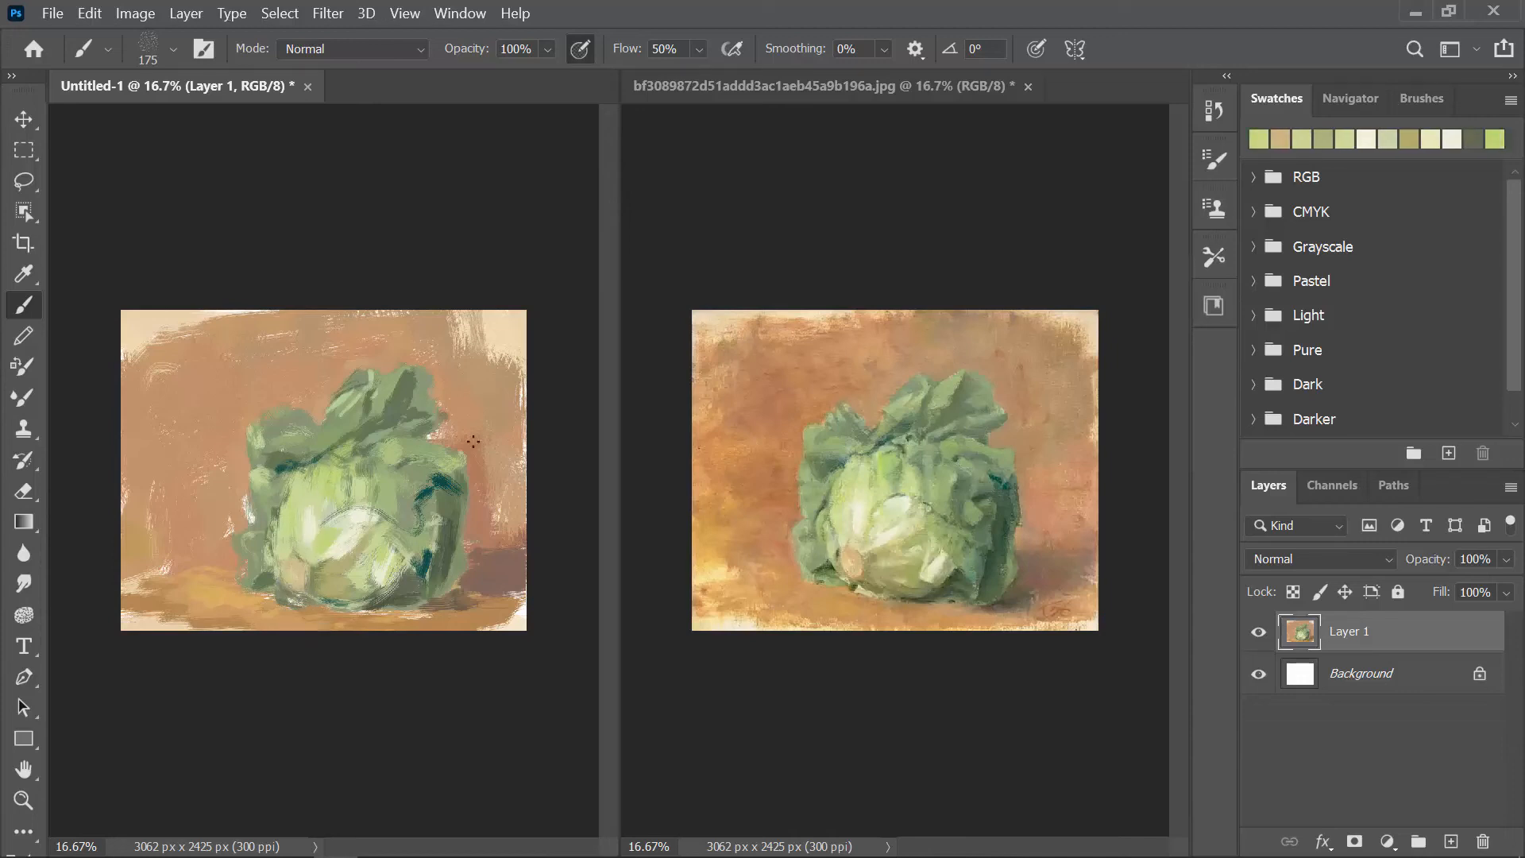
Cover the light gaps along the cabbage's left edge with orange-brown background tones sampled from the painting and the reference
left_click(243, 486, "alt")
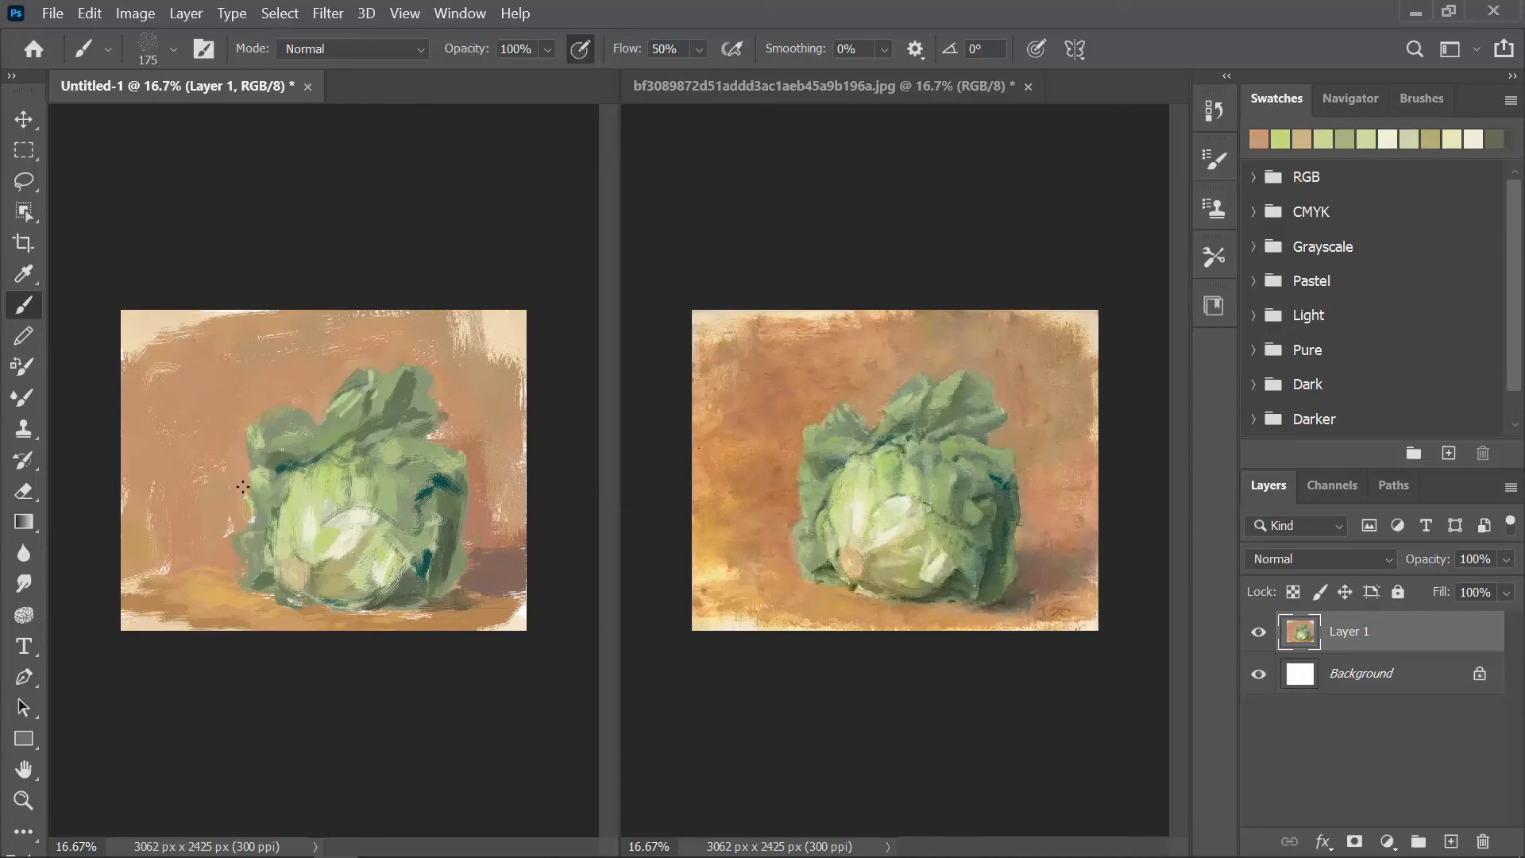
left_click(799, 462, "alt")
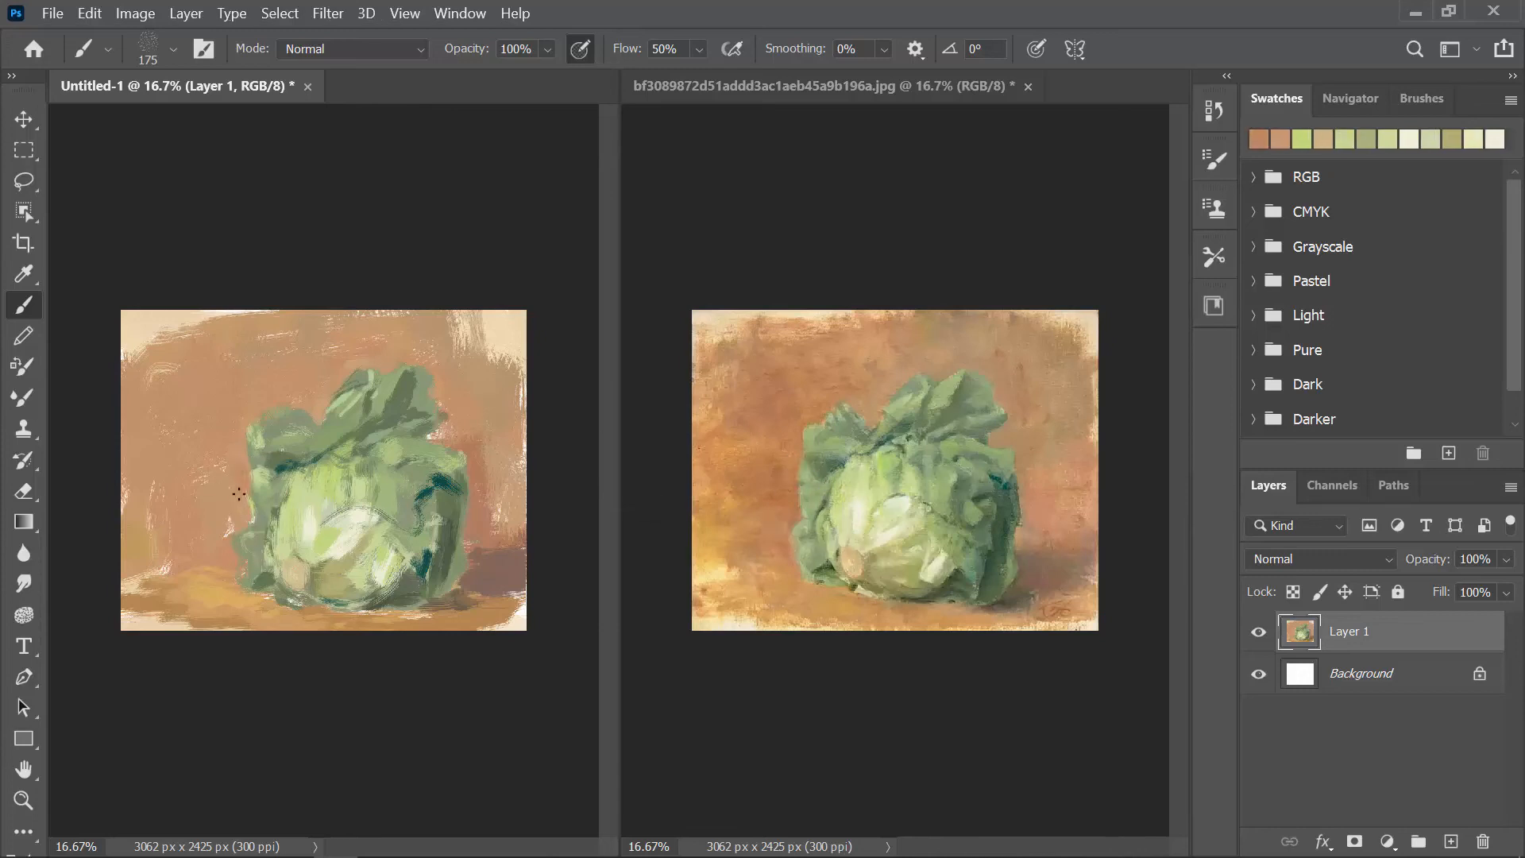
left_click_drag(237, 516, 221, 510)
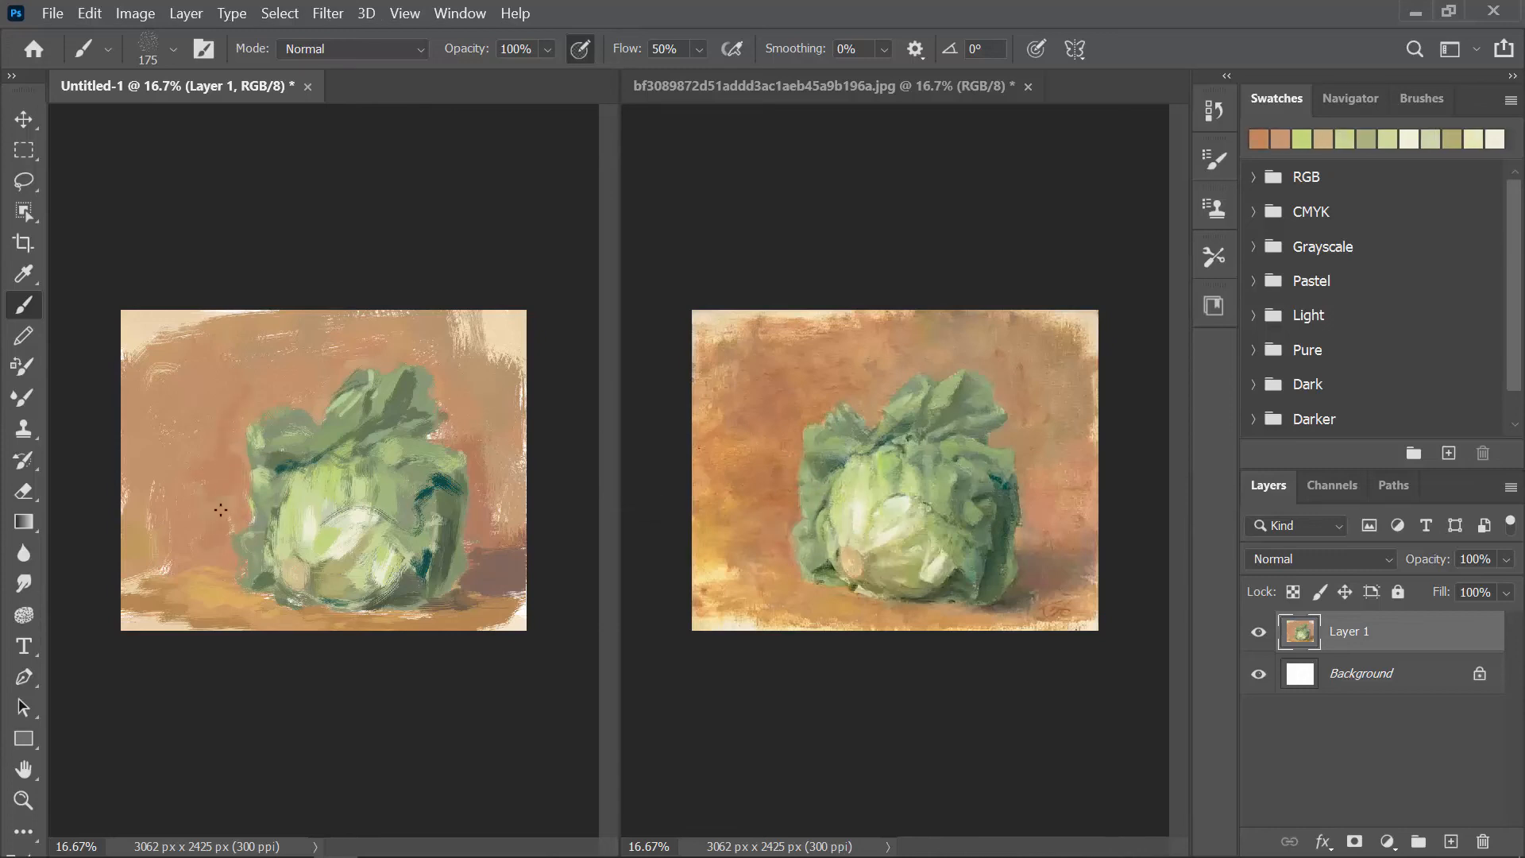
mouse_move(244, 420)
left_mouse_down()
mouse_move(264, 397)
mouse_move(195, 357)
mouse_move(208, 433)
left_mouse_up()
Enlarge the brush to 500 and cover the pale upper-right background with tan tones sampled from the painting and the reference
key("bracketright")
key("bracketright")
key("bracketright")
key("bracketright")
left_click(509, 393, "alt")
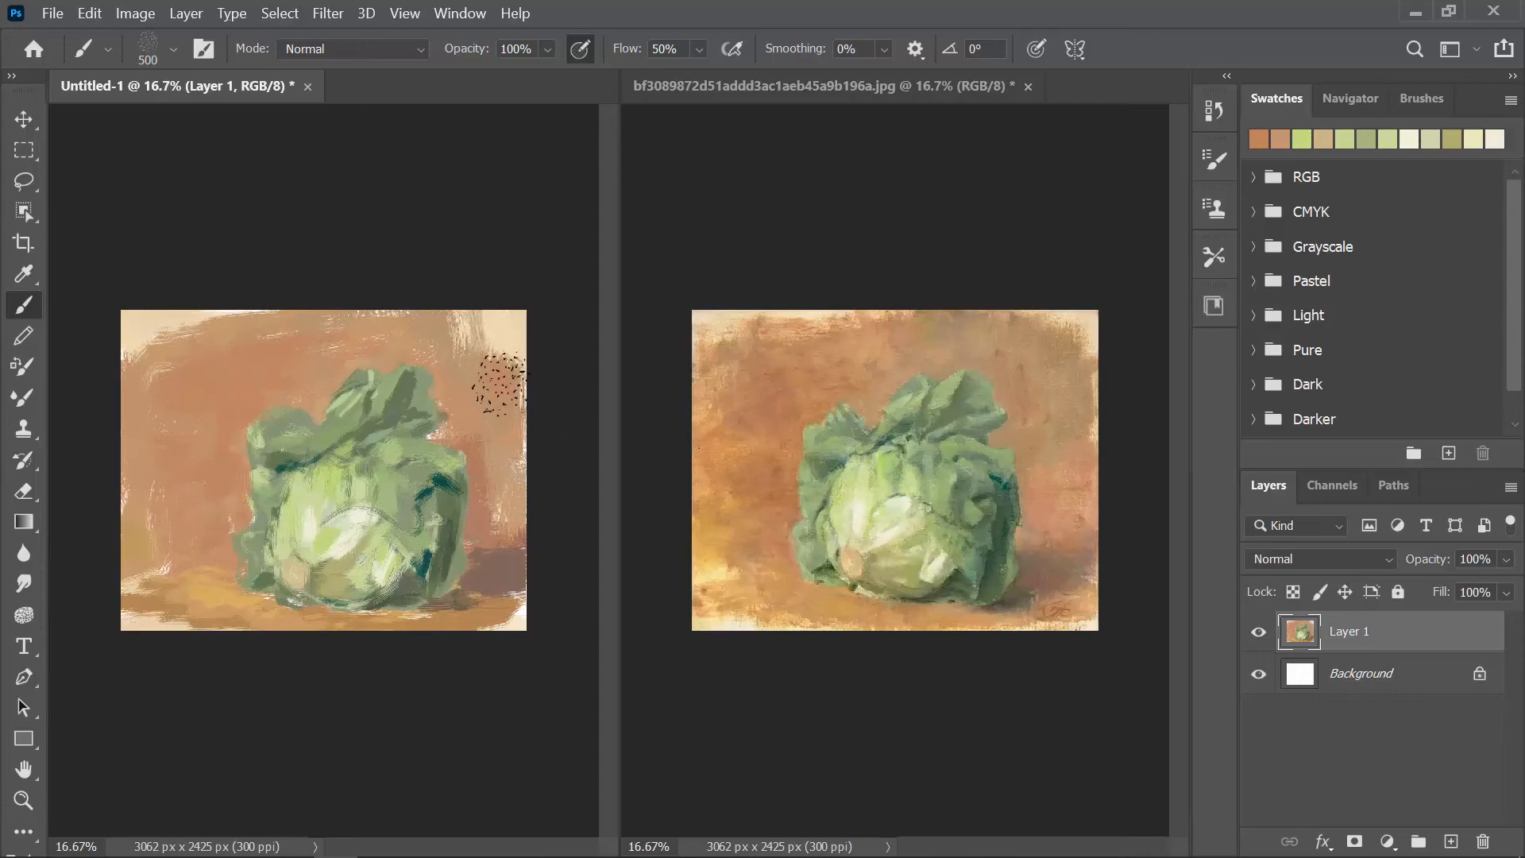
left_click(1068, 335, "alt")
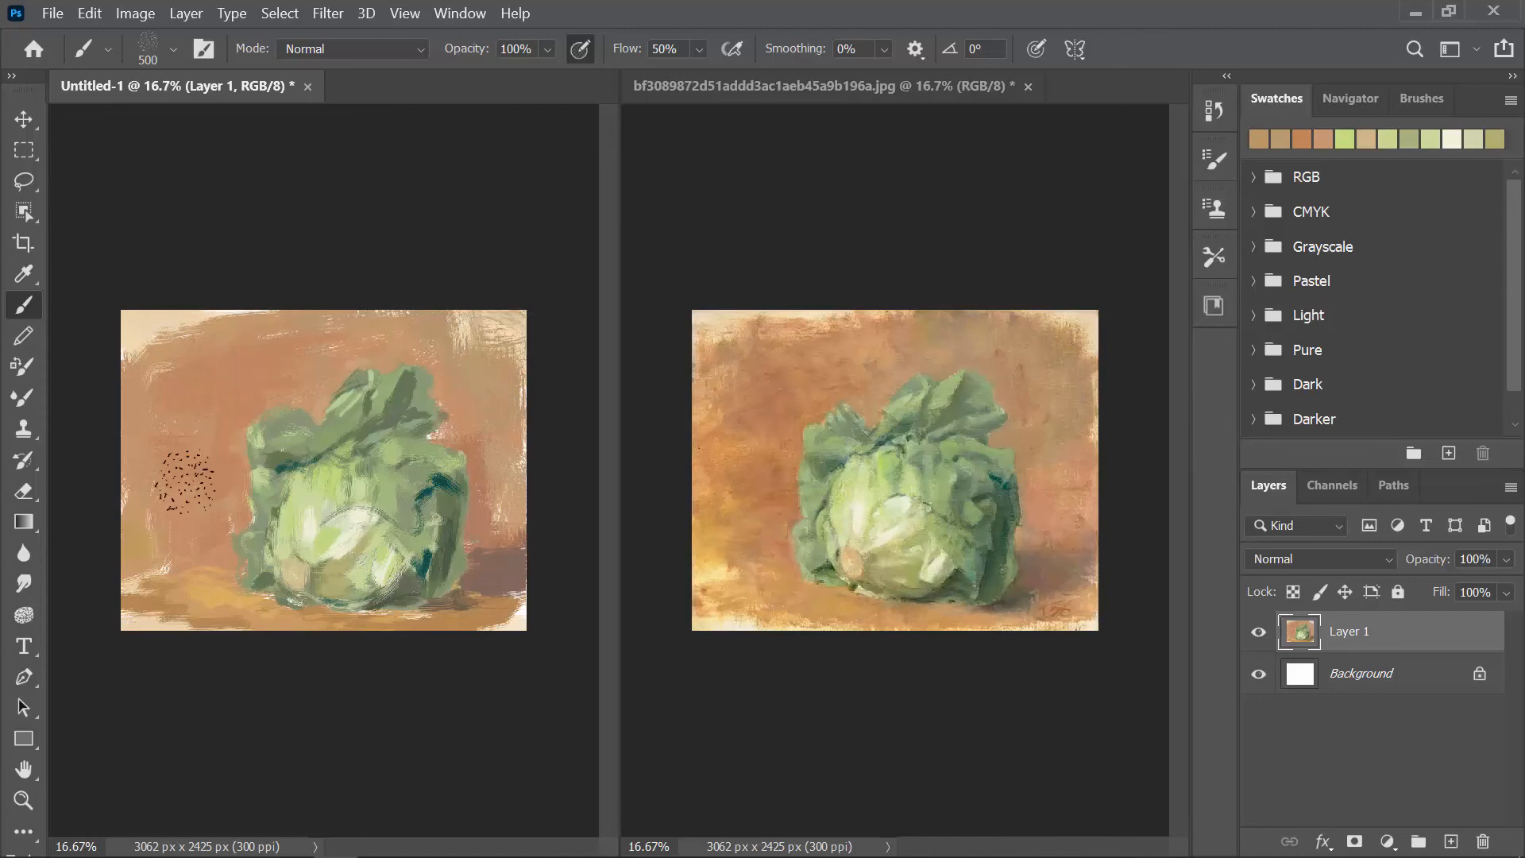
Fill the light gaps in the table's lower-right corner with brown and shadow tones sampled from the painting
left_click(184, 482, "alt")
left_click(202, 603, "alt")
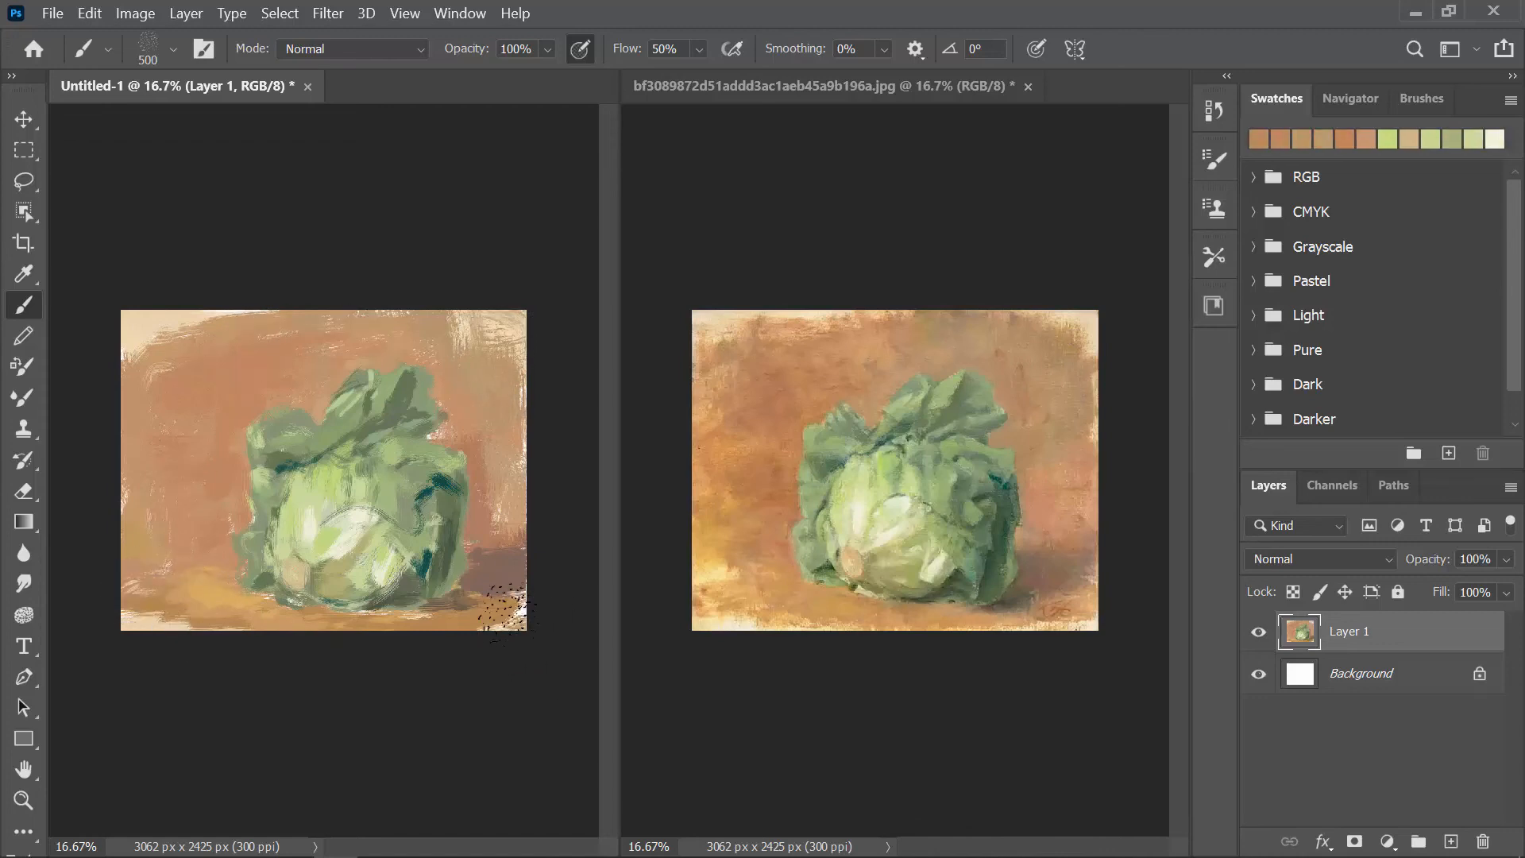
left_click(499, 583, "alt")
left_click_drag(500, 582, 491, 543)
Blend the background to the upper right of the cabbage with muted tan tones sampled from the painting
left_click(507, 371, "alt")
left_click(496, 372, "alt")
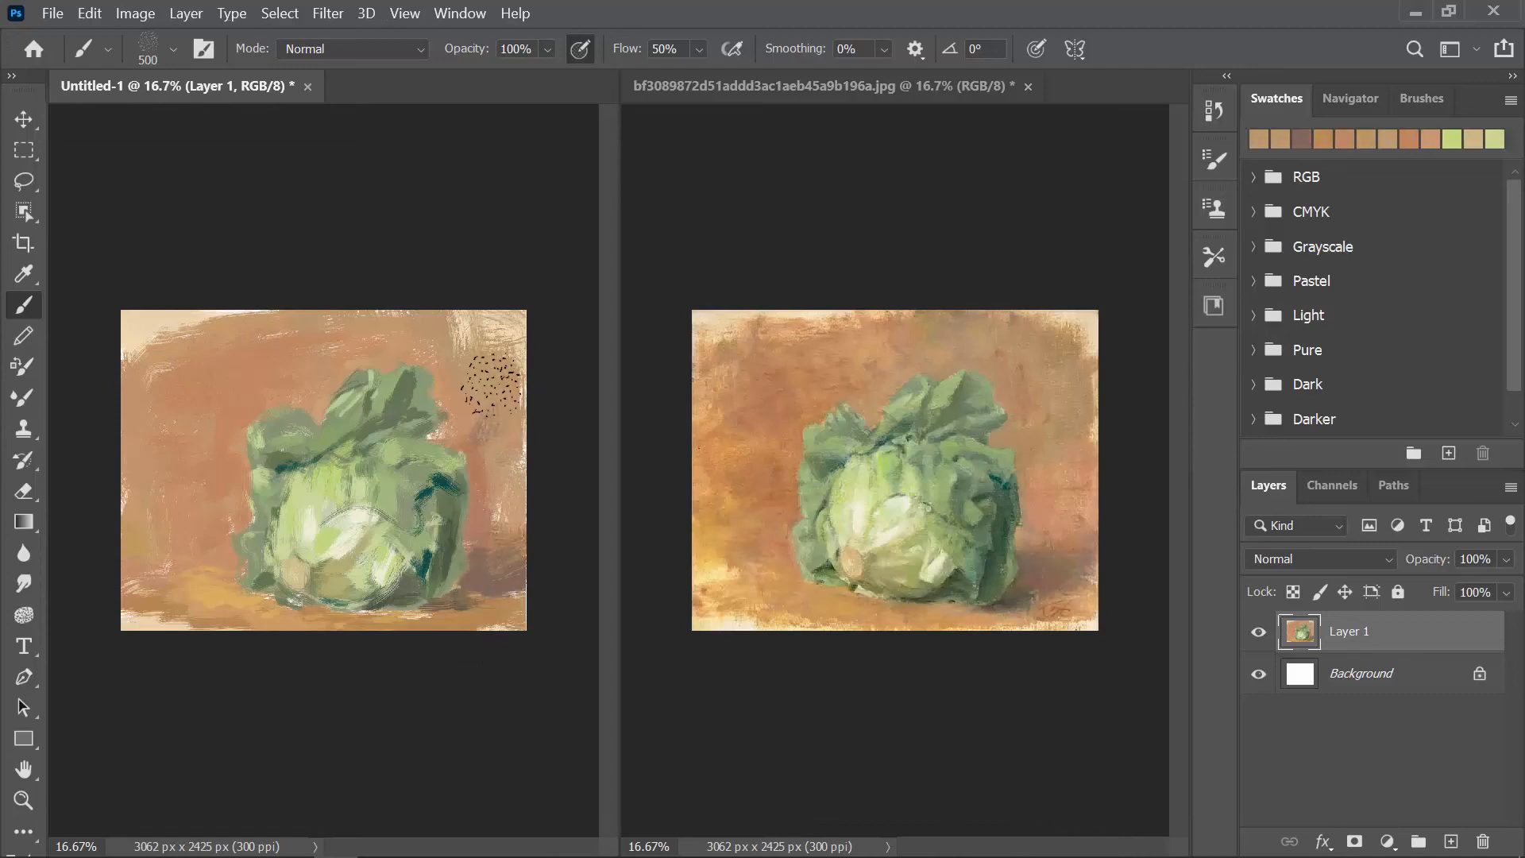
left_click(479, 383, "alt")
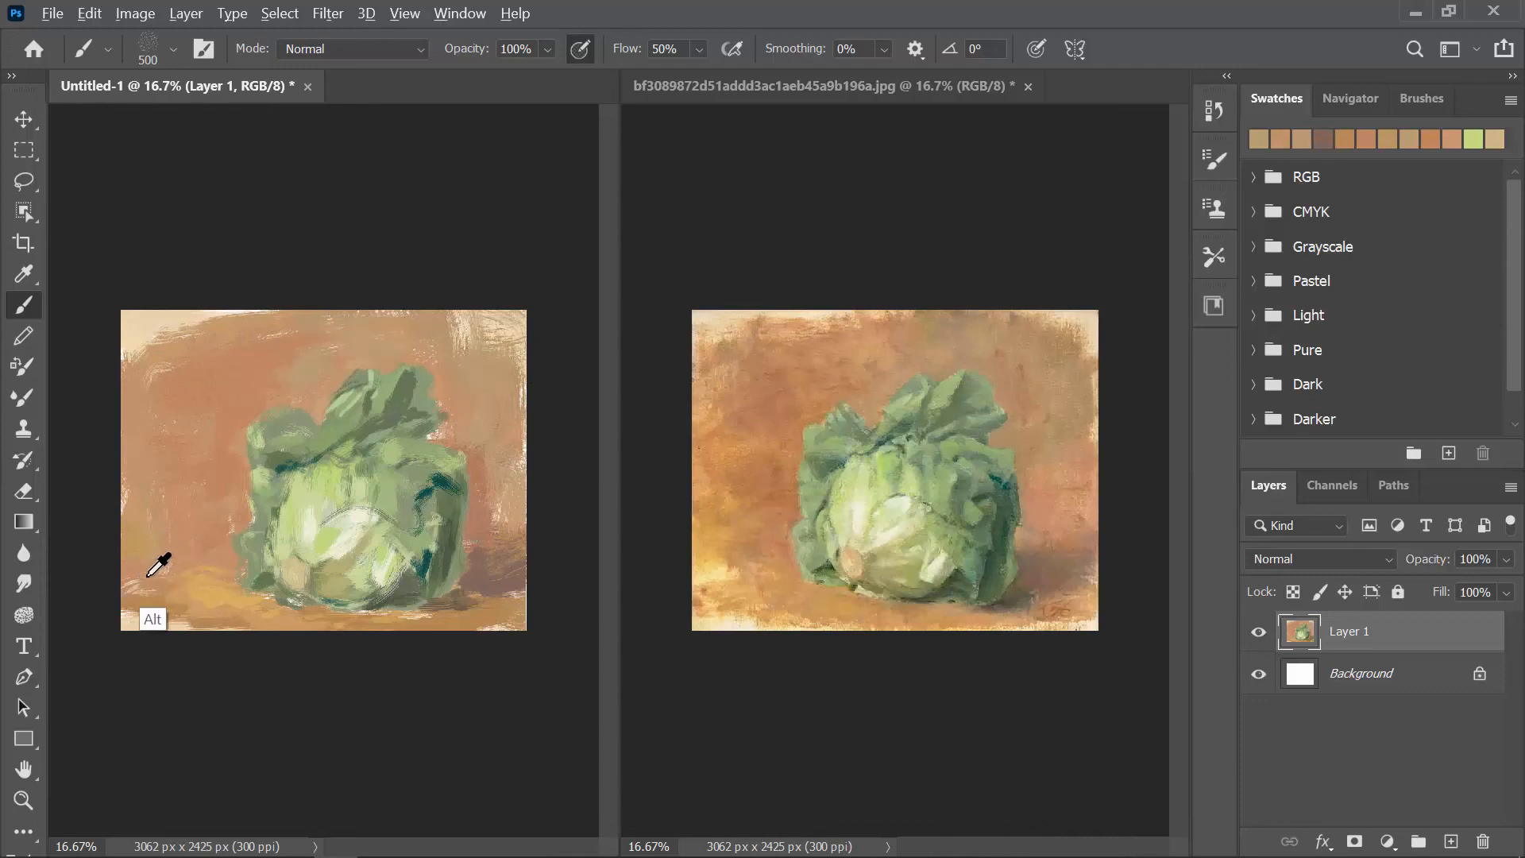
Brush pale yellow strokes sampled from the reference along the painting's left edge and upper-left corner, using brush size 200
left_click(153, 634, "alt")
left_click(712, 580, "alt")
key("bracketleft")
key("bracketleft")
key("bracketleft")
key("bracketleft")
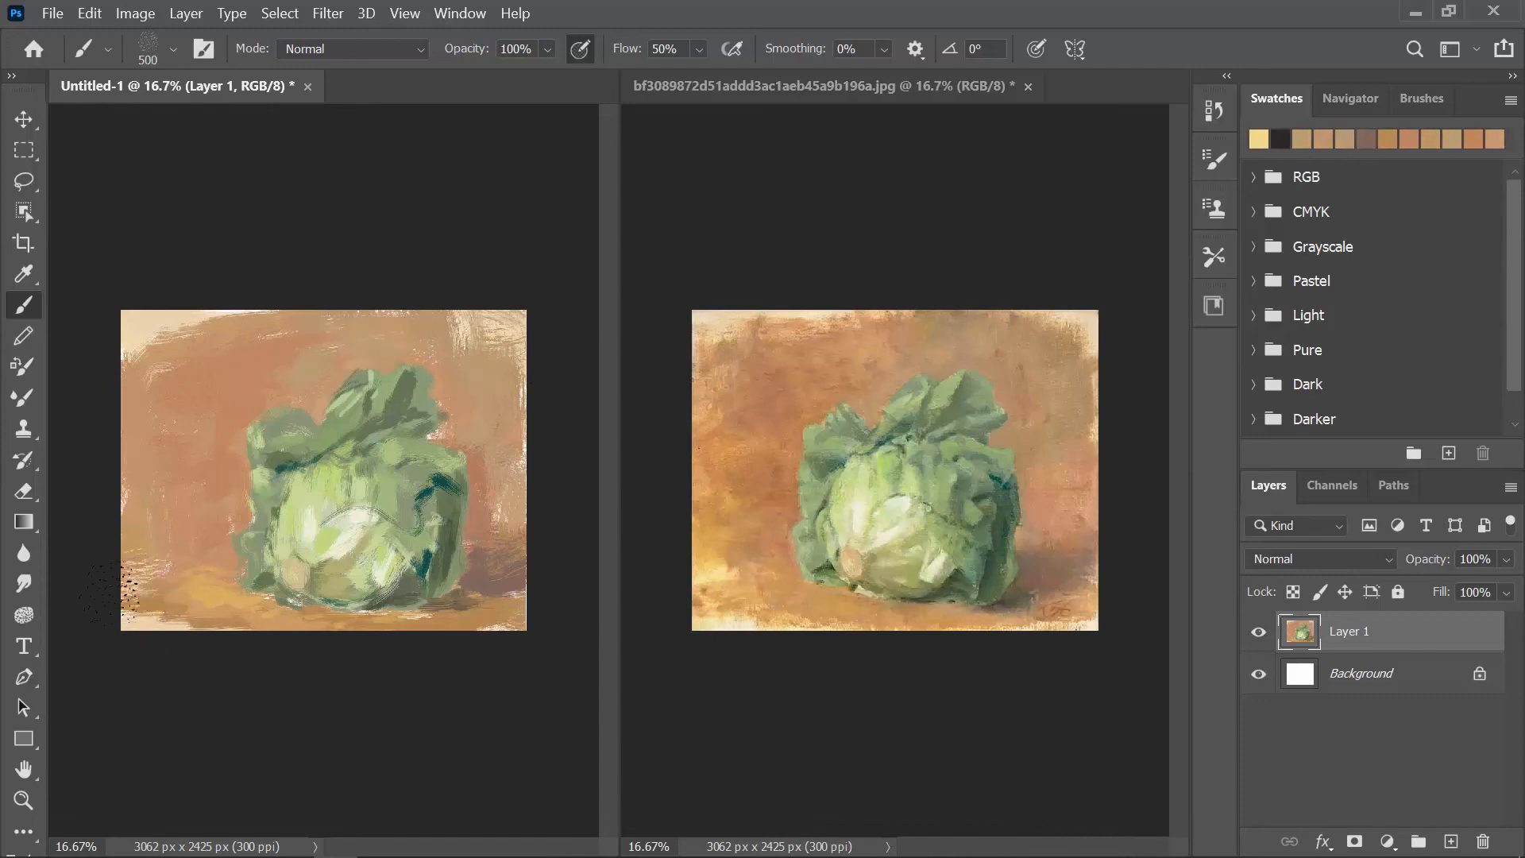
left_click(136, 589)
left_click_drag(123, 513, 170, 507)
left_click_drag(124, 478, 135, 485)
left_click_drag(123, 394, 151, 407)
left_click_drag(123, 445, 192, 391)
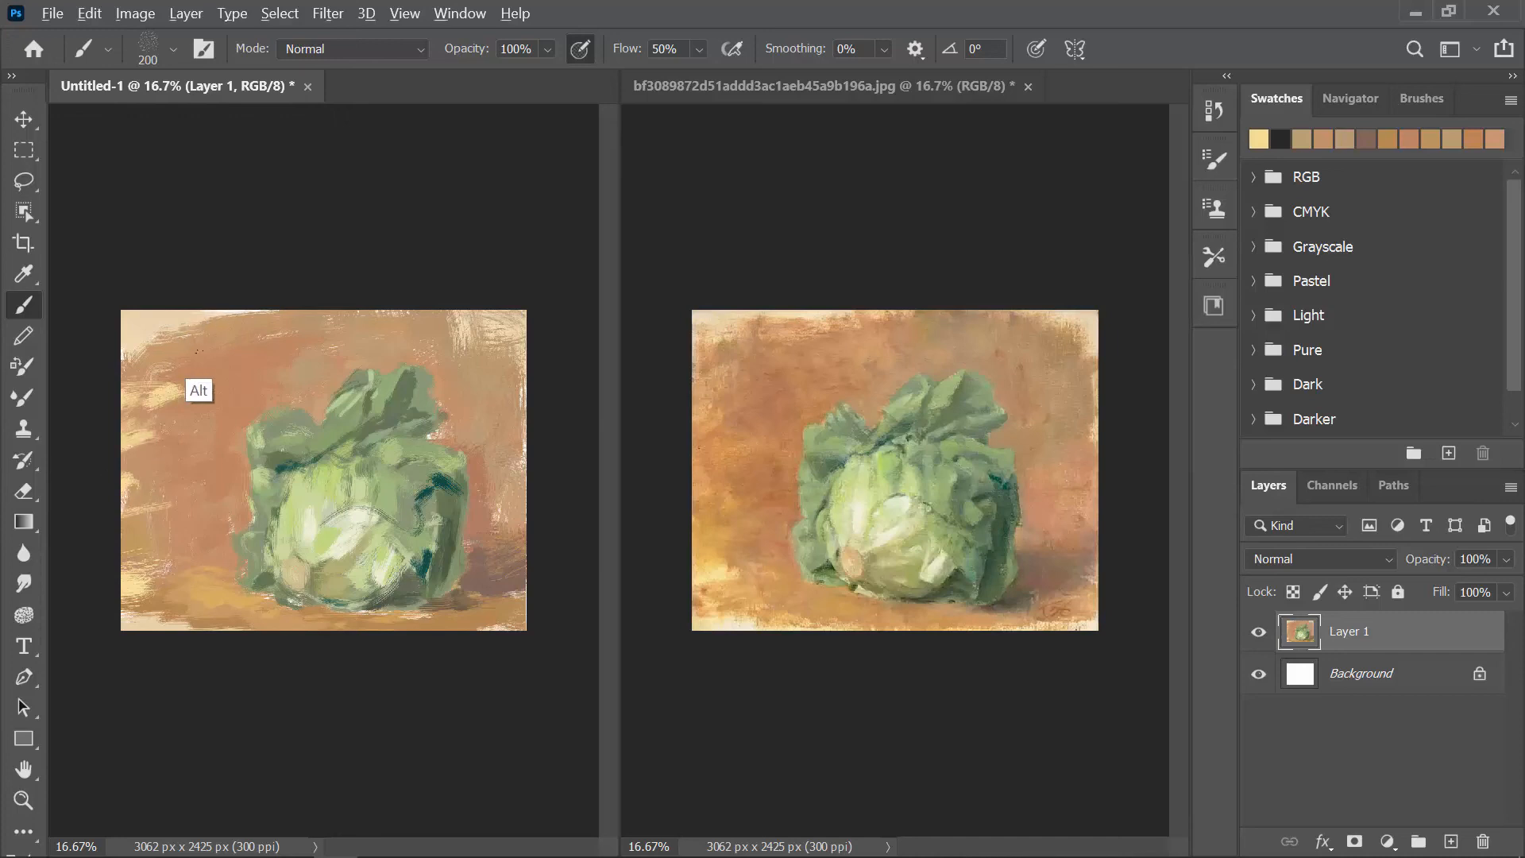
mouse_move(199, 317)
left_mouse_down()
mouse_move(249, 312)
mouse_move(174, 328)
mouse_move(193, 329)
left_mouse_up()
Soften the upper-left background and corner with orange-brown tones sampled from the painting
left_click(239, 348, "alt")
left_click_drag(169, 313, 133, 316)
left_click_drag(159, 334, 123, 356)
left_click(319, 363, "alt")
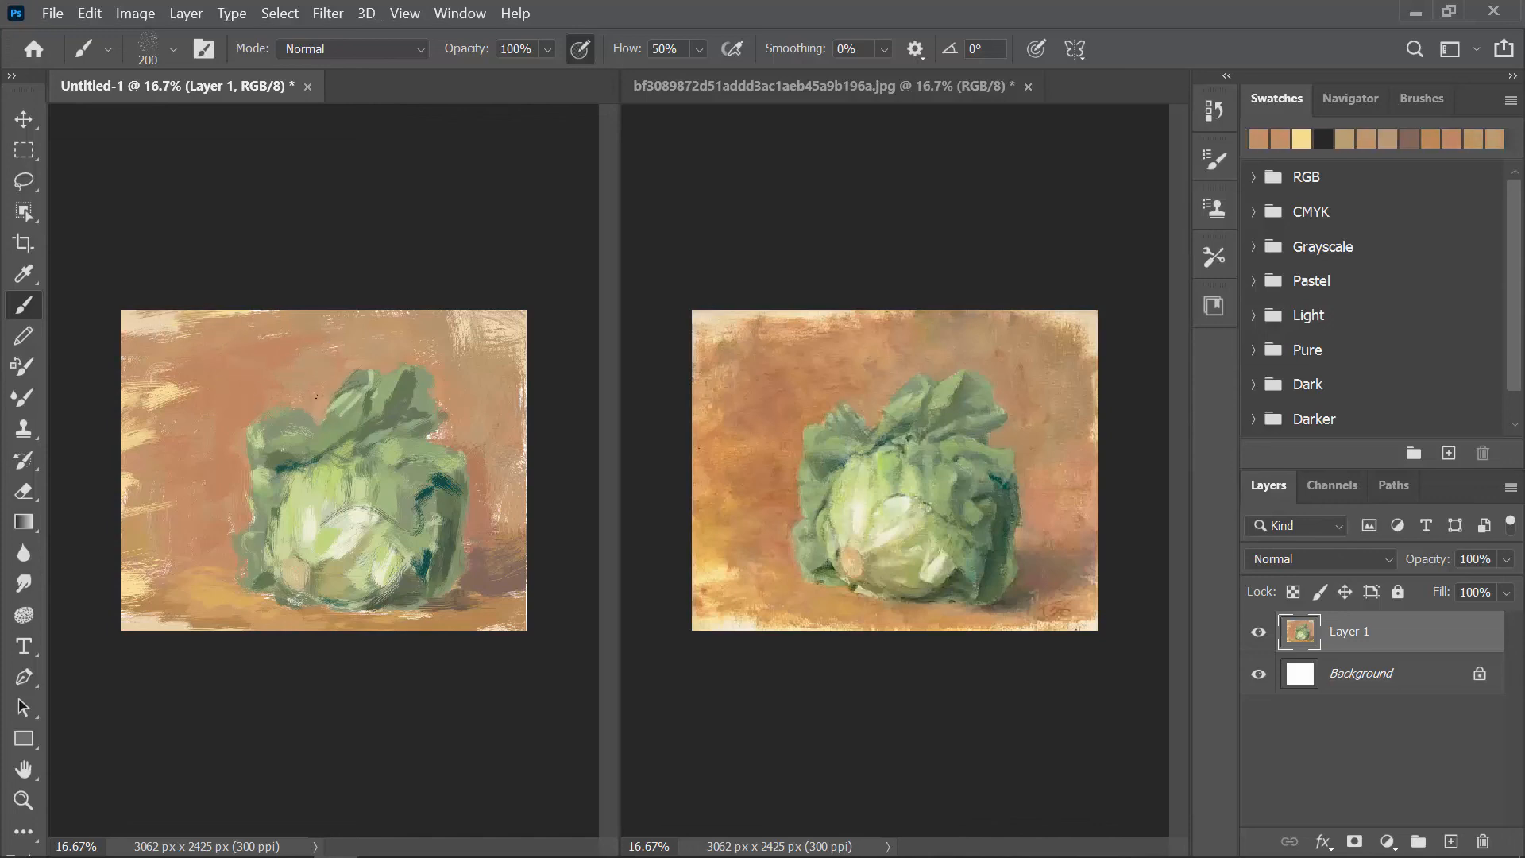
Warm the lower-left background and the table around the cabbage with orange and brown tones sampled from the painting and the reference
left_click(194, 521, "alt")
left_click(164, 585, "alt")
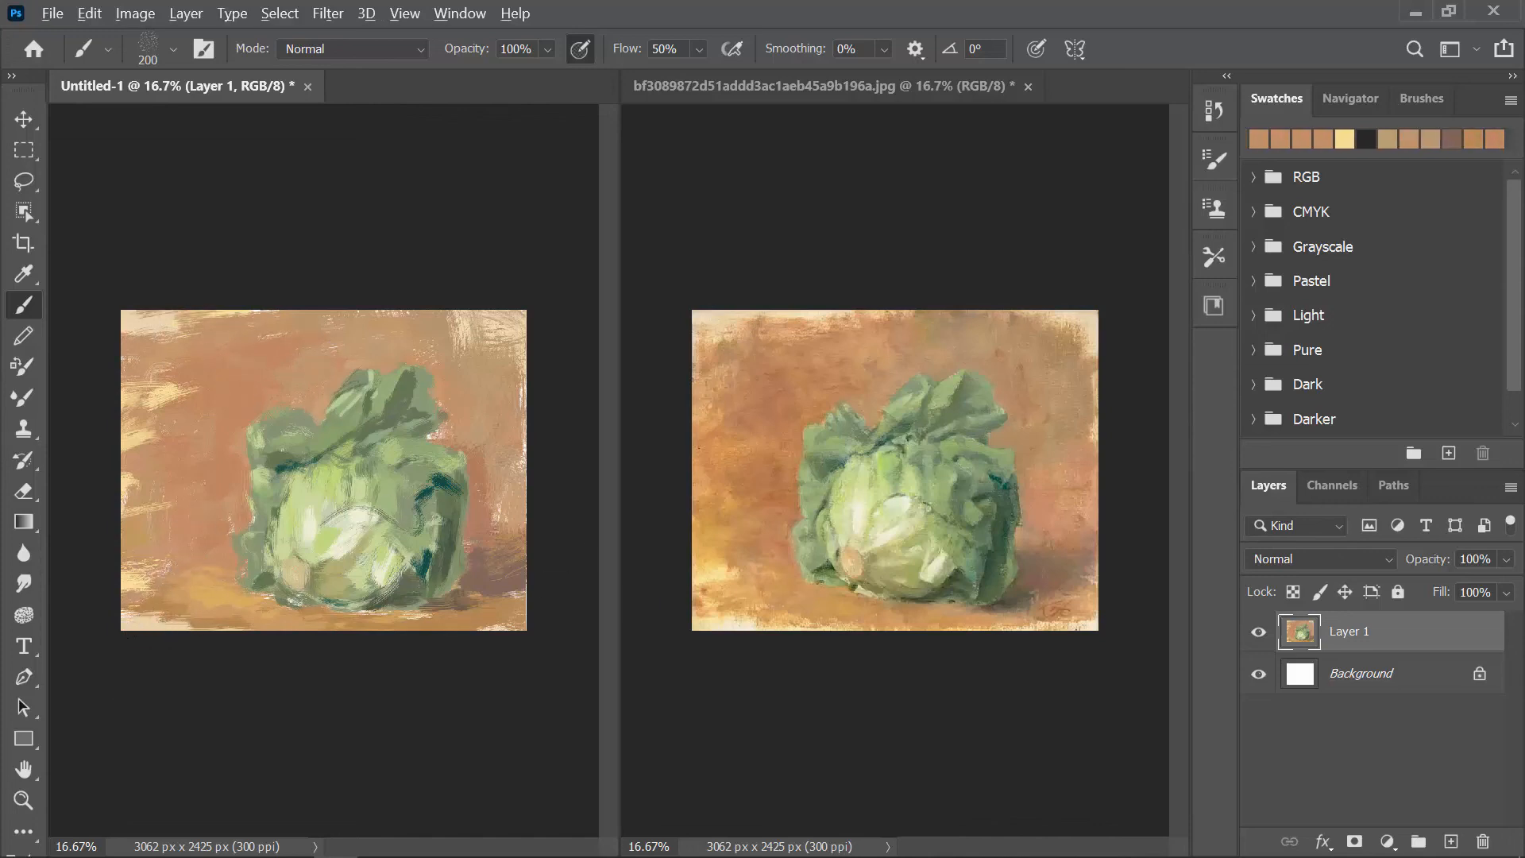
left_click(728, 586, "alt")
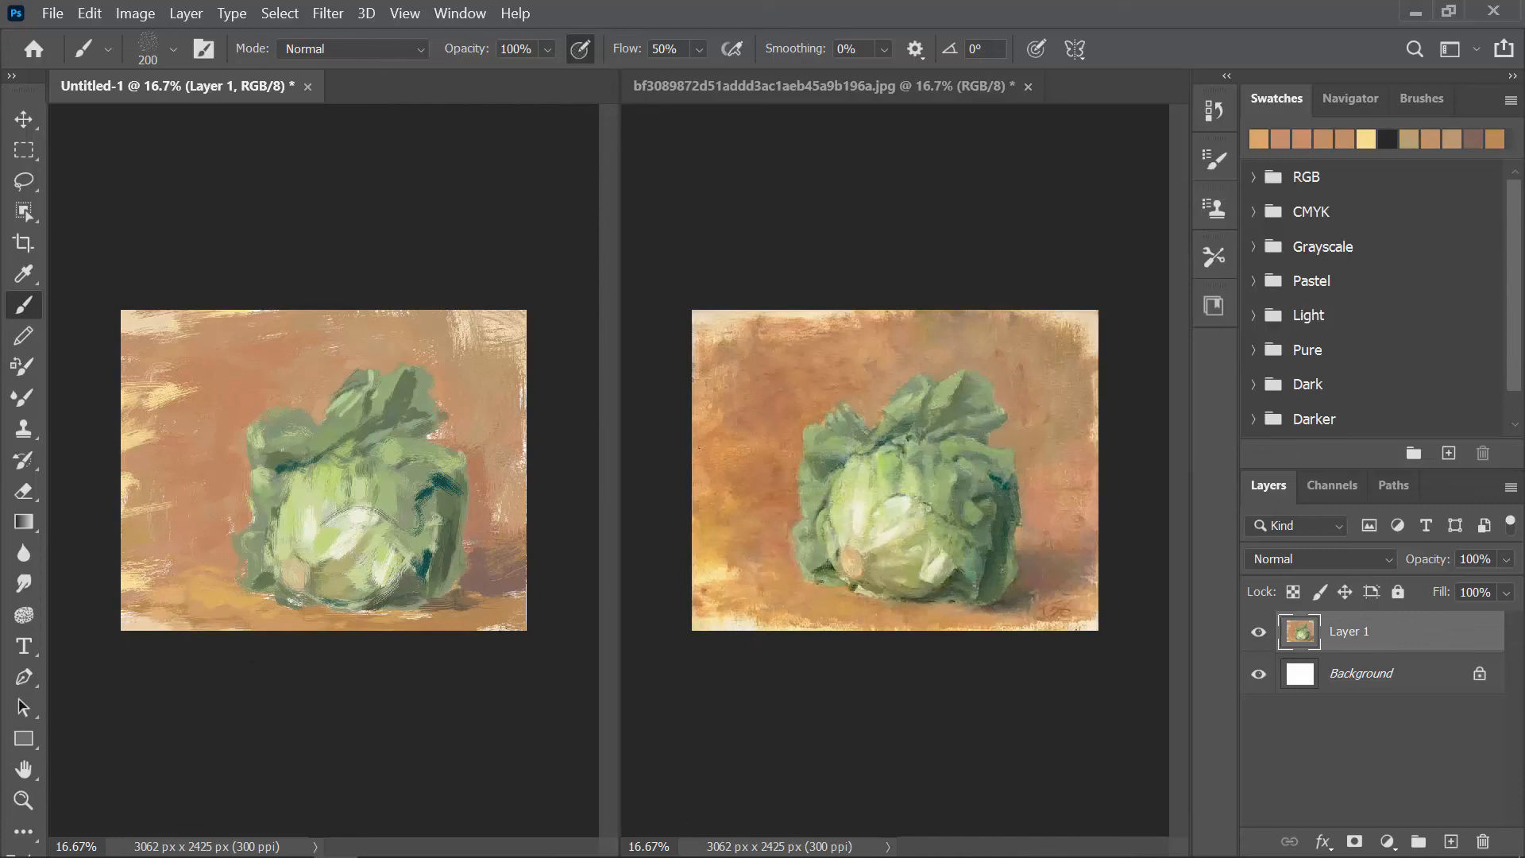
left_click(467, 606, "alt")
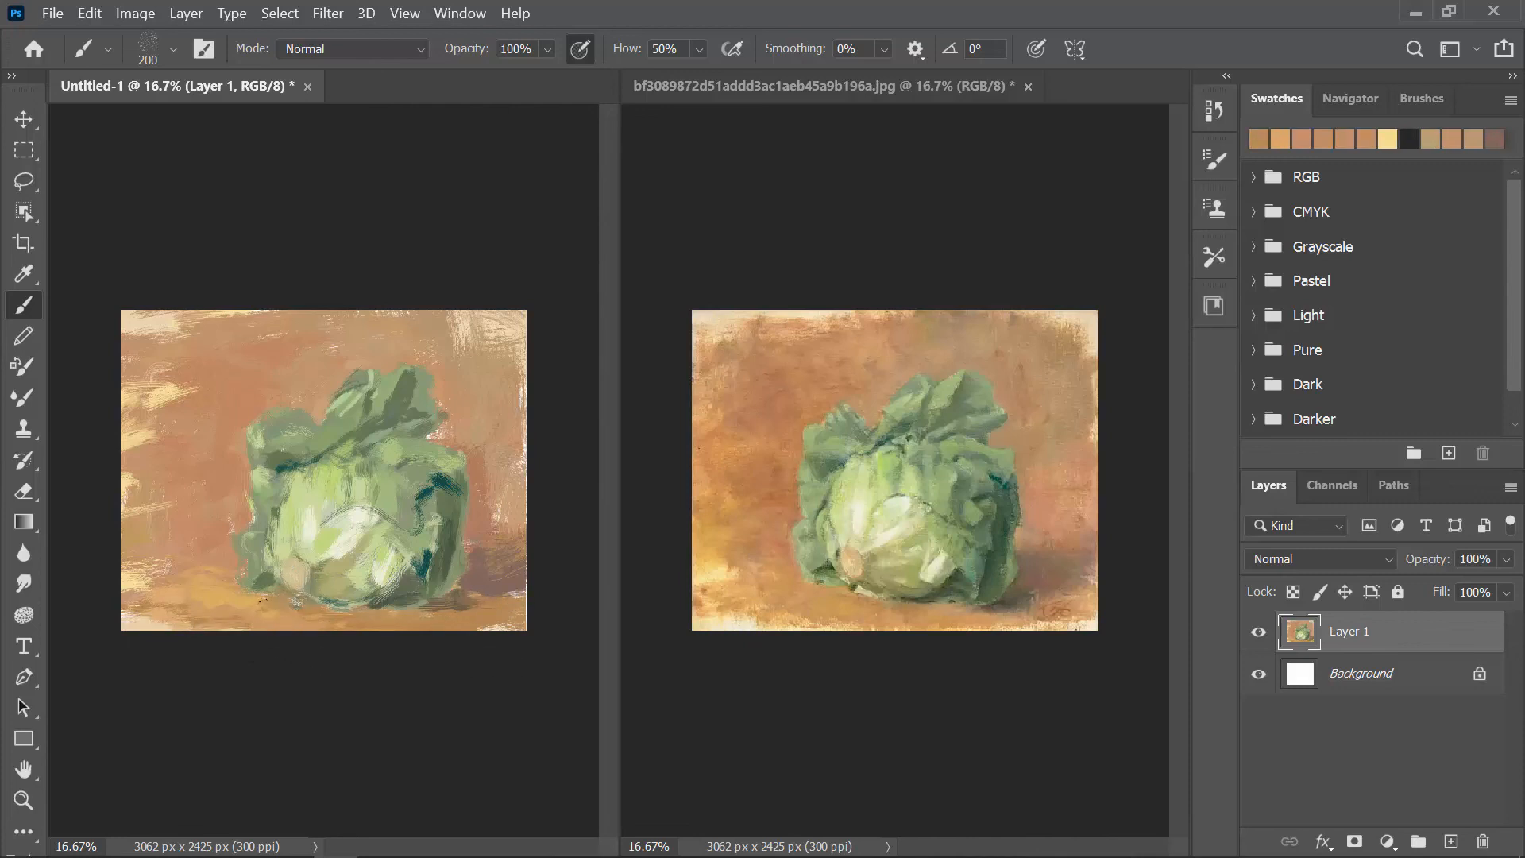
Refine the cabbage's lower-left edge and base with sampled greens, olive and an orange table tone, reducing the brush to 150
left_click(270, 556, "alt")
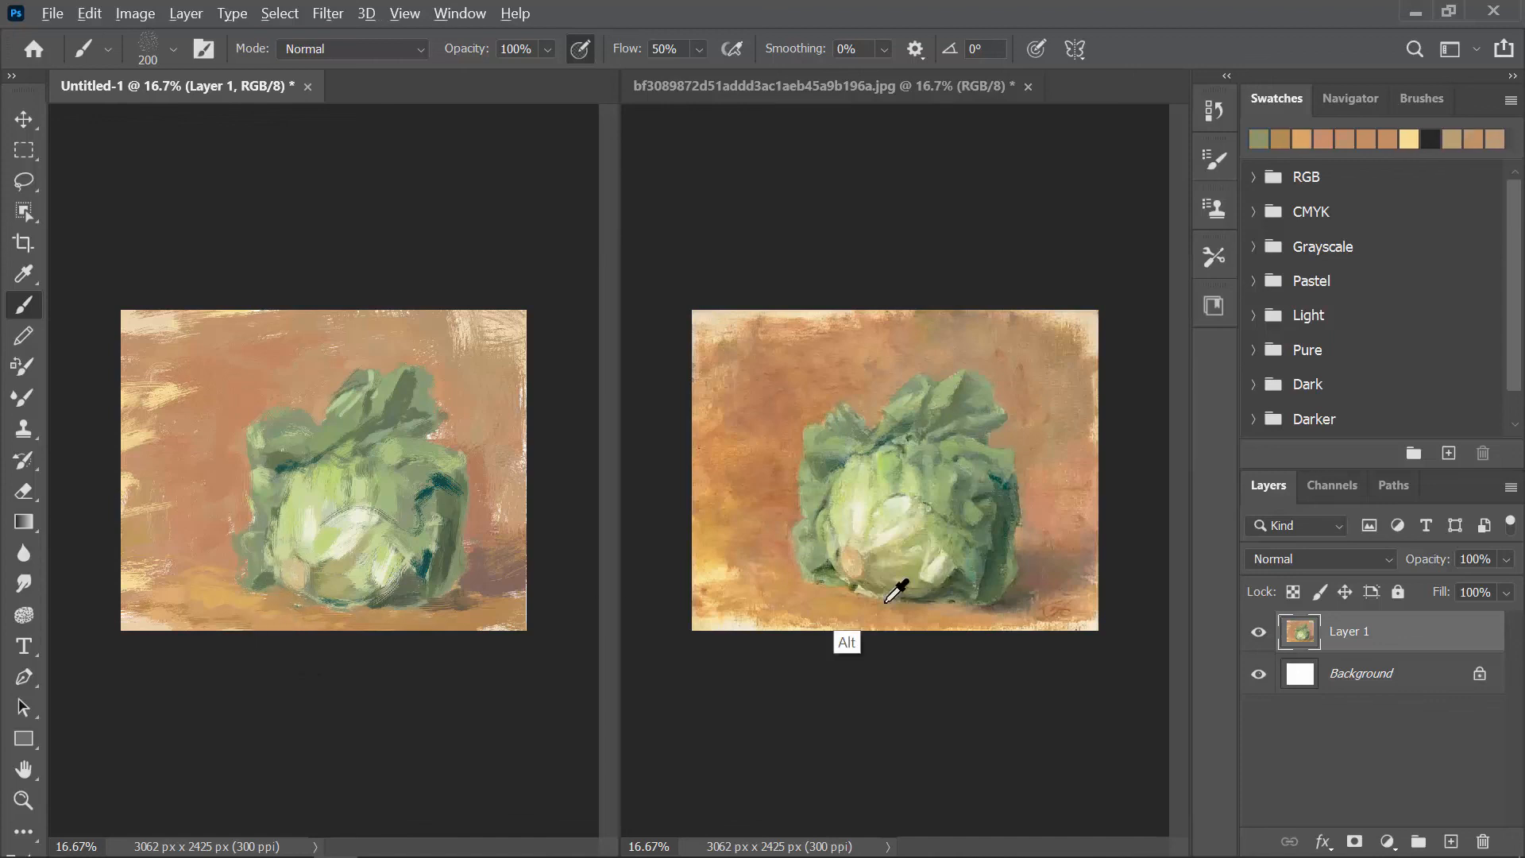
left_click(834, 568, "alt")
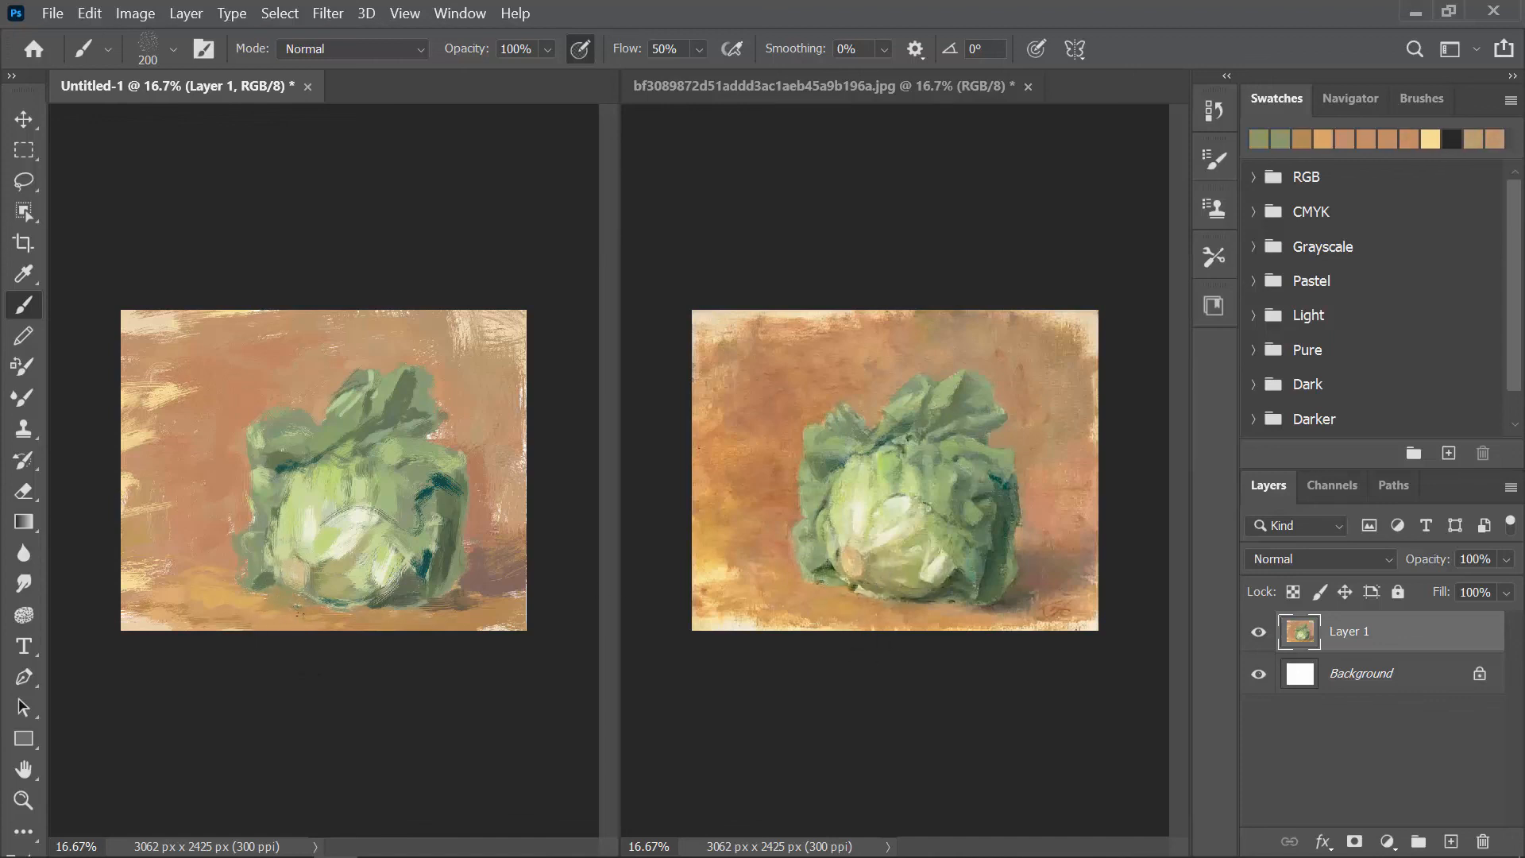
left_click(256, 620, "alt")
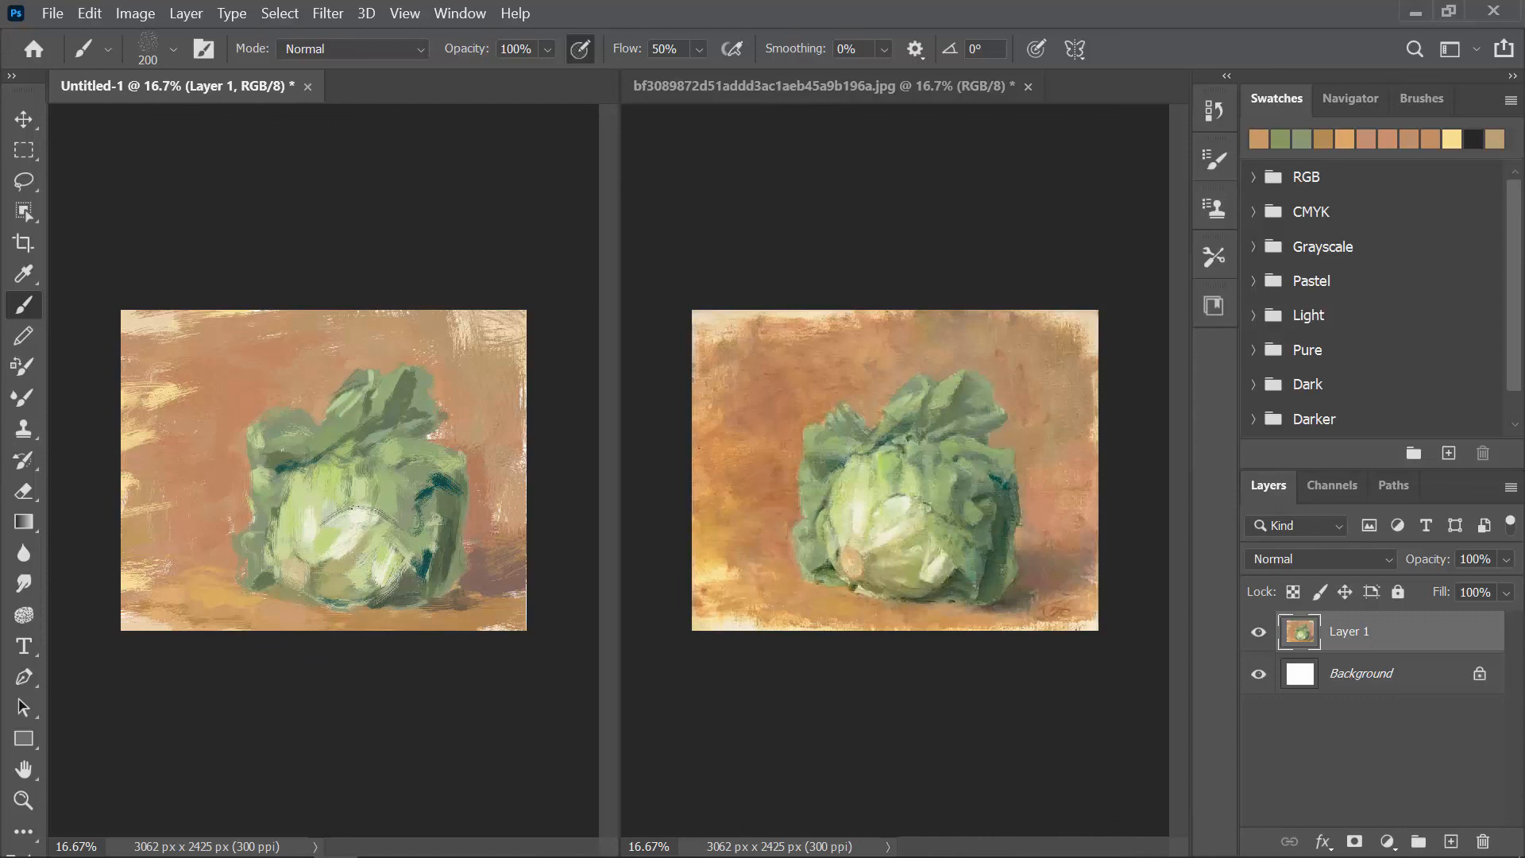
left_click(329, 548, "alt")
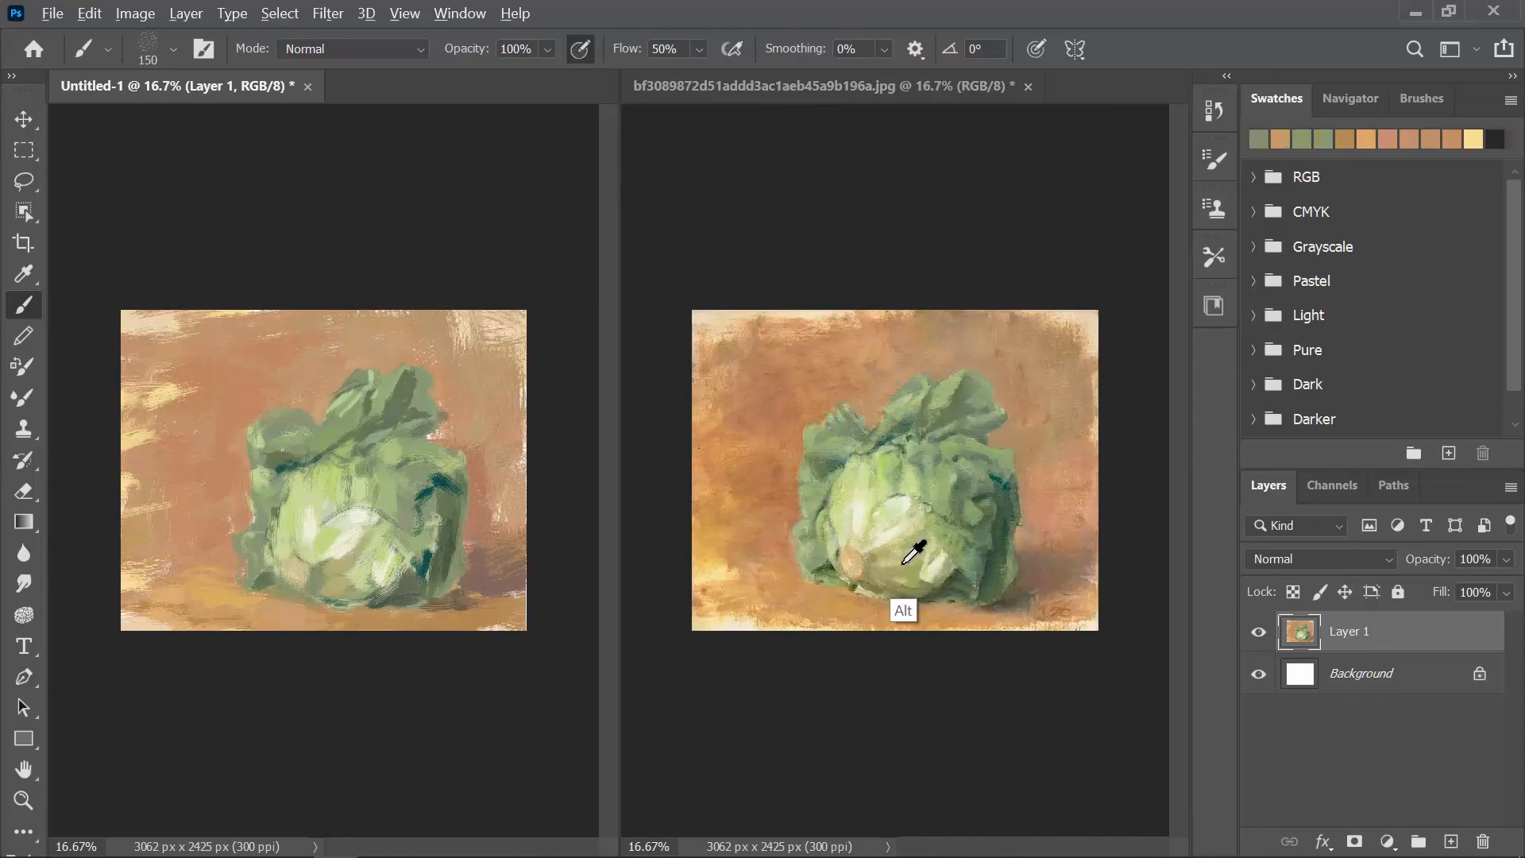
left_click(828, 579, "alt")
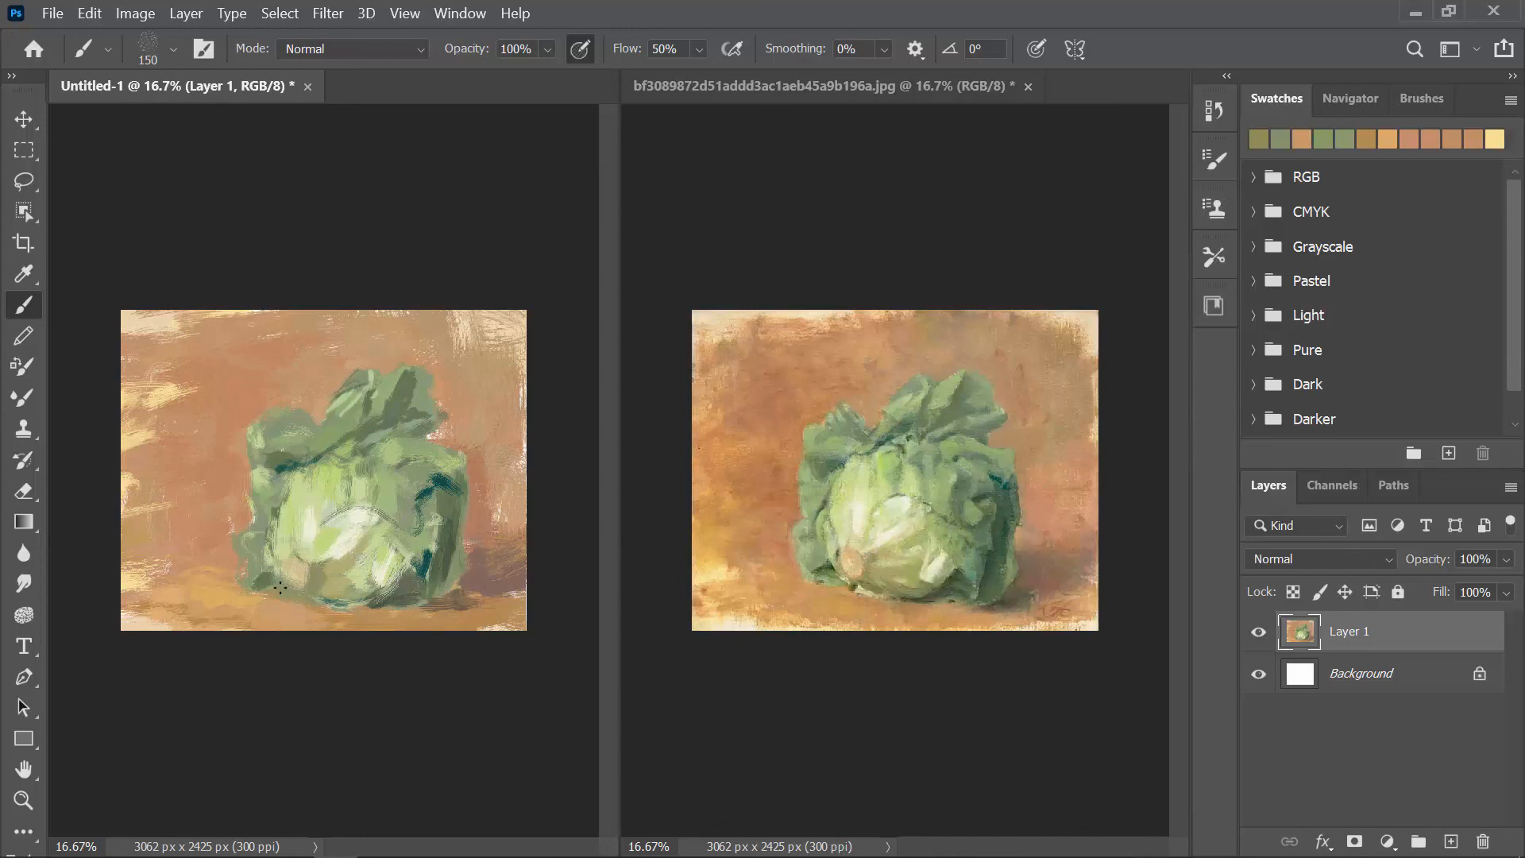
Repaint the round stem end and its surrounding rim with cream, olive and tan tones sampled from the painting and the reference
left_click(299, 569, "alt")
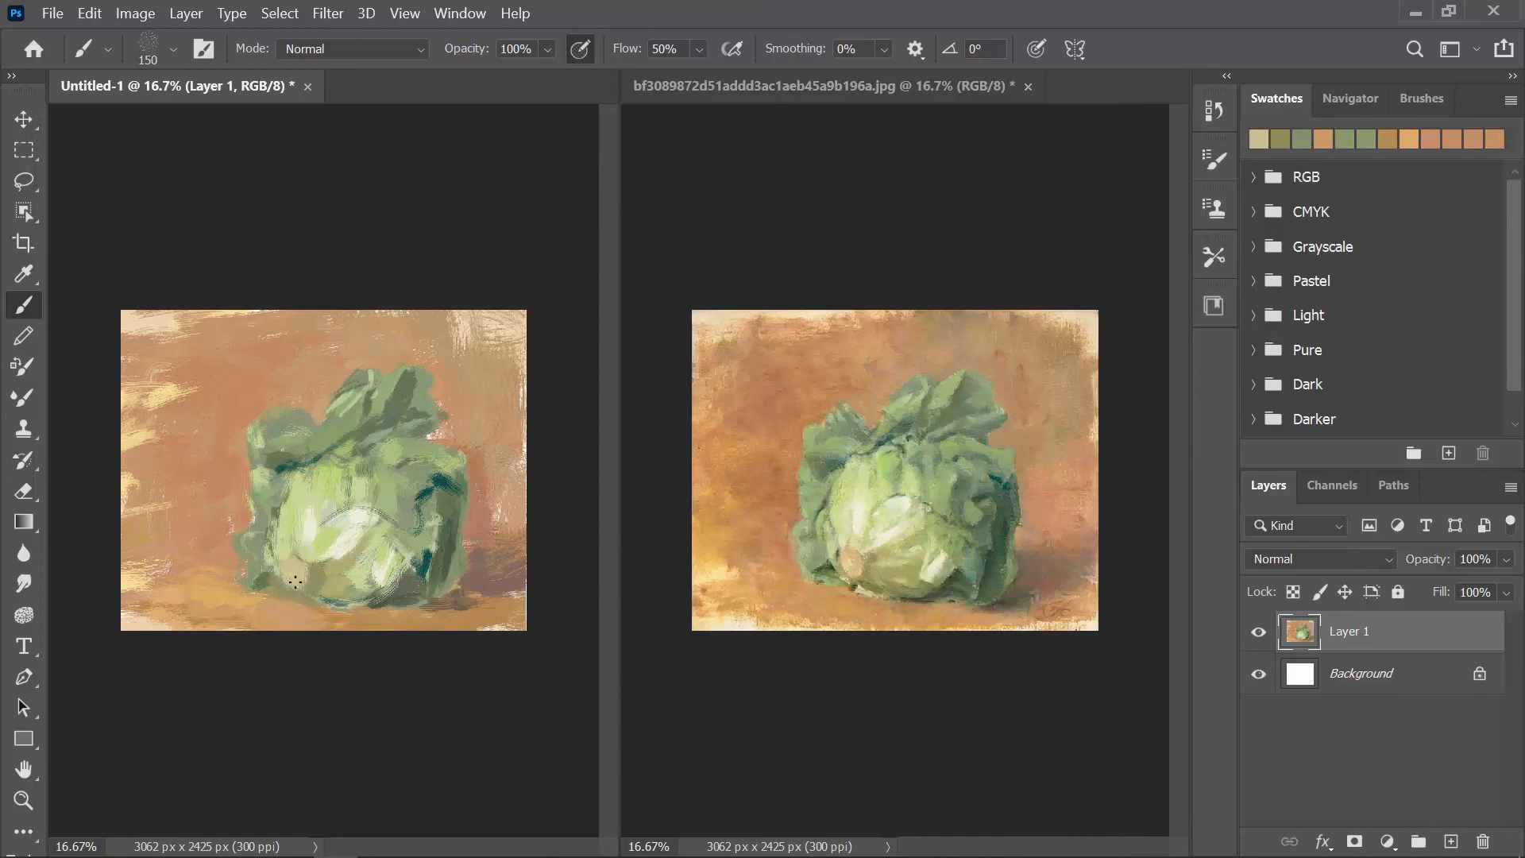
left_click(295, 589, "alt")
left_click(857, 556, "alt")
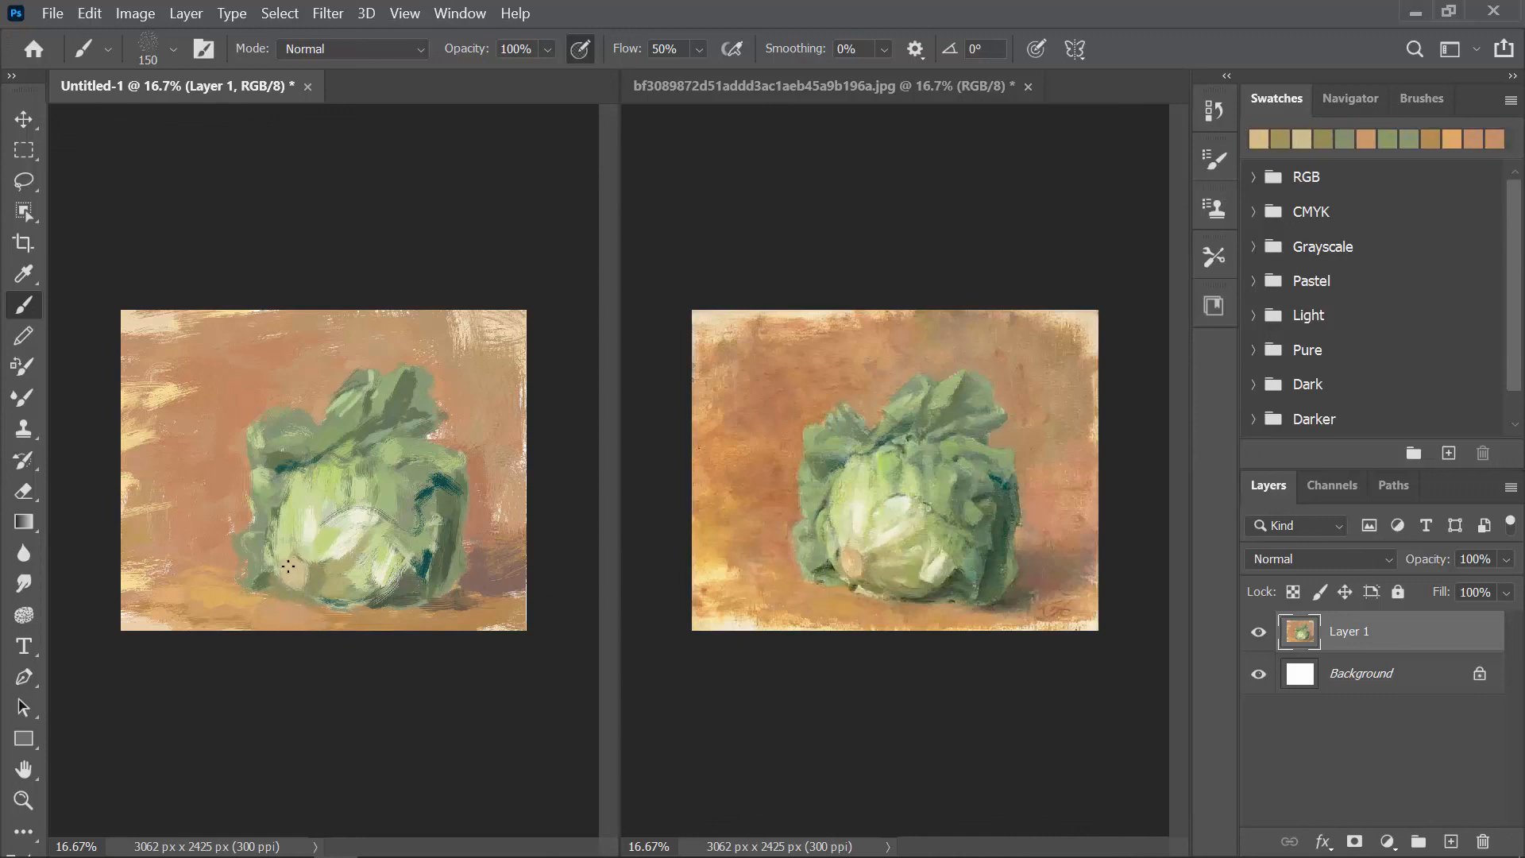
left_click(851, 601, "alt")
left_click(276, 557, "alt")
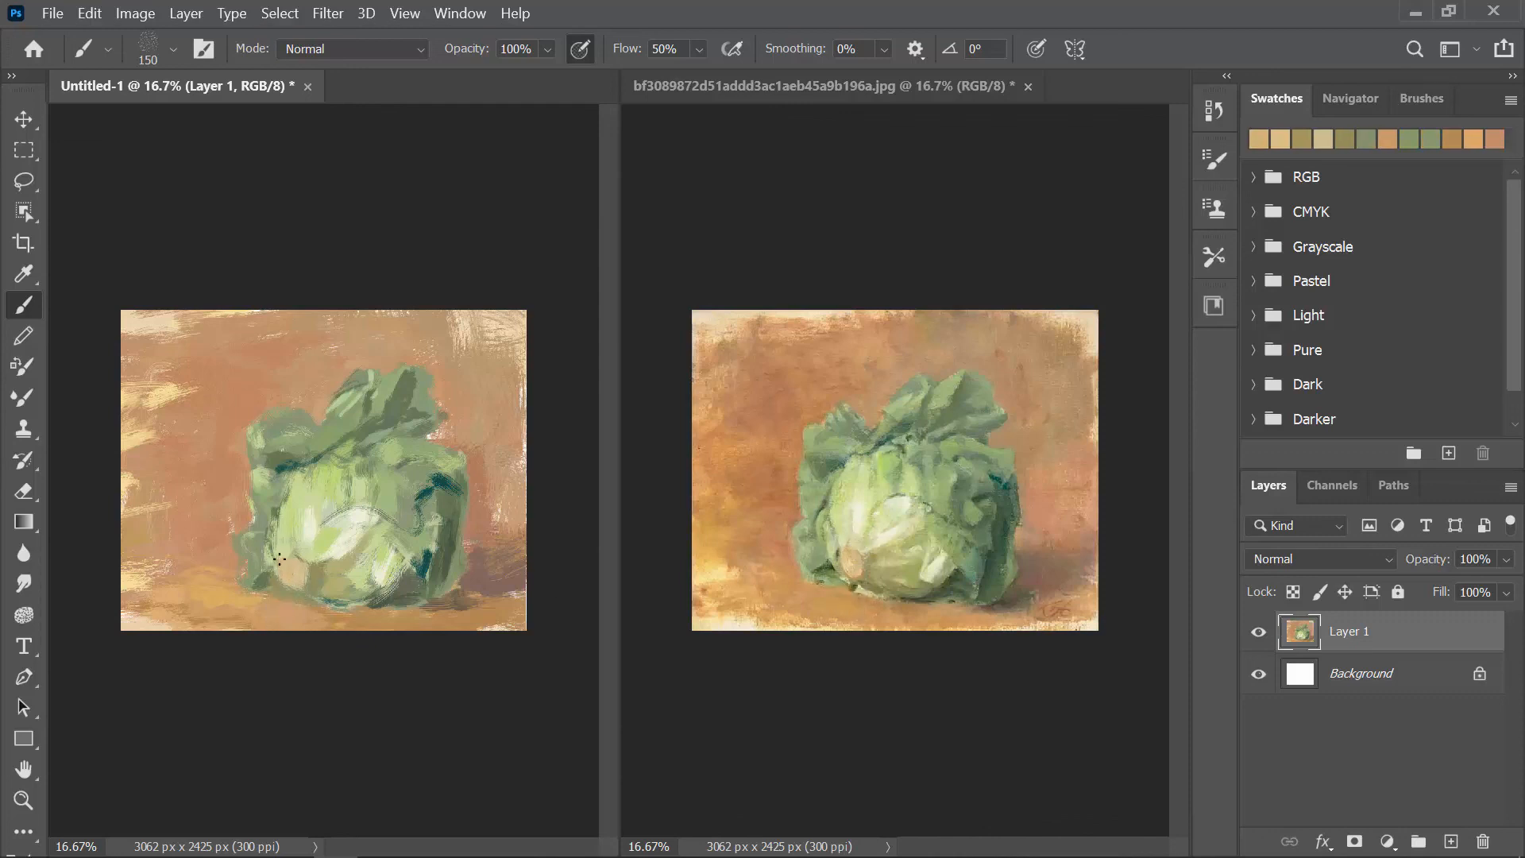
left_click_drag(289, 557, 313, 560)
Touch up the central leaf with light green and cream, and deepen the right outer leaf with dark green from the reference
left_click(350, 545, "alt")
left_click(339, 542, "alt")
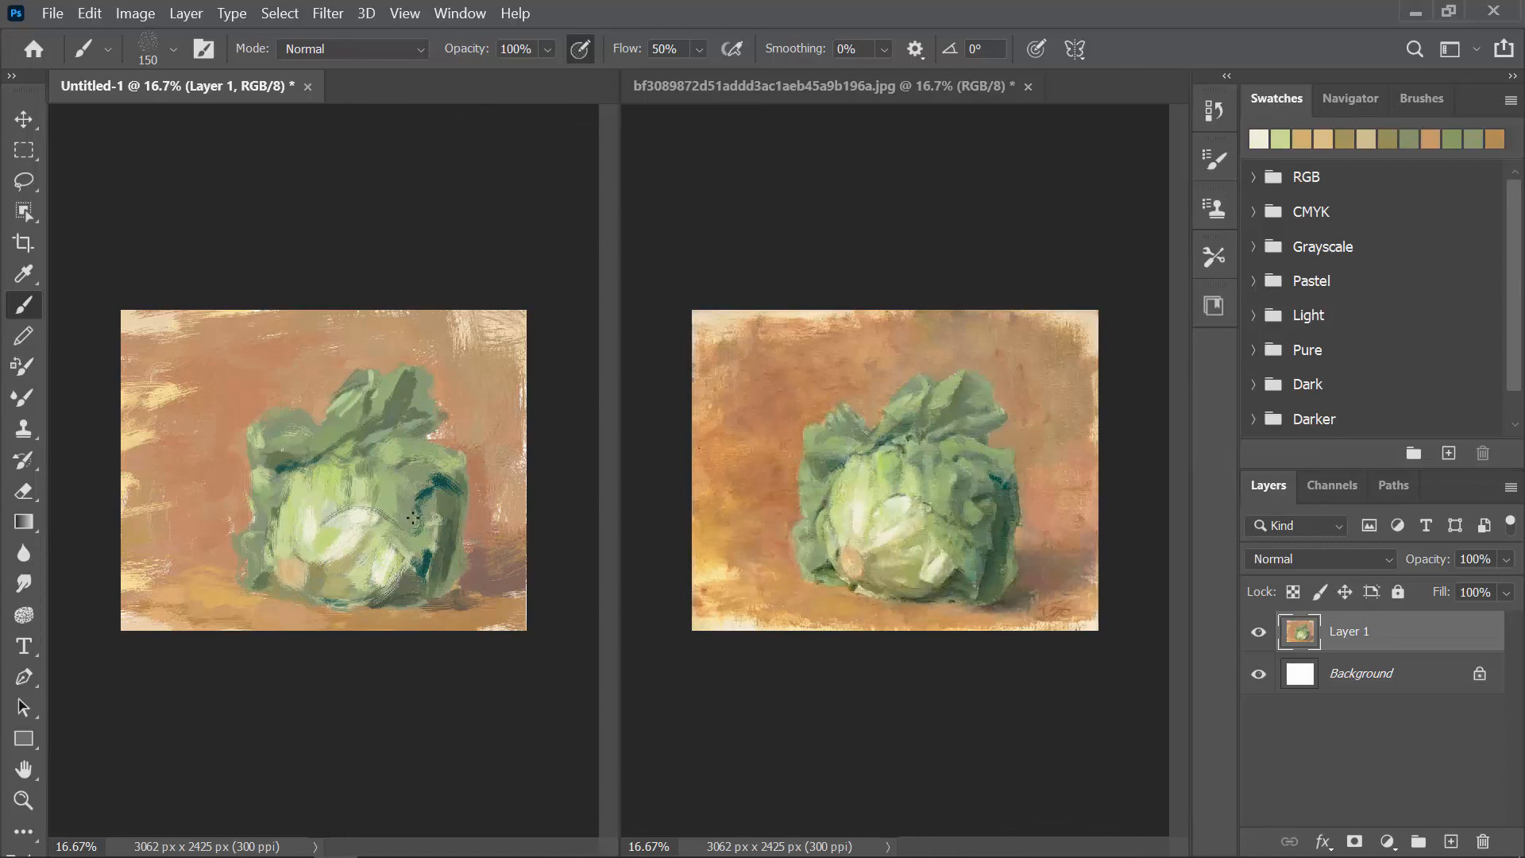
left_click(1013, 515, "alt")
Clean up the cabbage's right contour with sampled reddish-brown background tones and soften the inner right leaf with grey-green
left_click(475, 529, "alt")
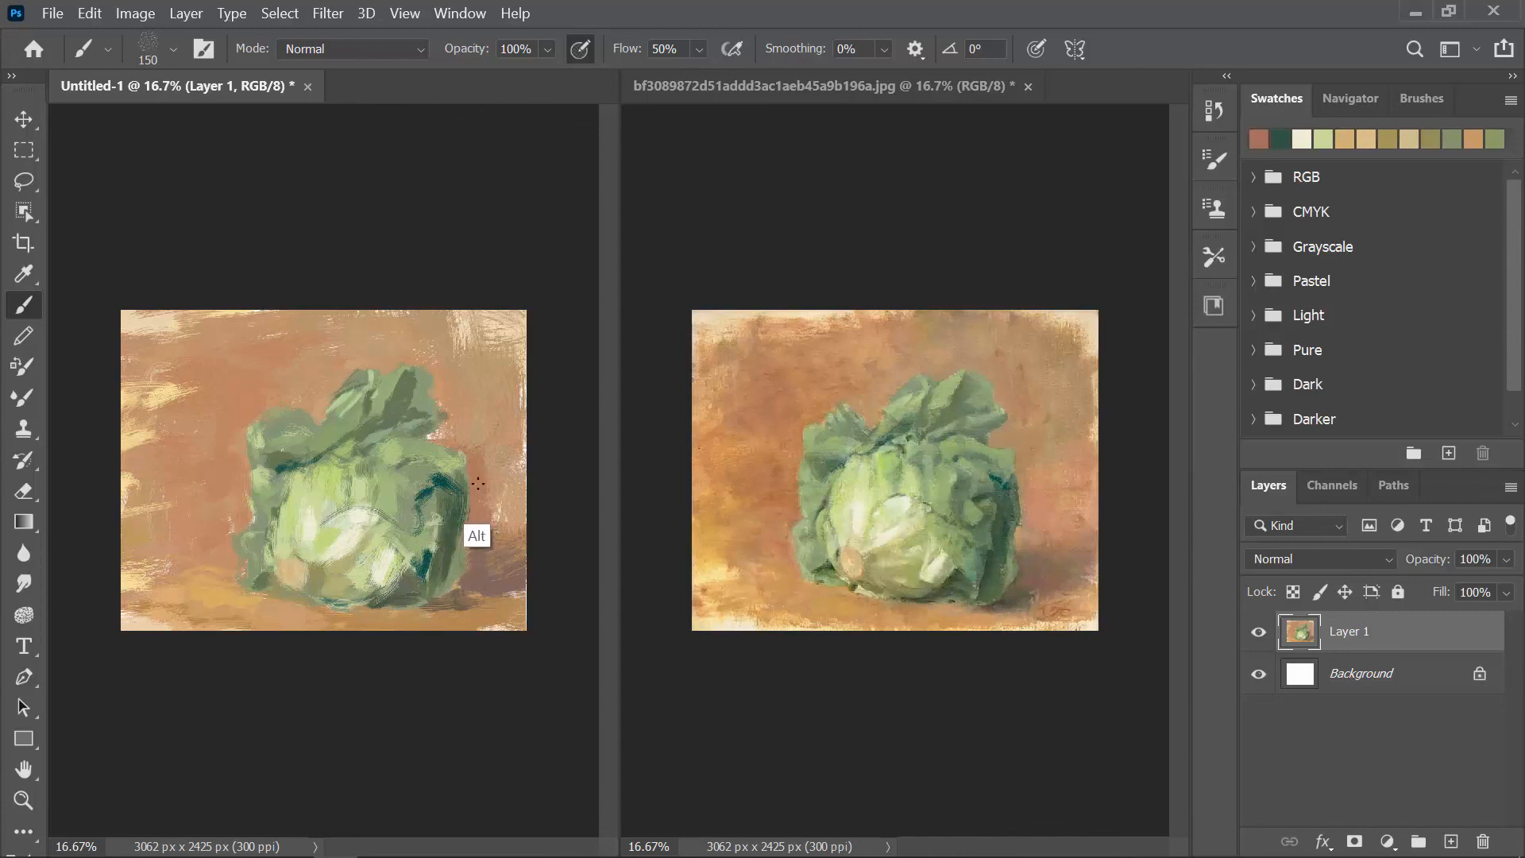
left_click(1005, 445, "alt")
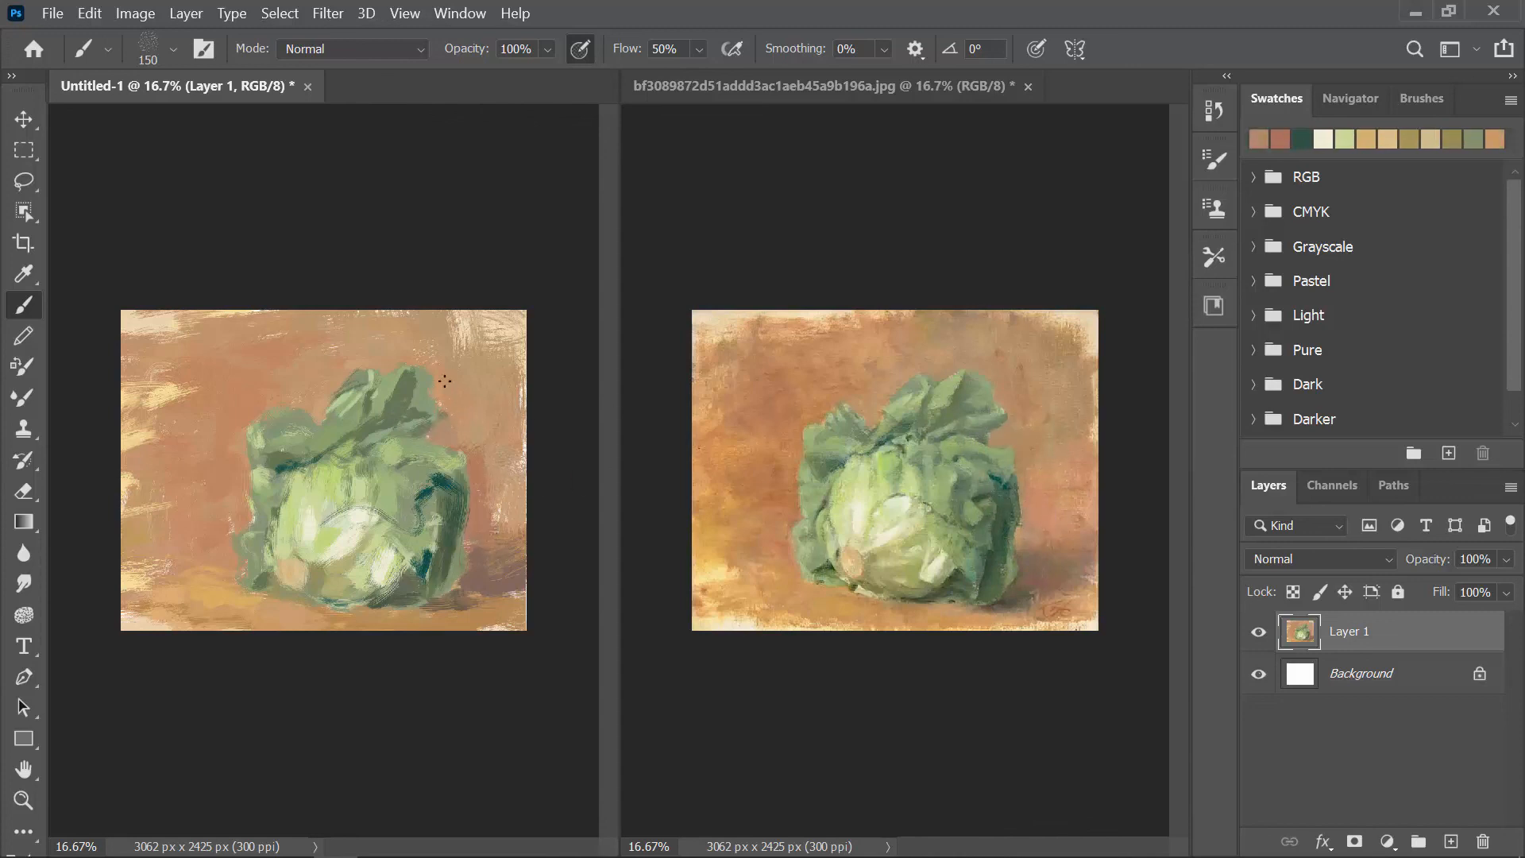
left_click(480, 512, "alt")
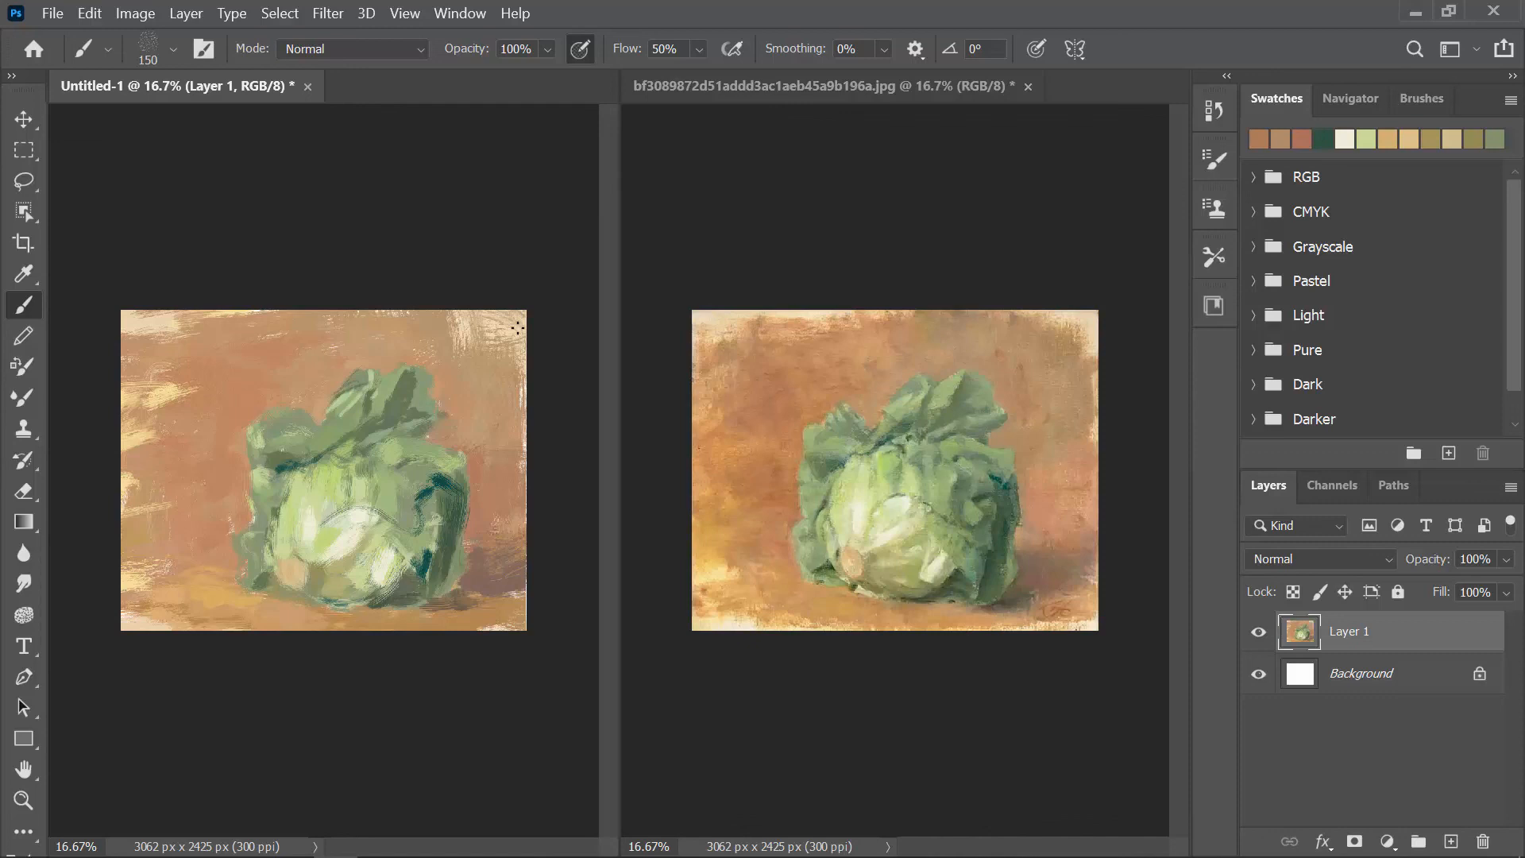
left_click(410, 503, "alt")
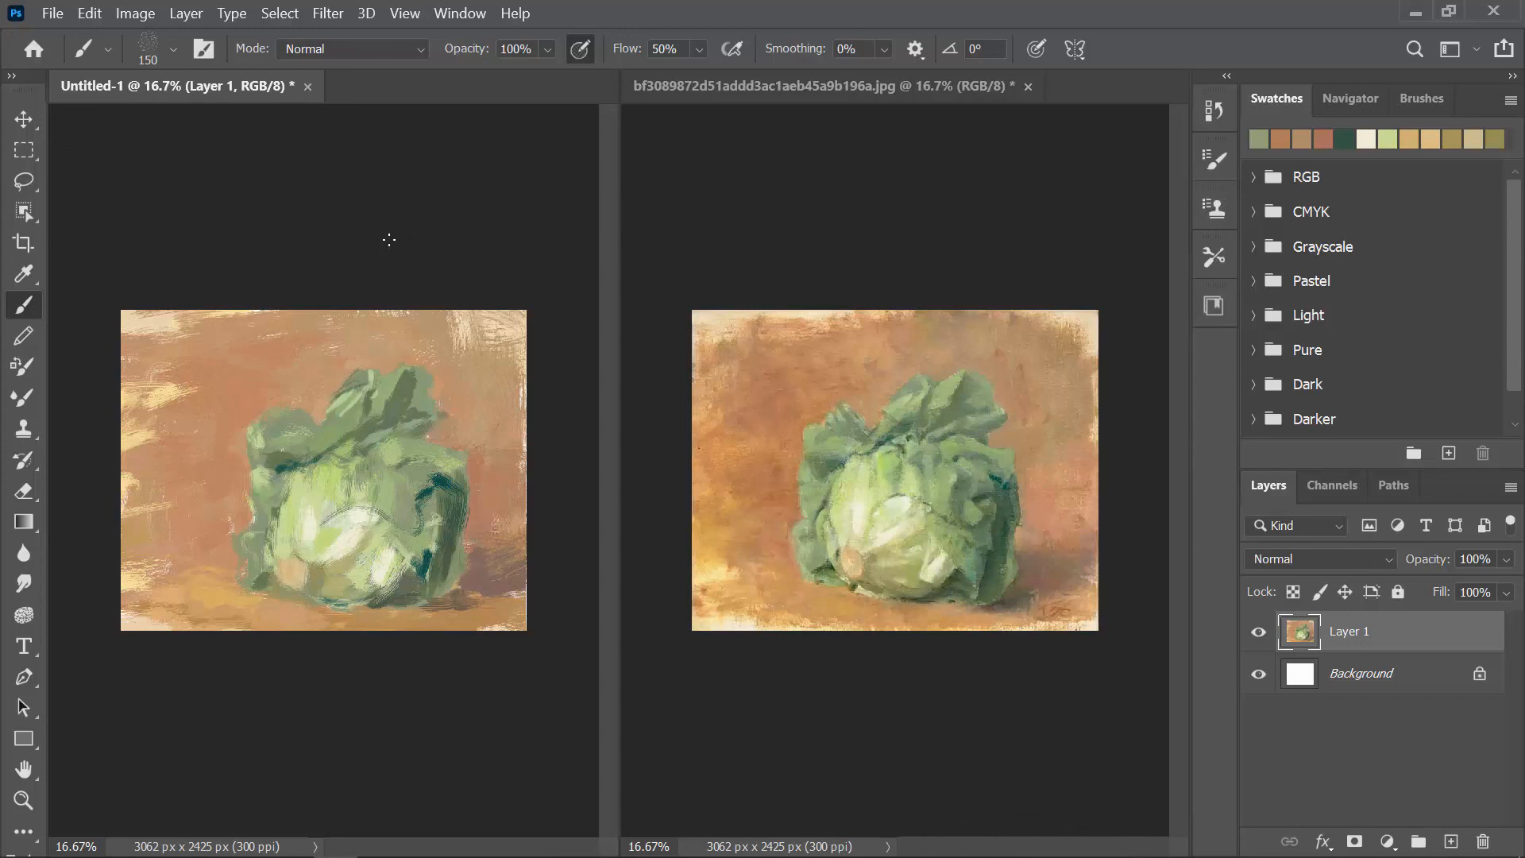
Add a new layer and sign the painting in its lower-left corner with a grey-green brush of size 20
key("ctrl+plus")
key("ctrl+plus")
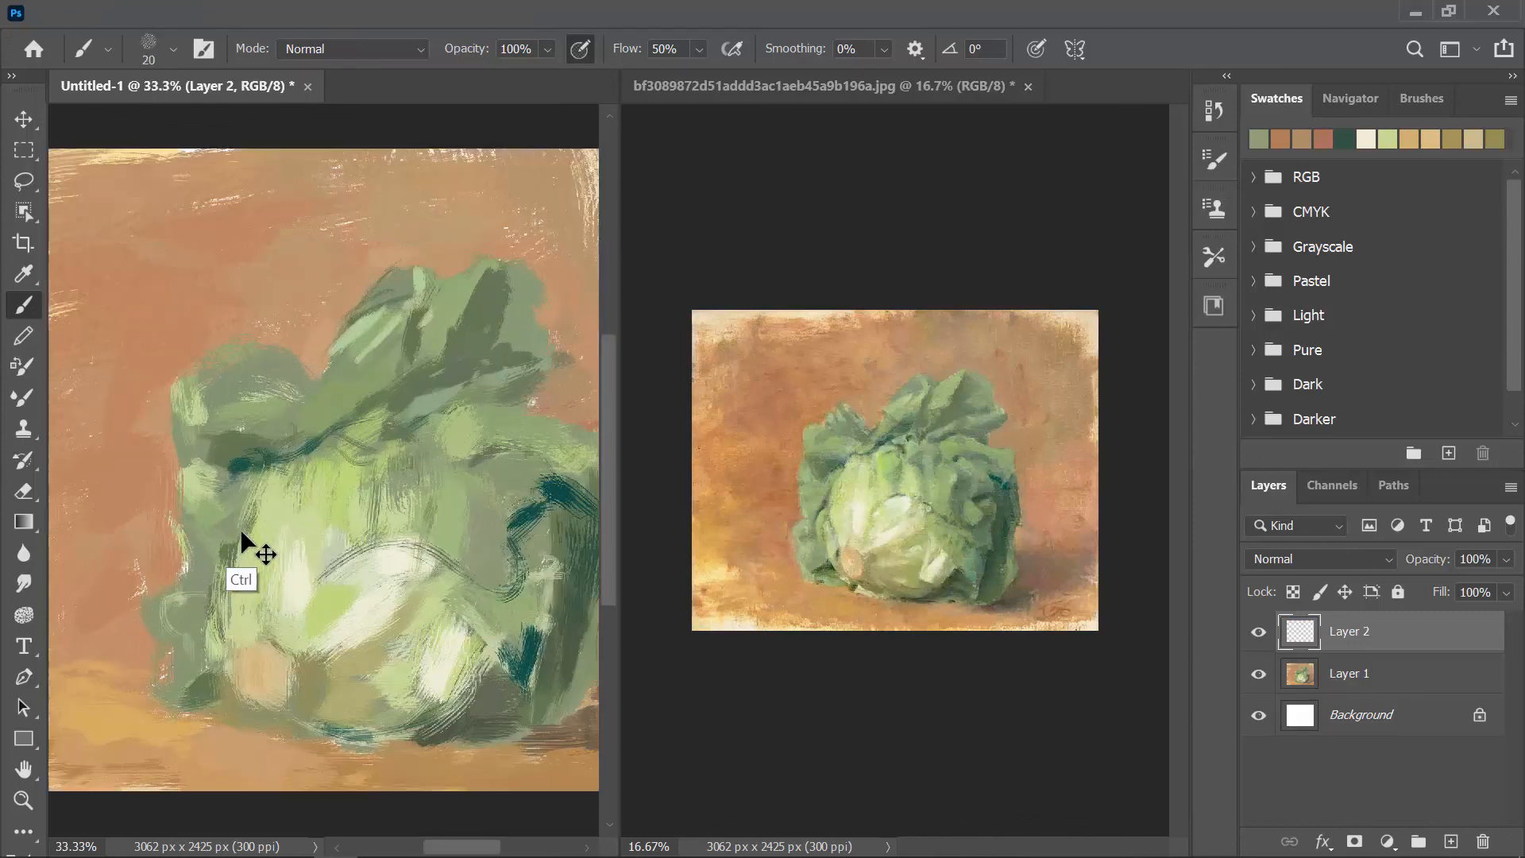
mouse_move(144, 586)
left_mouse_down()
mouse_move(609, 344)
mouse_move(373, 404)
left_mouse_up()
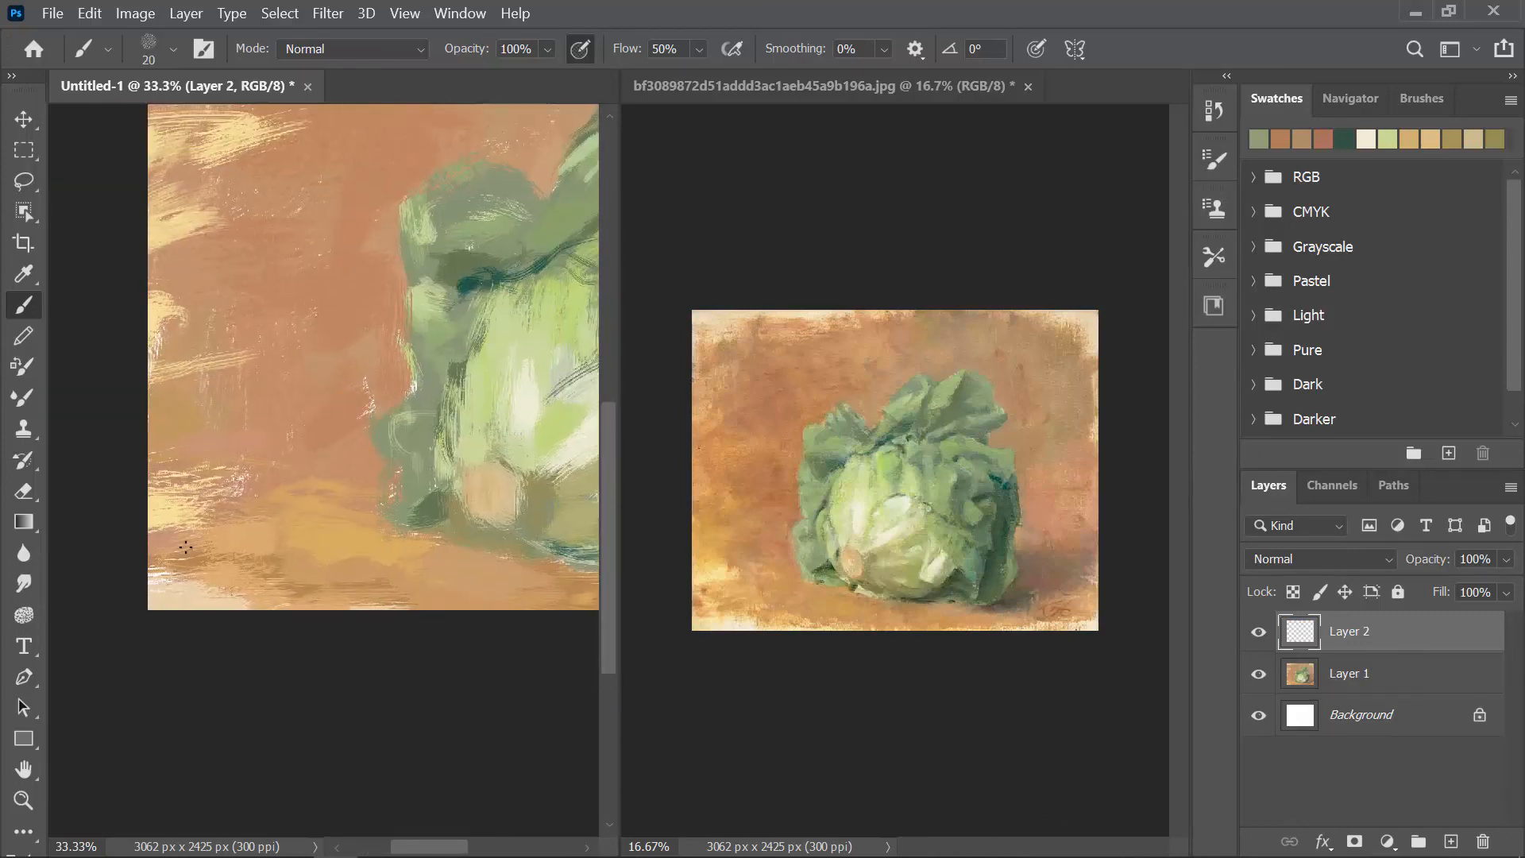
mouse_move(207, 551)
left_mouse_down()
mouse_move(278, 518)
mouse_move(246, 589)
left_mouse_up()
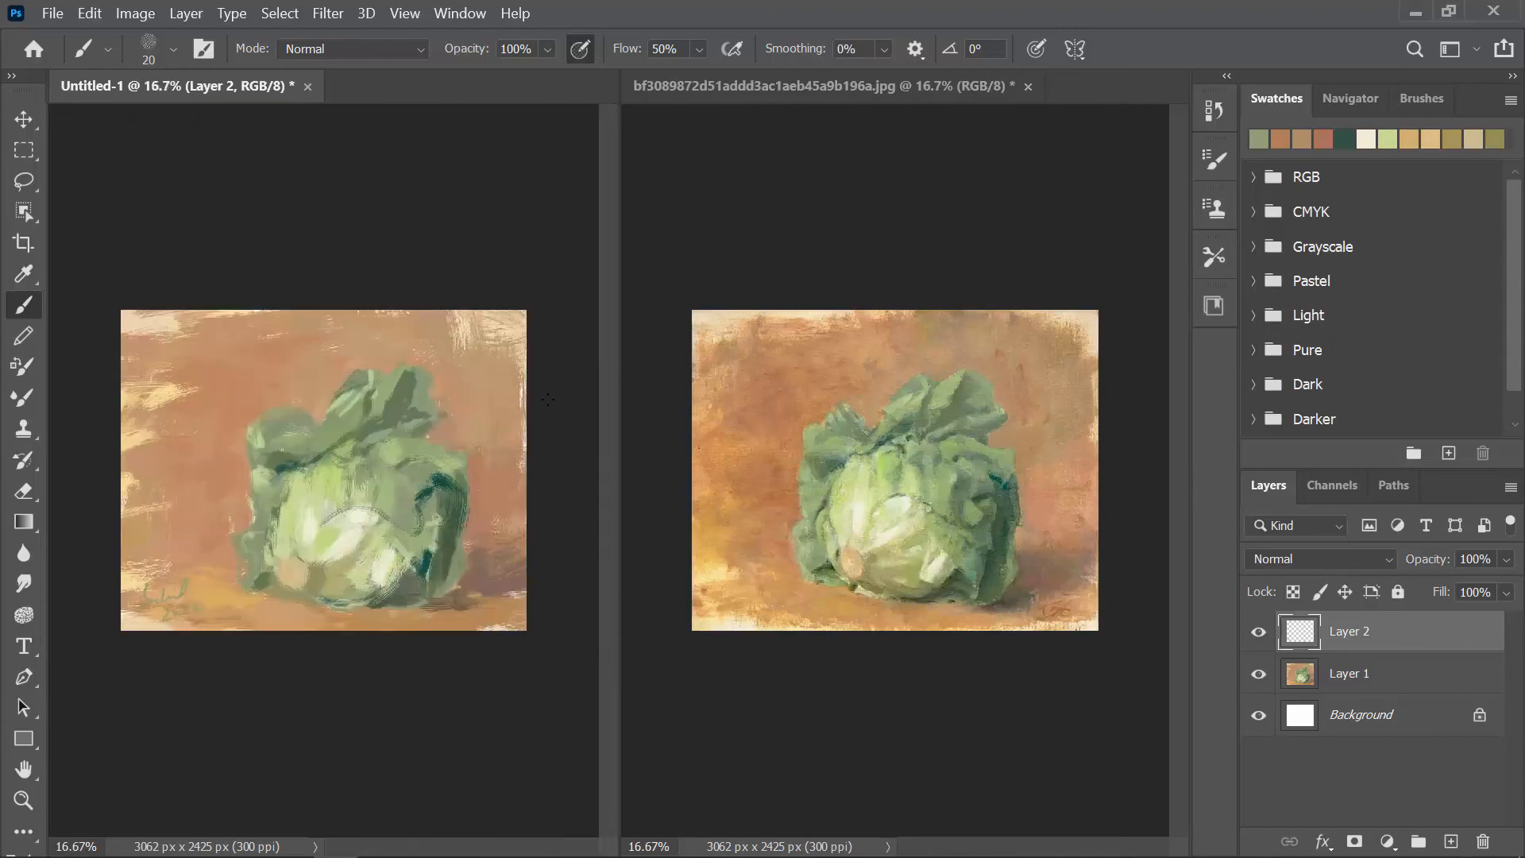
key("ctrl+minus")
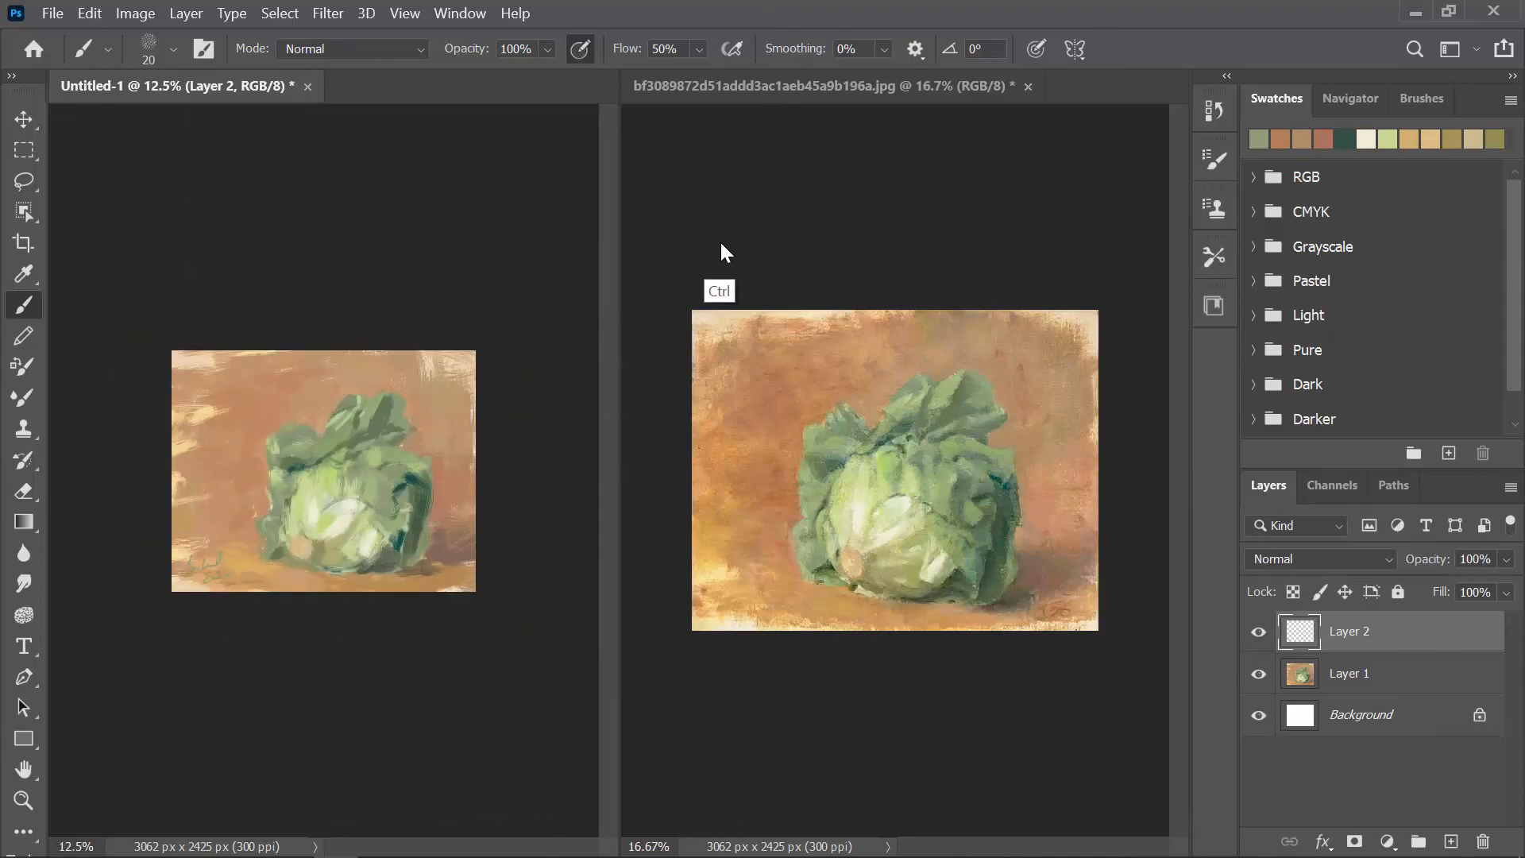